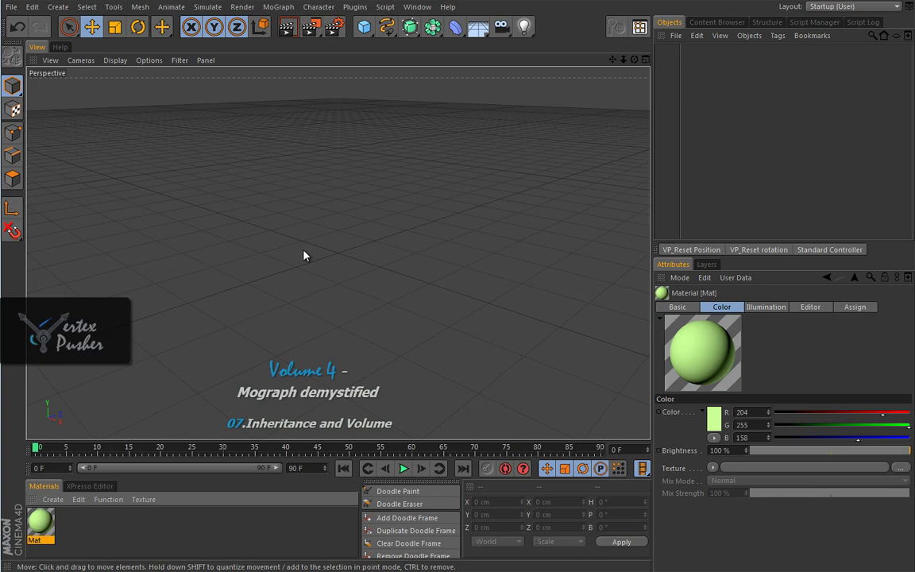
Look through the effector list and close it without adding one
click(278, 7)
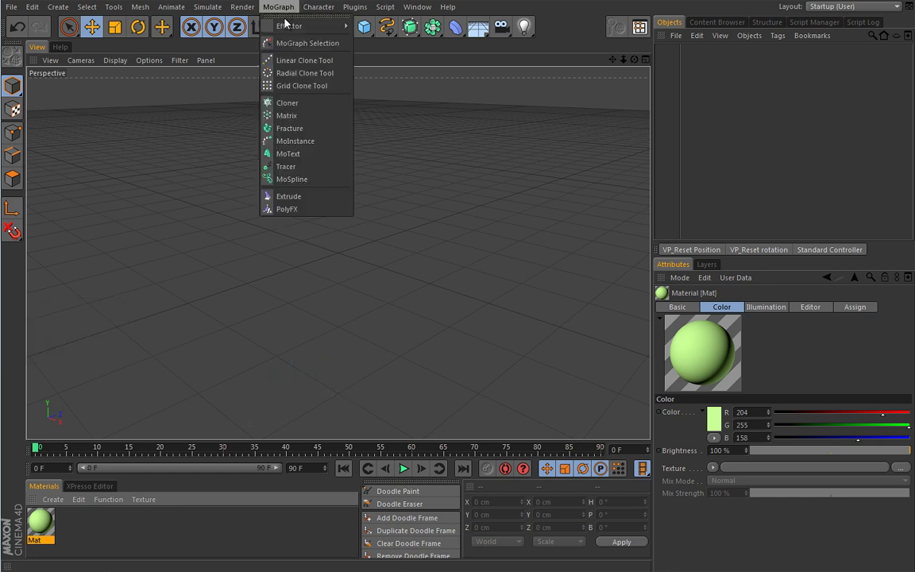
mouse_move(291, 26)
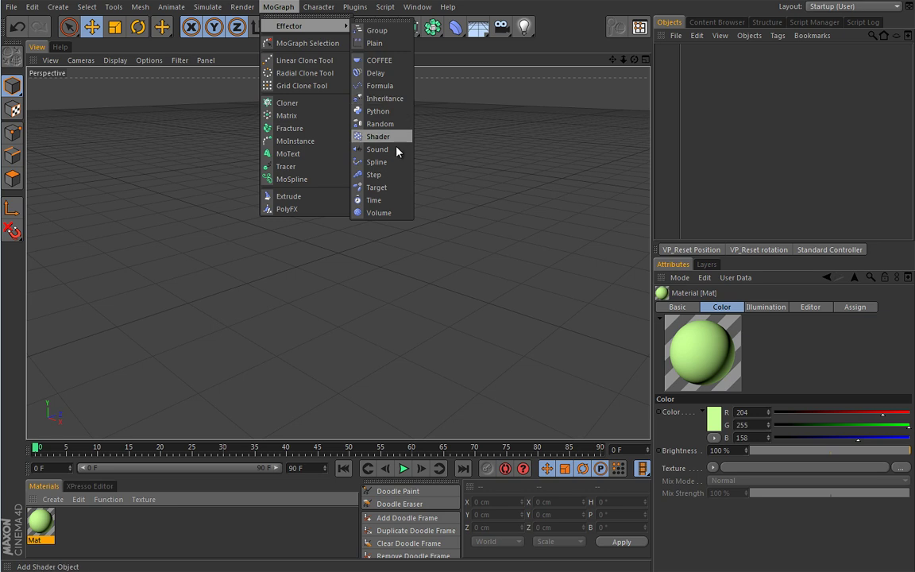
click(457, 176)
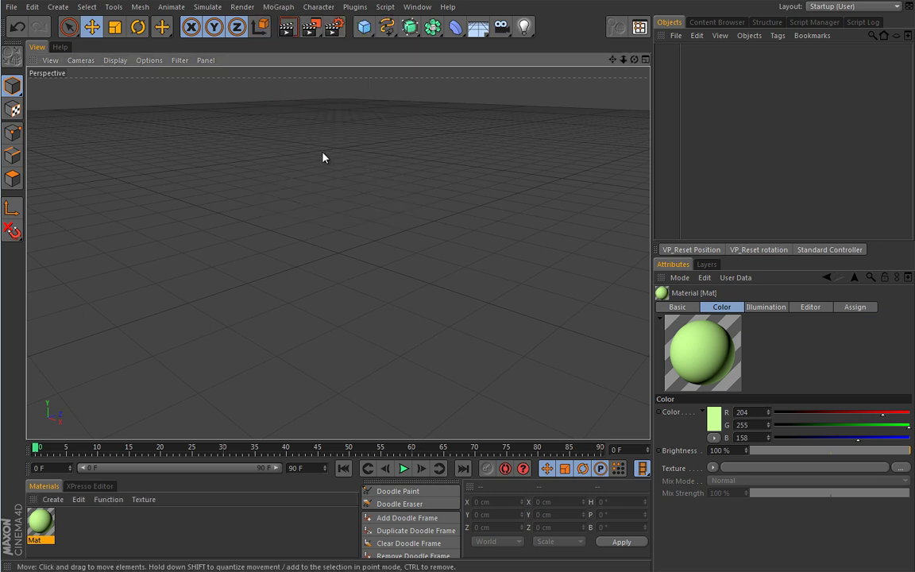
Add a torus and scale it down
drag(365, 30, 390, 90)
key(t)
drag(560, 179, 178, 314)
alt+drag(326, 179, 321, 208)
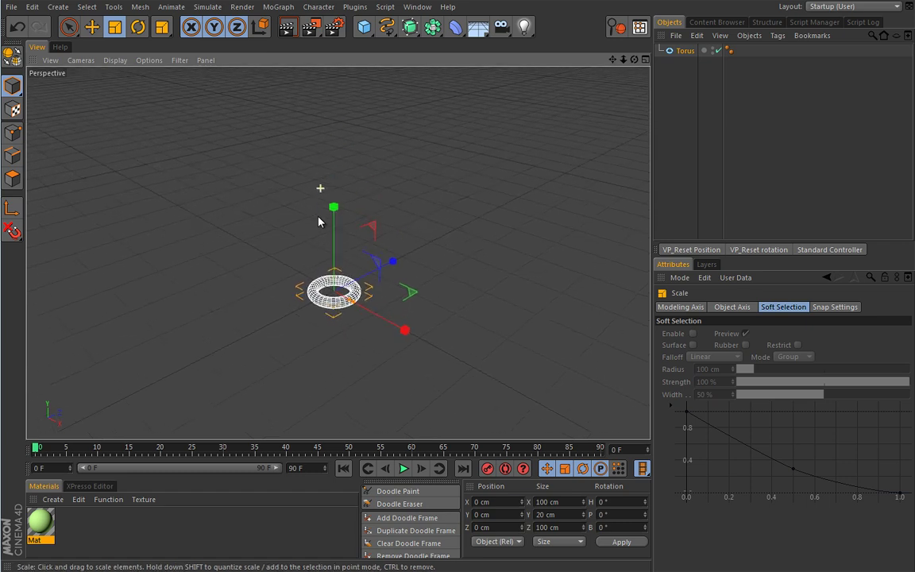
Wrap the torus in a Cloner with P.Y 0 and 50 cm Z spacing
click(268, 7)
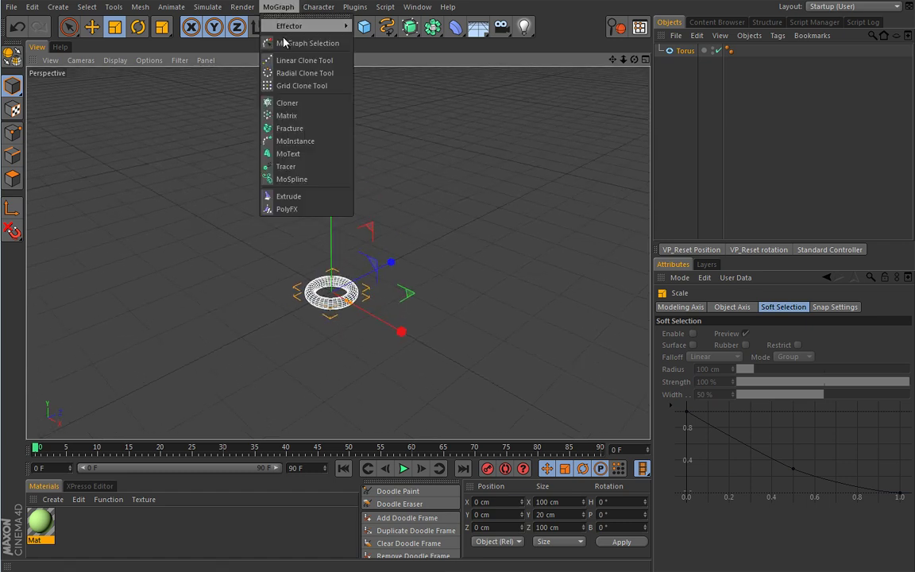
alt+click(274, 99)
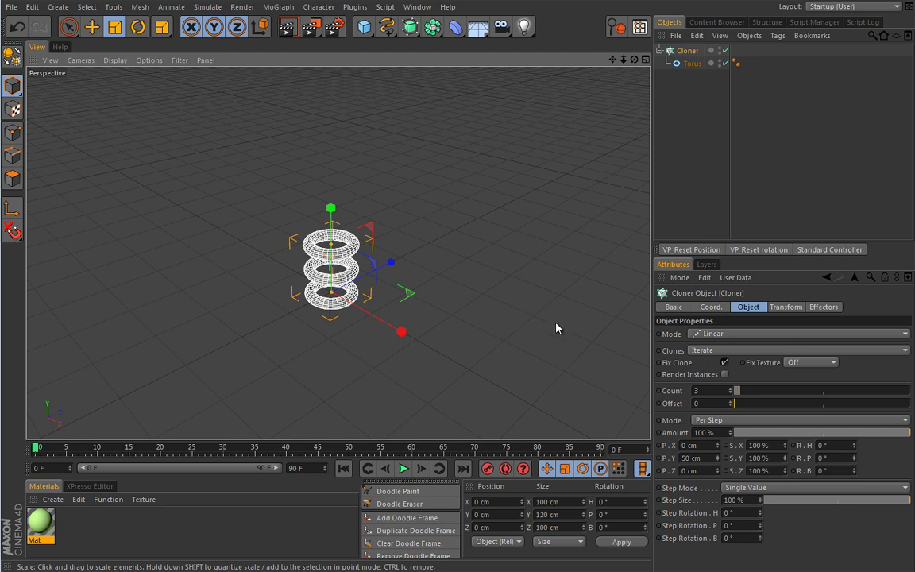
double_click(706, 457)
text(0)
click(682, 470)
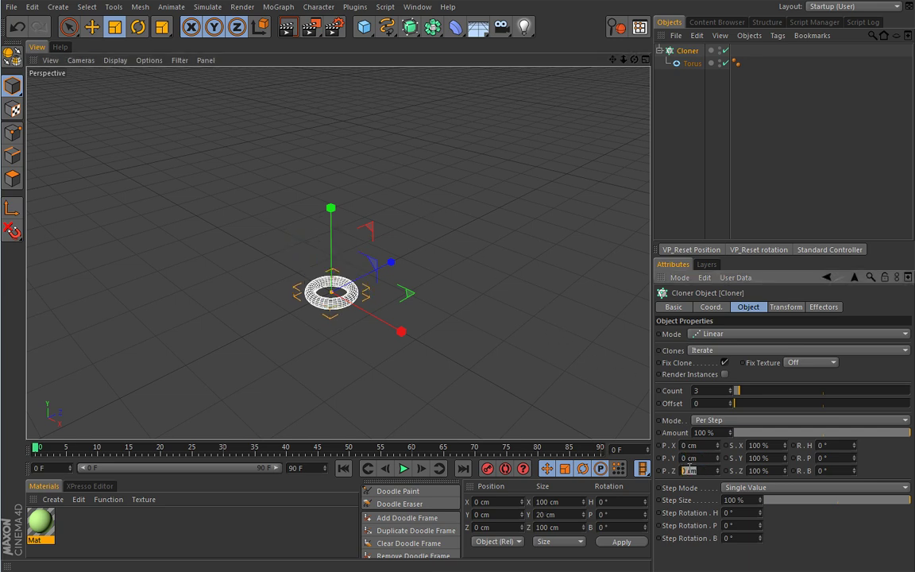
text(50)
key(Return)
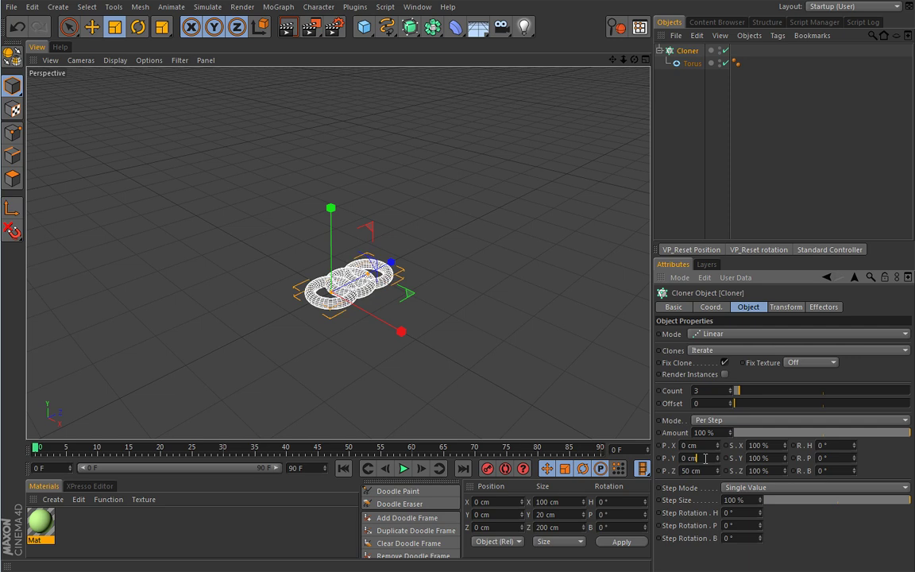
Set the clone count to 10 and Z spacing to 100 cm, then apply the Mat material
double_click(703, 390)
text(10)
click(728, 401)
double_click(695, 471)
text(100)
key(Return)
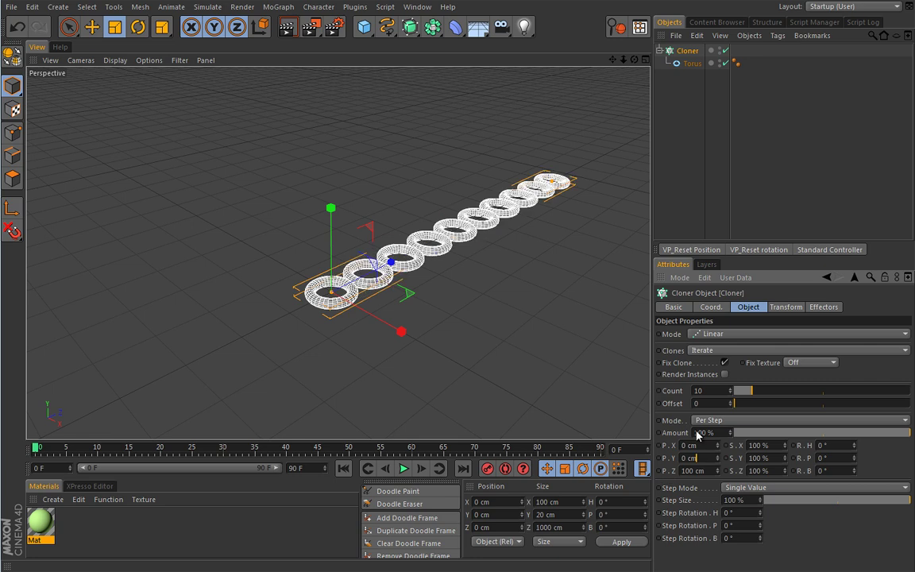
alt+middle_drag(421, 239, 382, 238)
drag(40, 521, 285, 294)
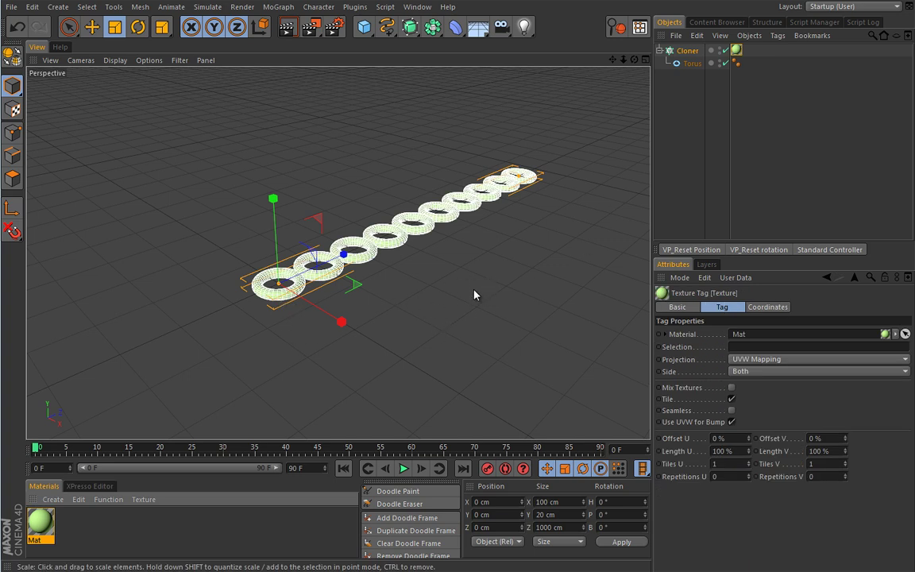
With the torus Cloner selected, add an Inheritance effector from the MoGraph effector menu
click(678, 81)
click(688, 51)
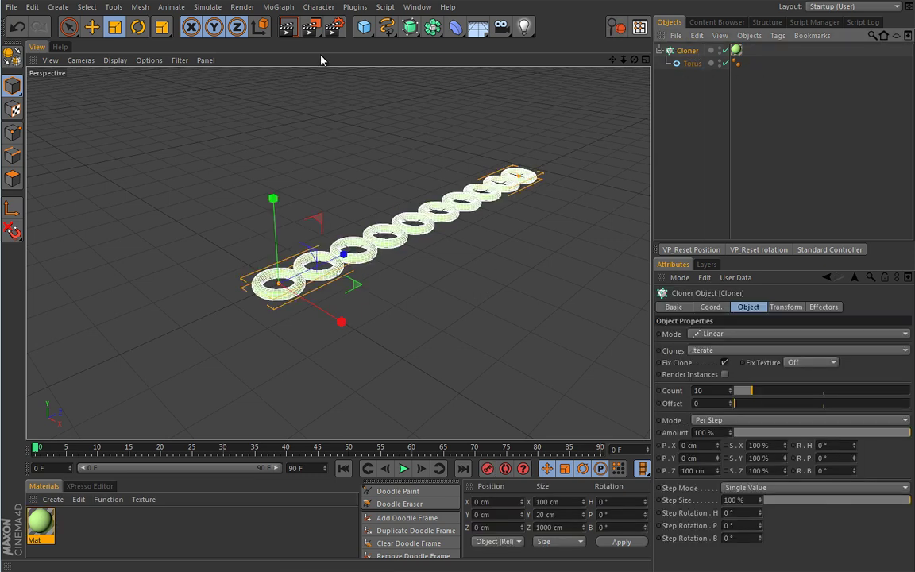
click(278, 6)
mouse_move(285, 29)
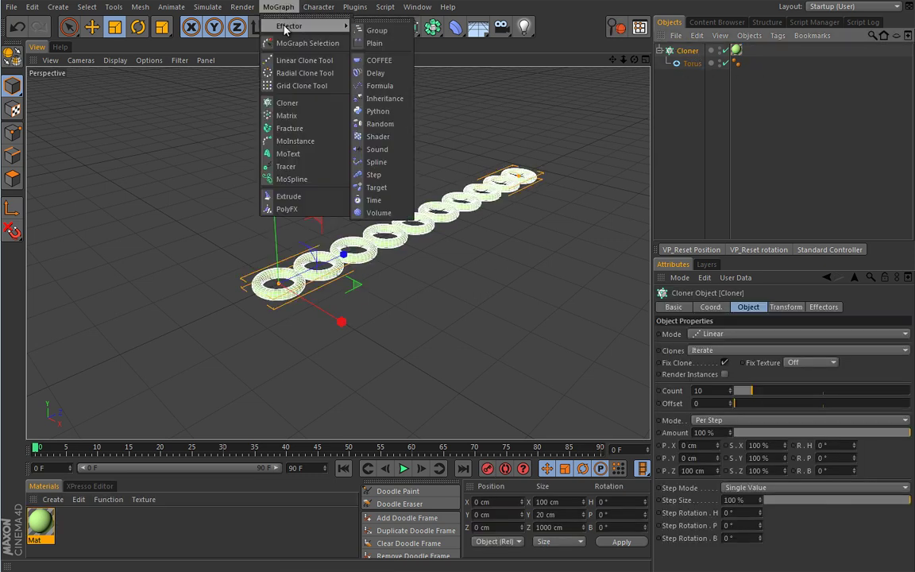
click(384, 97)
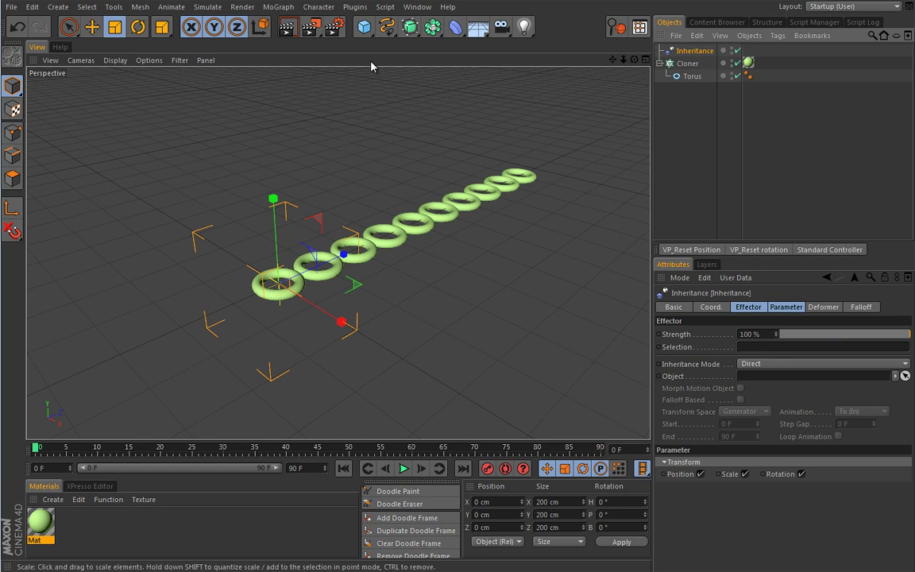
Add a Null object and rename it 'Parent'
click(364, 29)
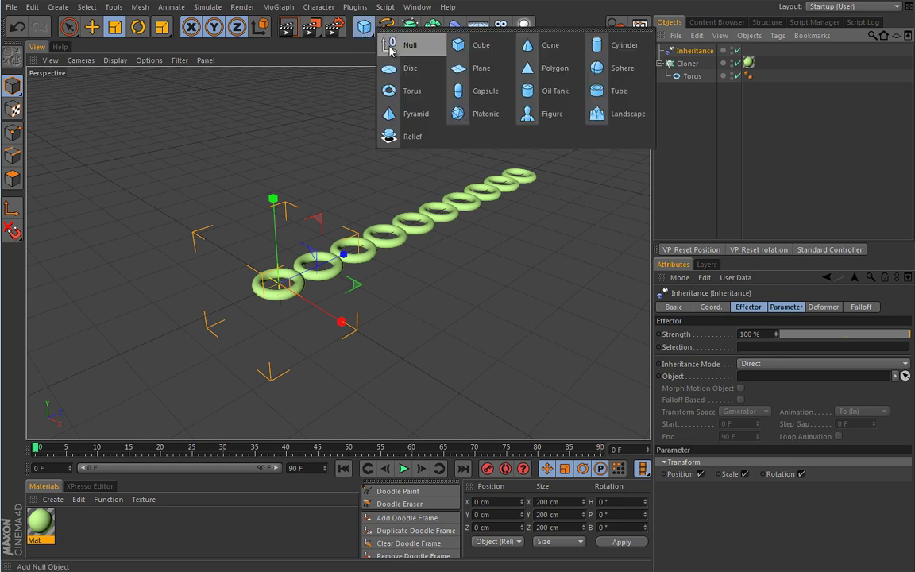
click(390, 45)
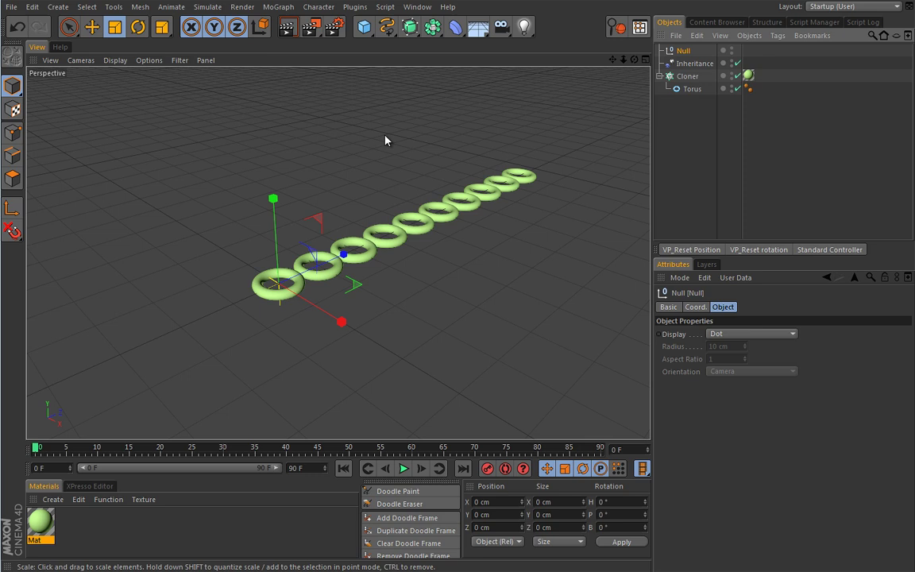
double_click(712, 50)
text(Parent)
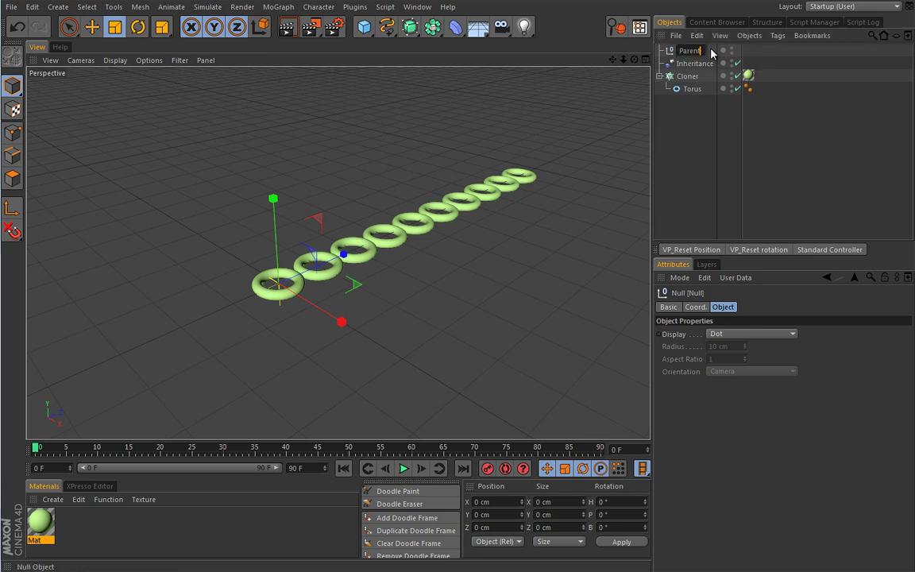
key(Return)
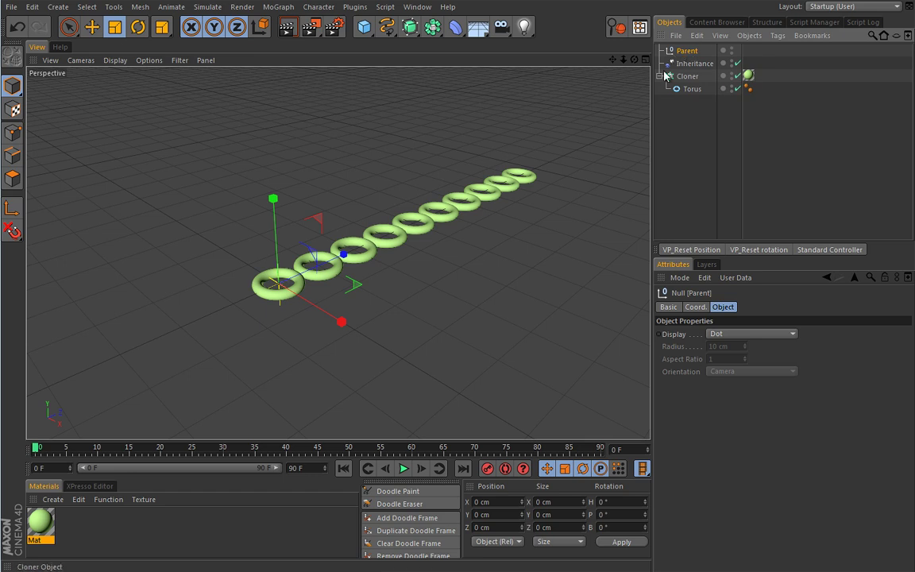
key(e)
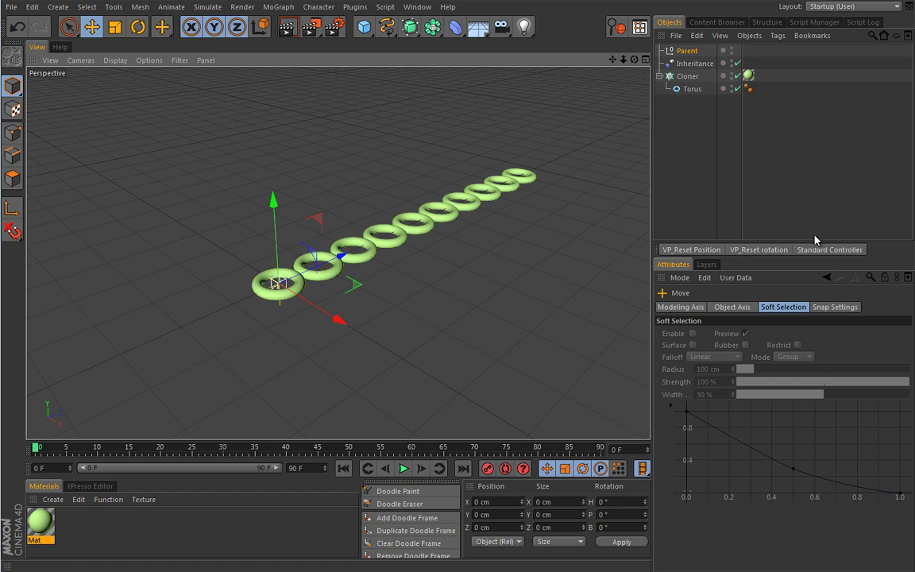
Move Parent back along Z and set it as the Inheritance effector's Object, keeping Position on
drag(345, 252, 254, 310)
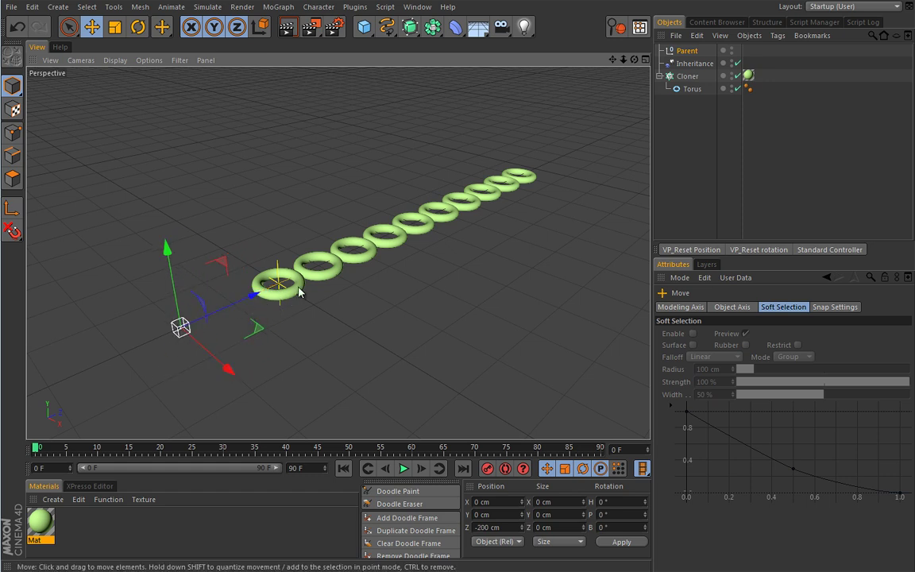
click(692, 62)
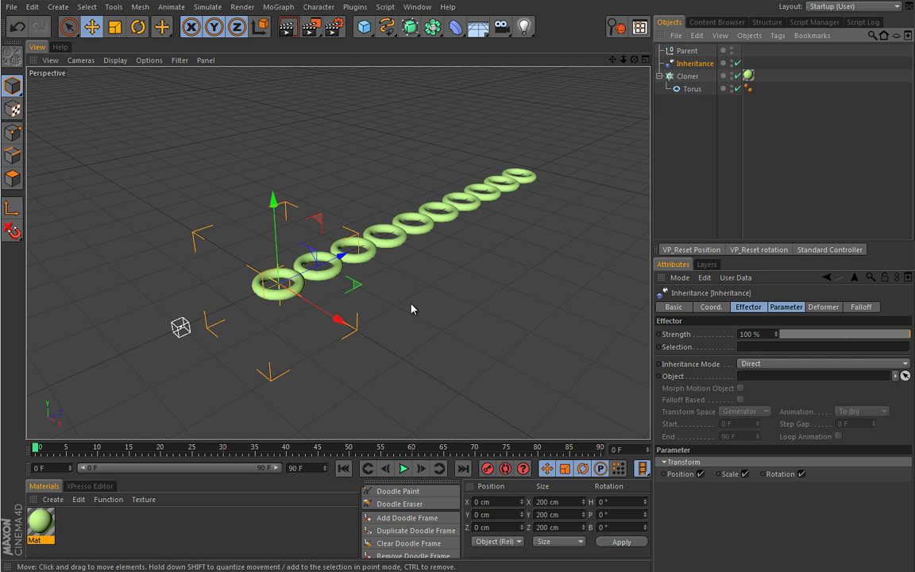
drag(687, 50, 750, 378)
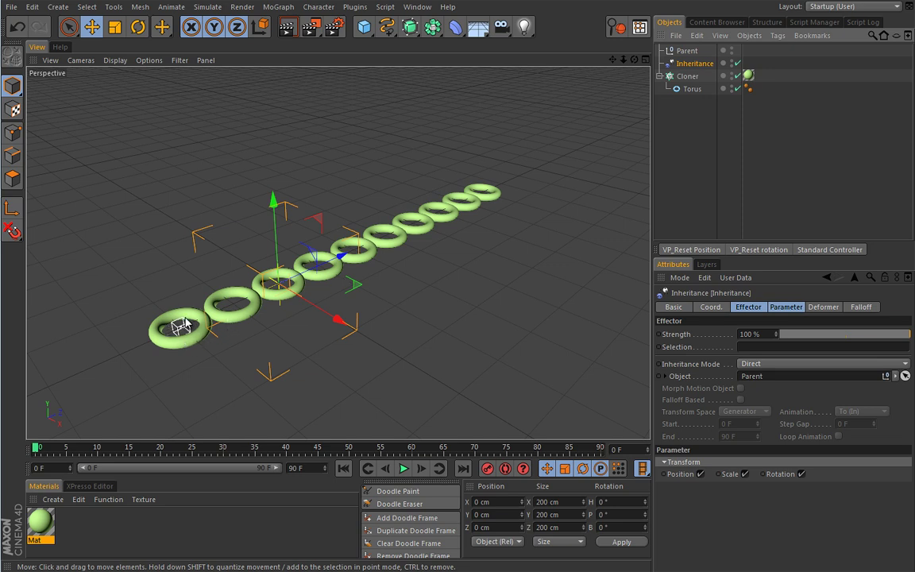
click(700, 474)
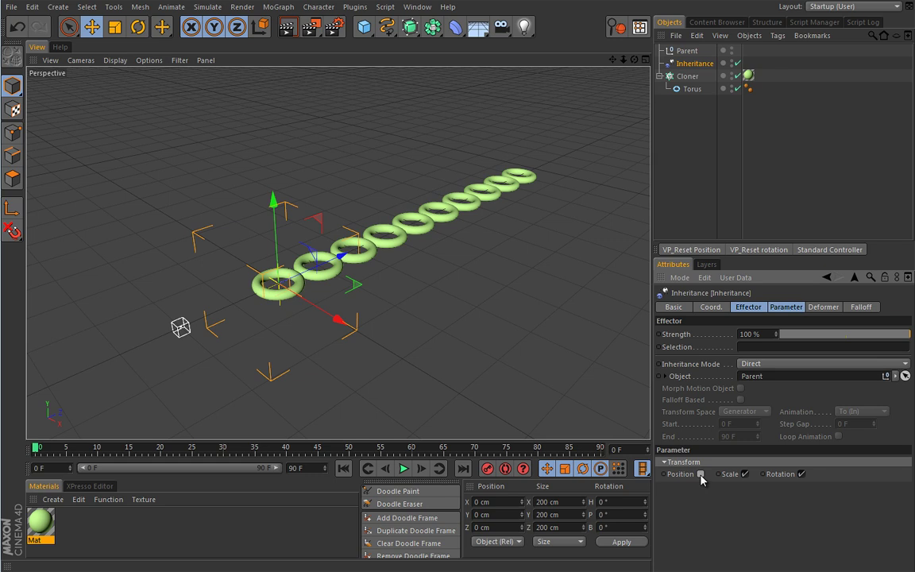
click(700, 474)
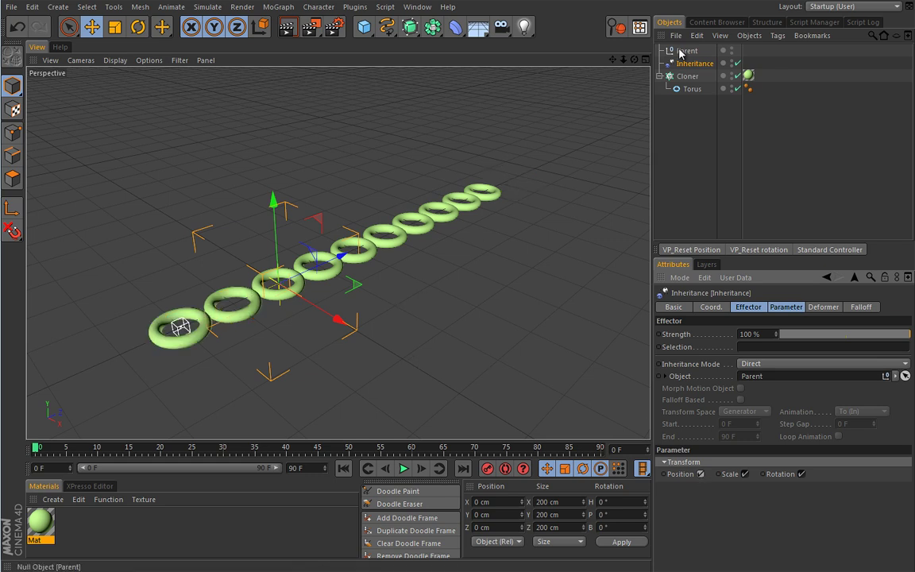
click(180, 326)
key(r)
mouse_move(175, 278)
mouse_down()
mouse_move(205, 286)
mouse_move(177, 278)
mouse_up()
key(t)
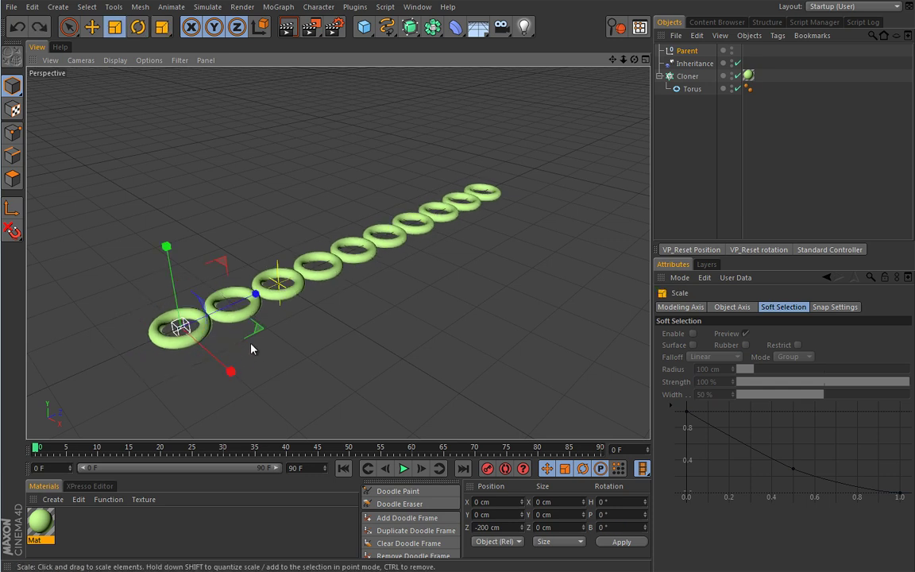
drag(13, 85, 50, 130)
drag(306, 390, 324, 240)
drag(13, 85, 42, 105)
alt+middle_drag(371, 316, 421, 297)
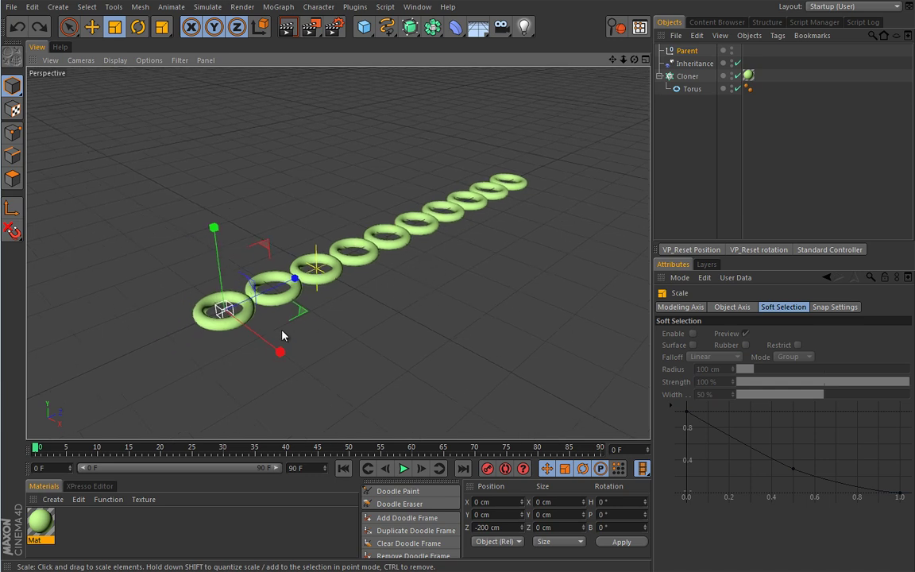
click(696, 65)
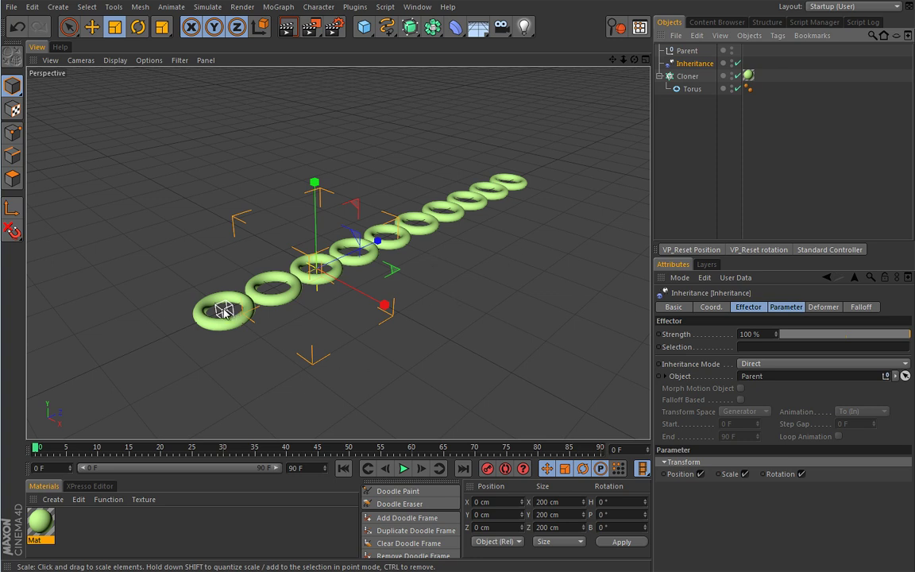
click(687, 50)
key(e)
mouse_move(280, 345)
mouse_down()
mouse_move(326, 389)
mouse_move(272, 354)
mouse_move(290, 351)
mouse_up()
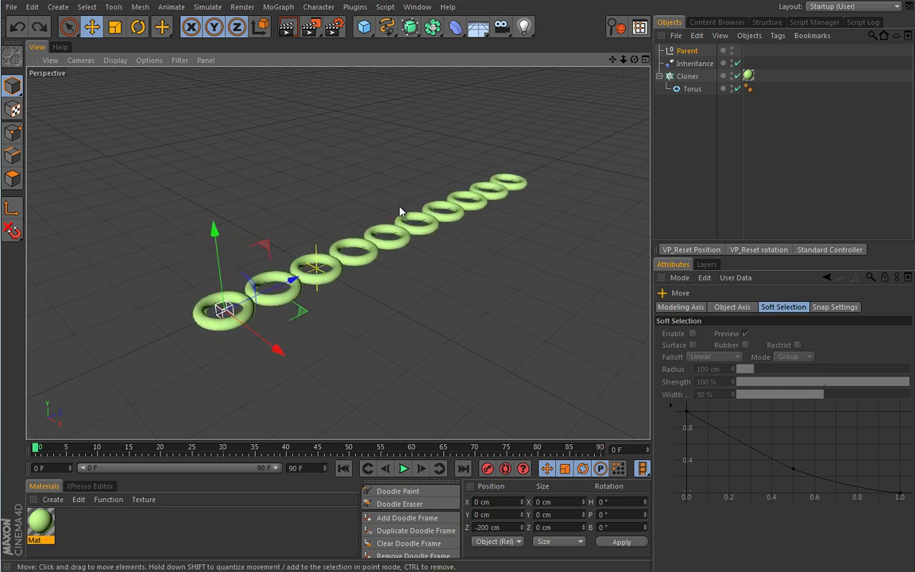
click(695, 63)
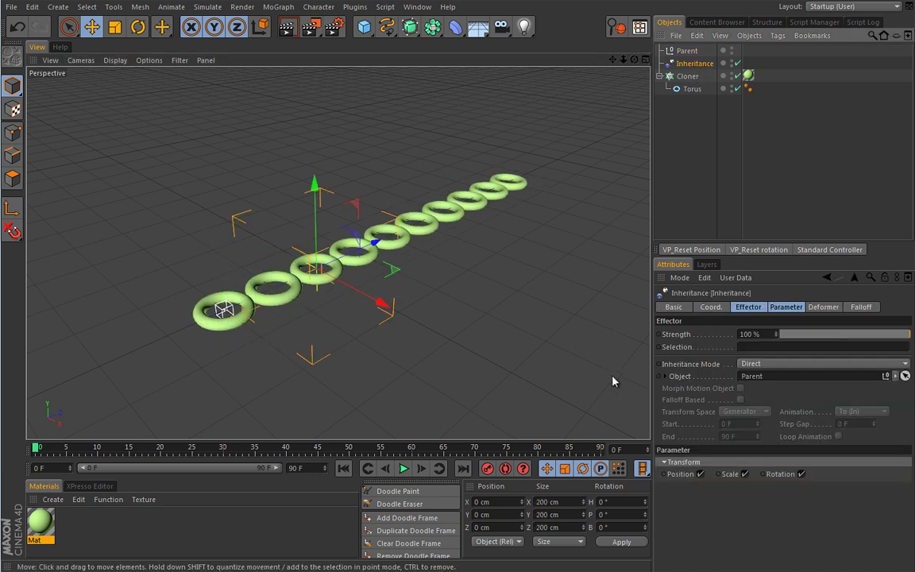
Switch the Inheritance effector's Inheritance Mode to Animation
click(747, 363)
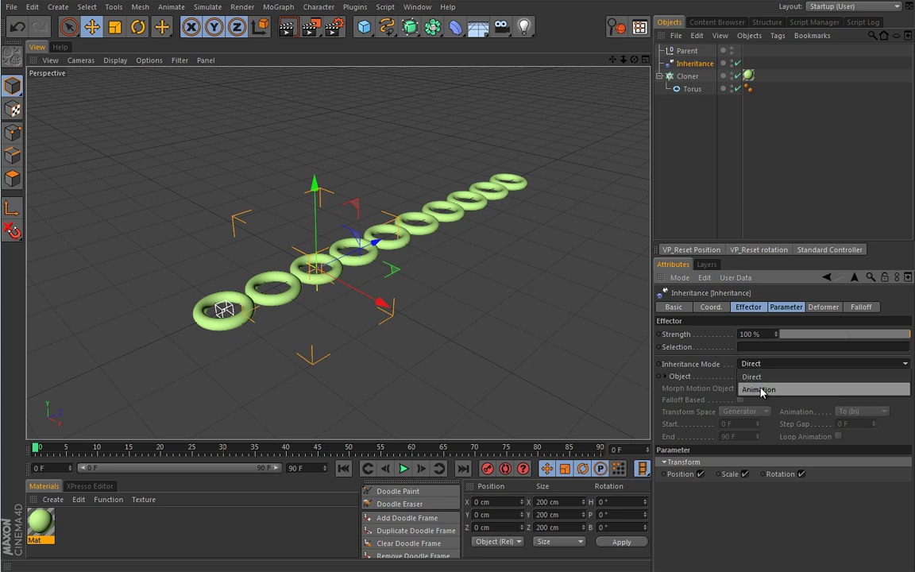
click(761, 390)
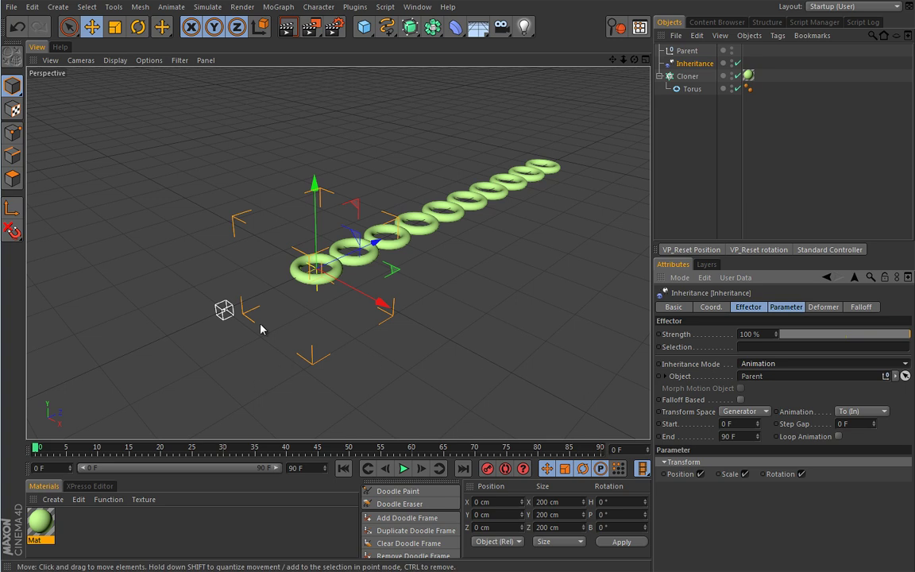
Keyframe Parent's bank rotation at 0° on frame 0 and 90° on frame 30
click(688, 51)
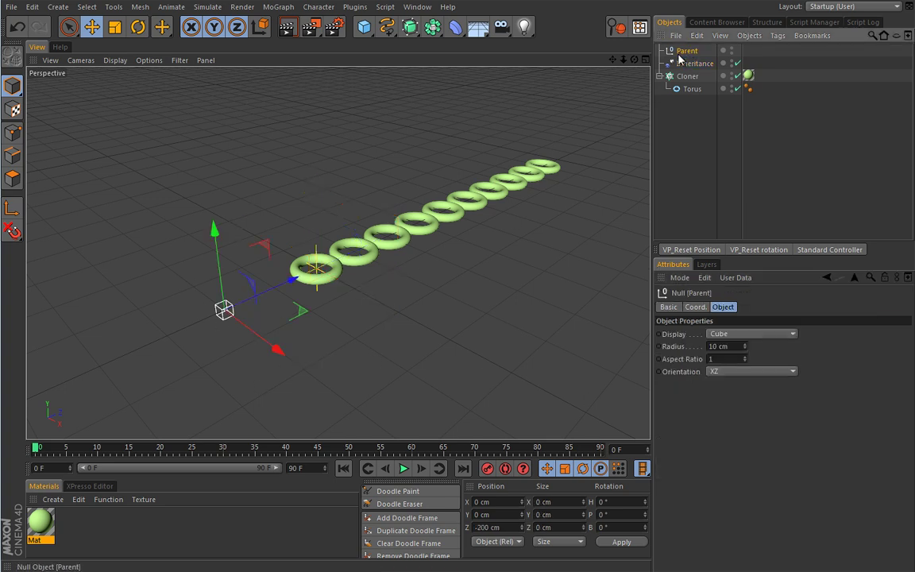
click(696, 308)
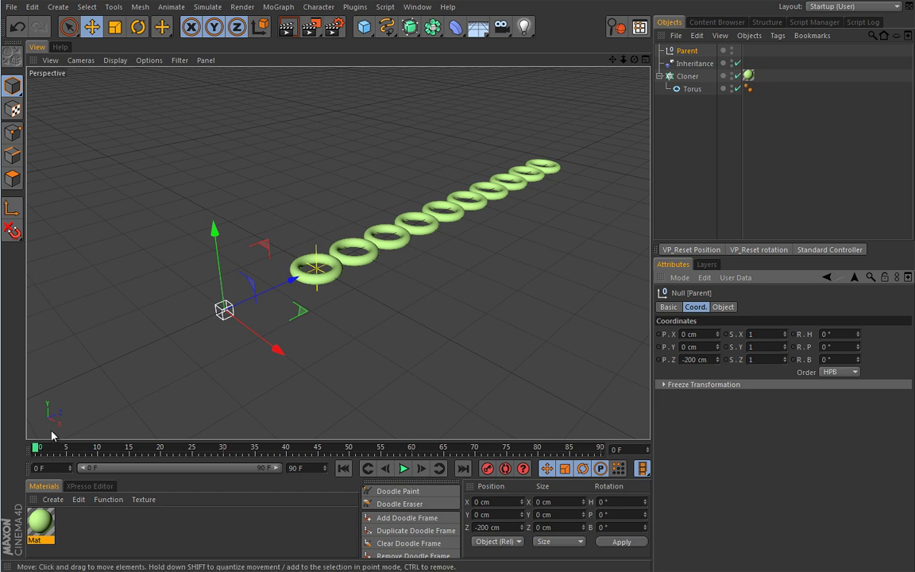
click(793, 359)
drag(36, 448, 223, 459)
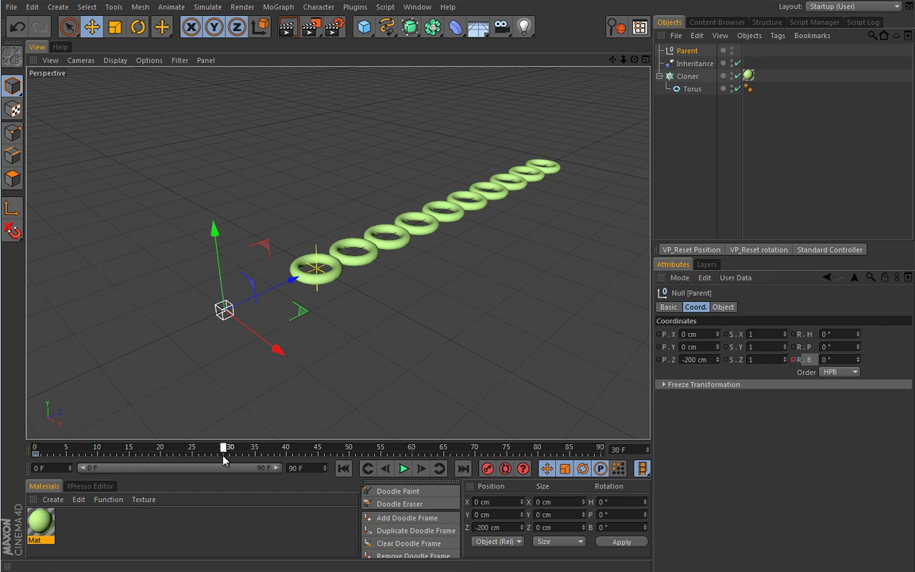
click(834, 359)
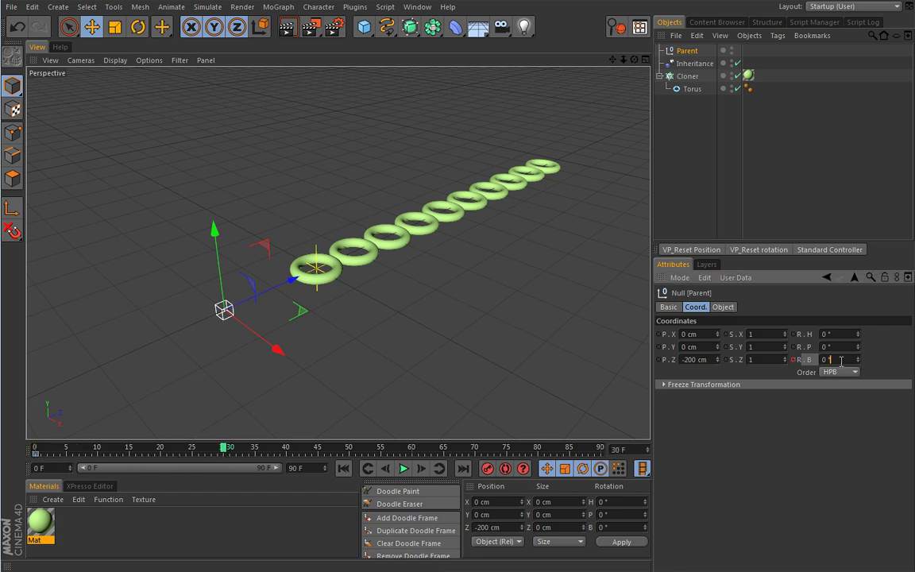
key(Return)
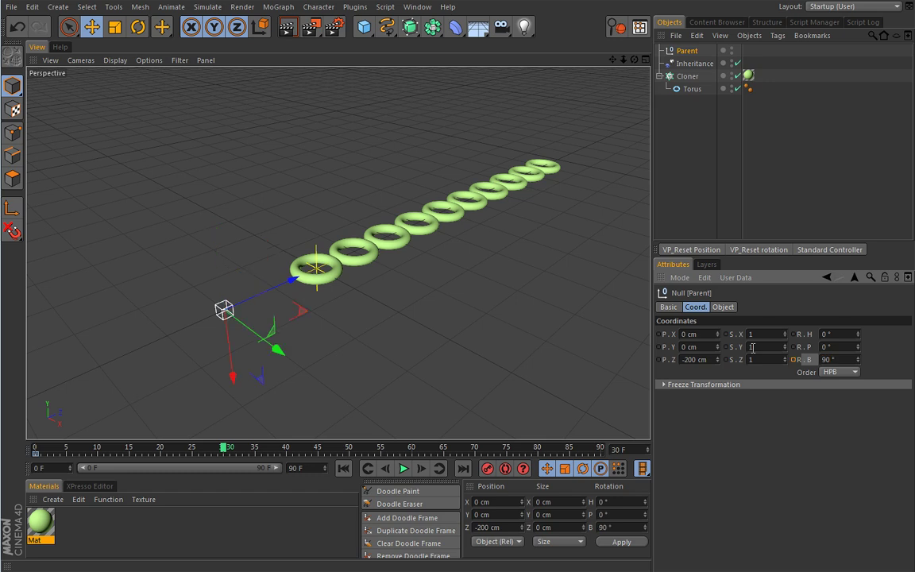
click(795, 360)
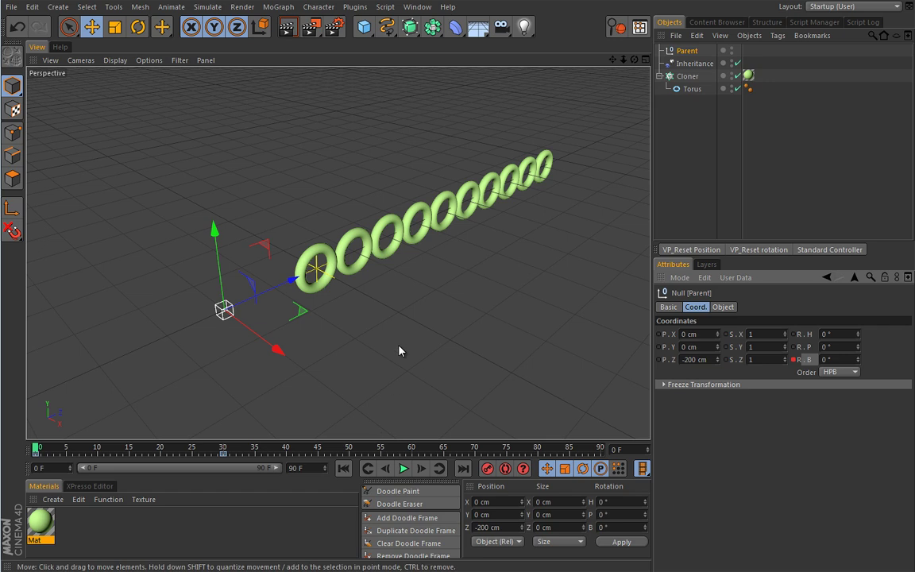
click(694, 64)
Preview the morph and change the Inheritance effector's End frame from 90 F to 30 F
click(783, 307)
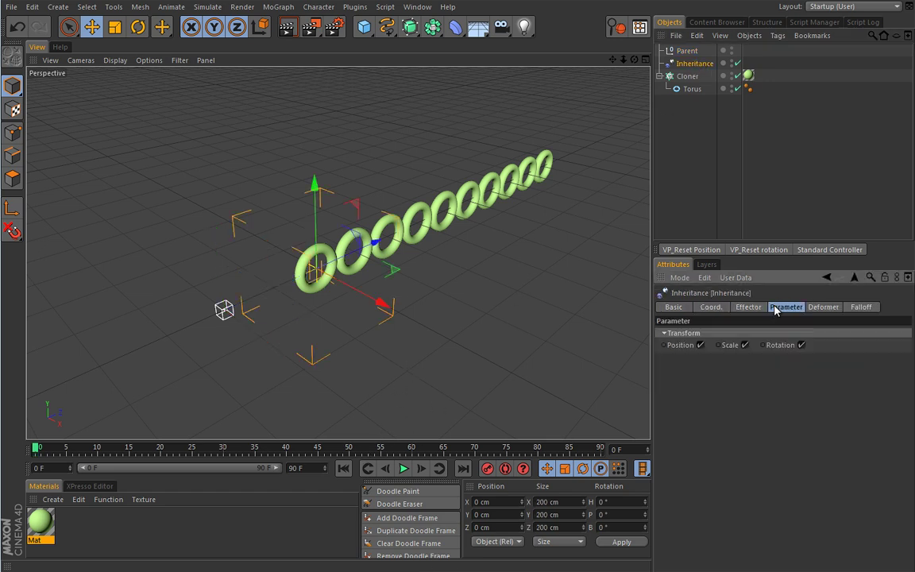
click(754, 308)
click(403, 468)
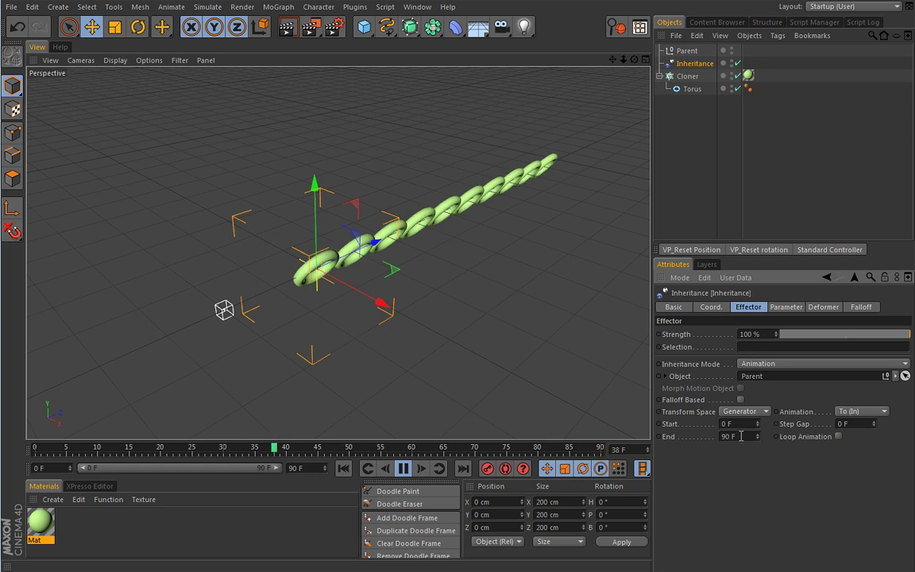
double_click(730, 436)
text(30)
key(Return)
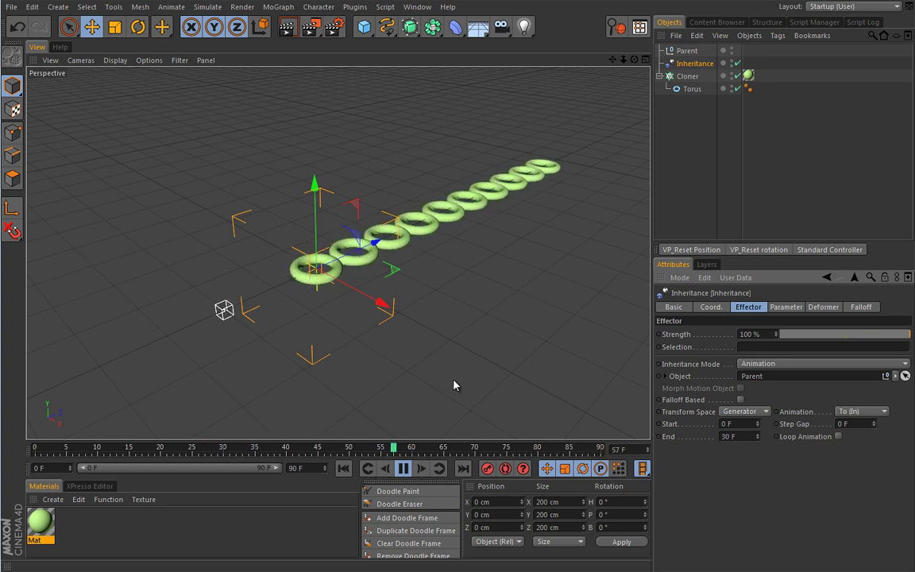
key(F8)
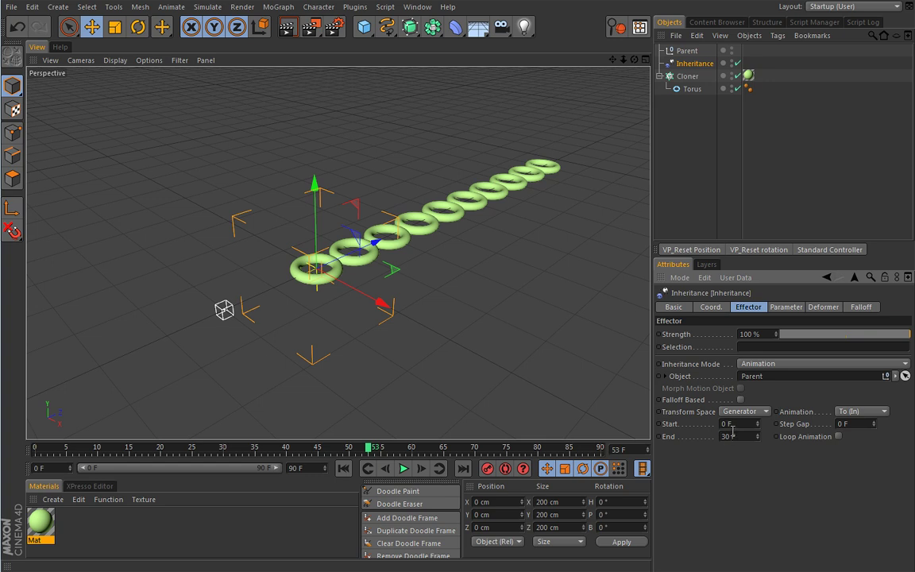
key(Return)
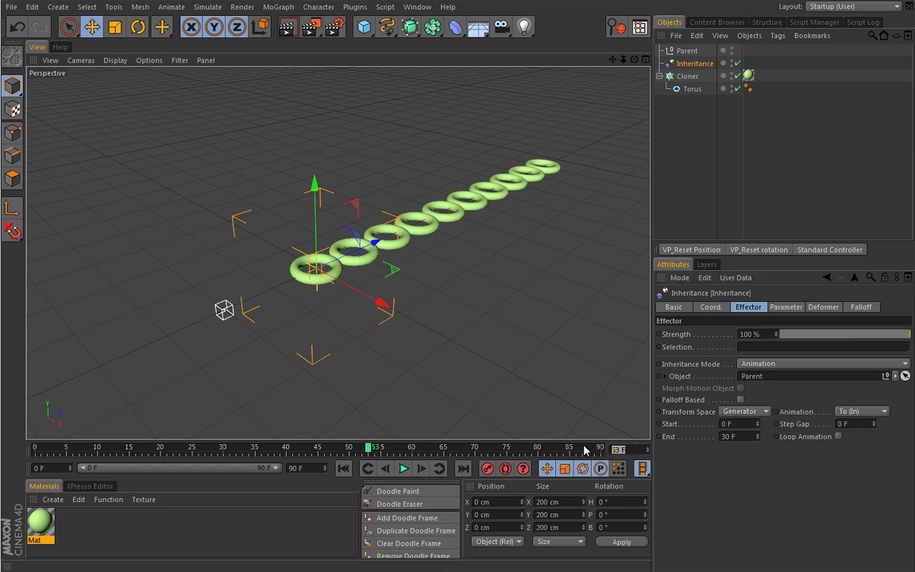
Extend the scene to 300 frames and expand the timeline to full time
key(Return)
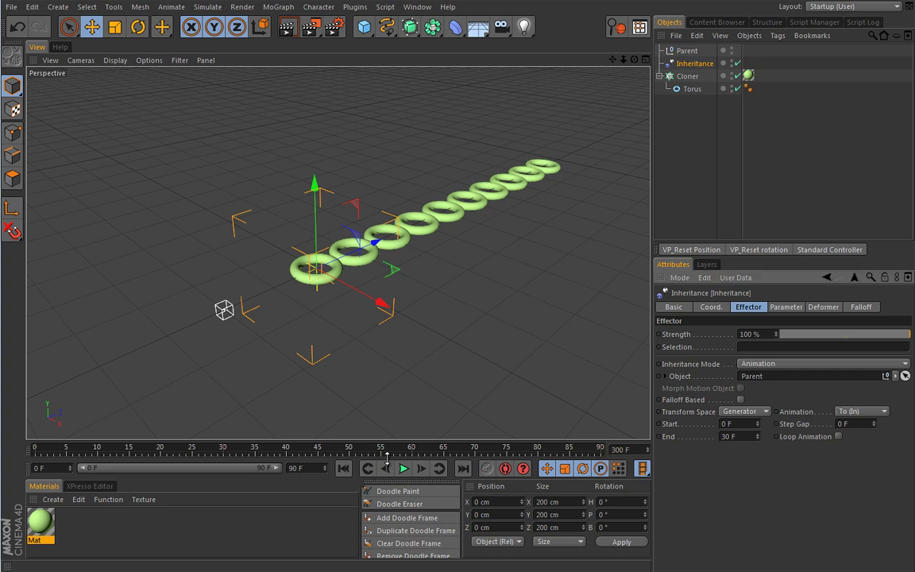
double_click(293, 468)
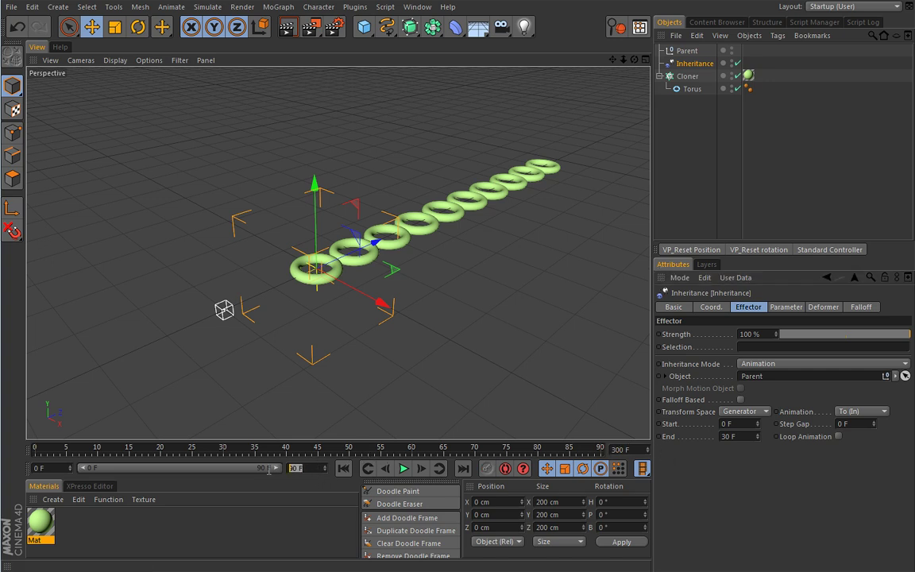
text(300)
key(Return)
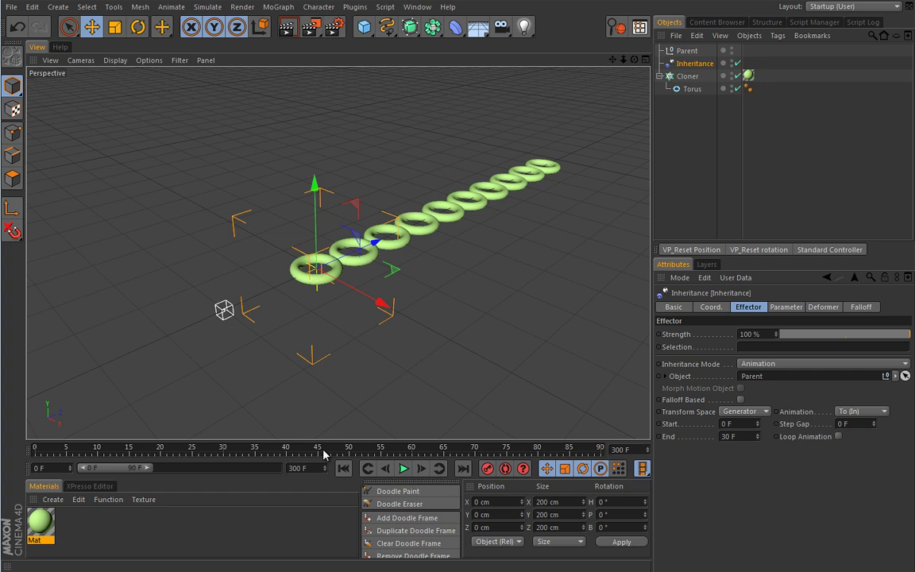
right_click(324, 454)
click(314, 564)
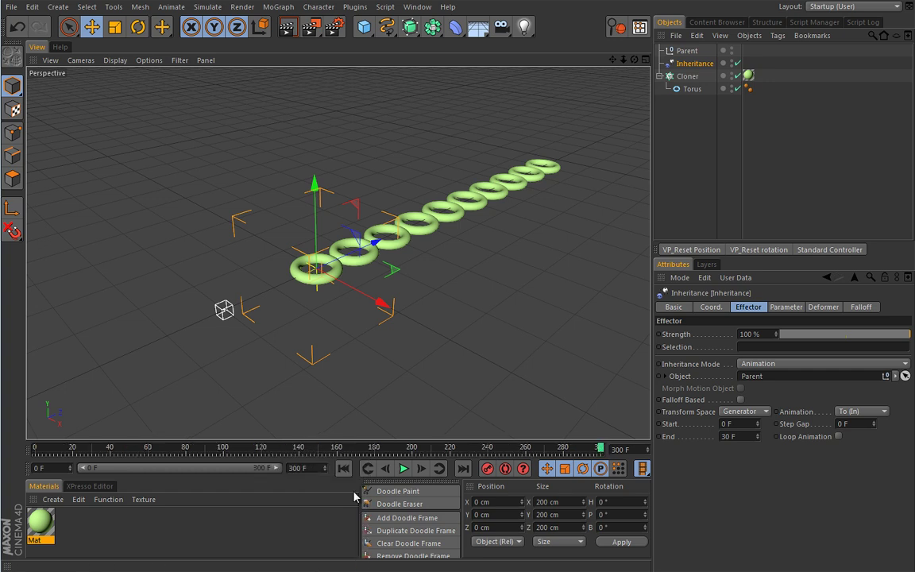
Turn on Loop Animation for the Inheritance effector and preview playback from frame 0
click(344, 468)
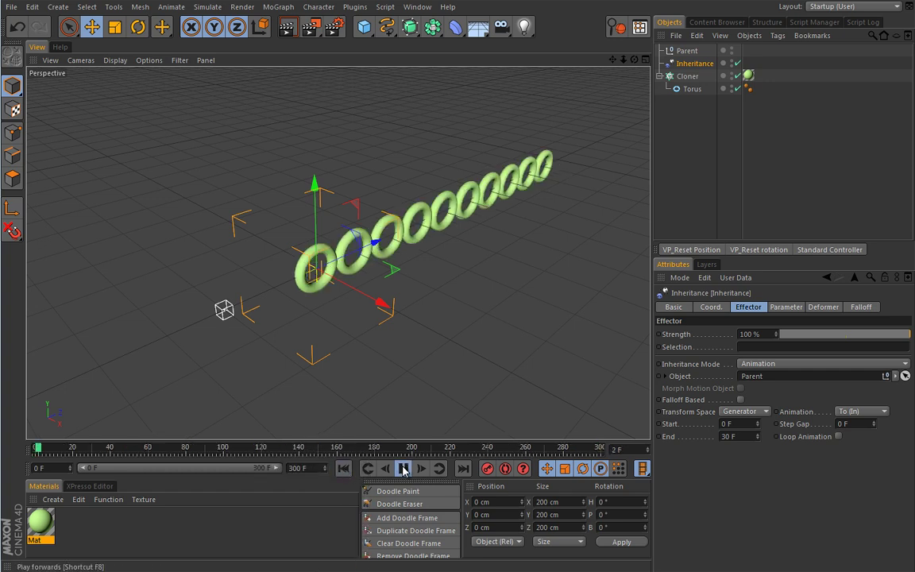
click(403, 468)
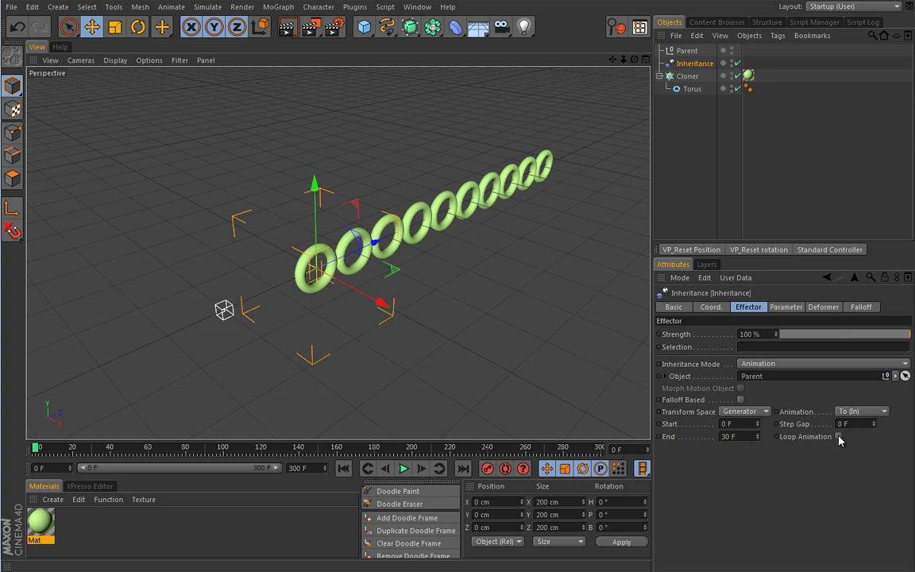
click(838, 436)
click(404, 469)
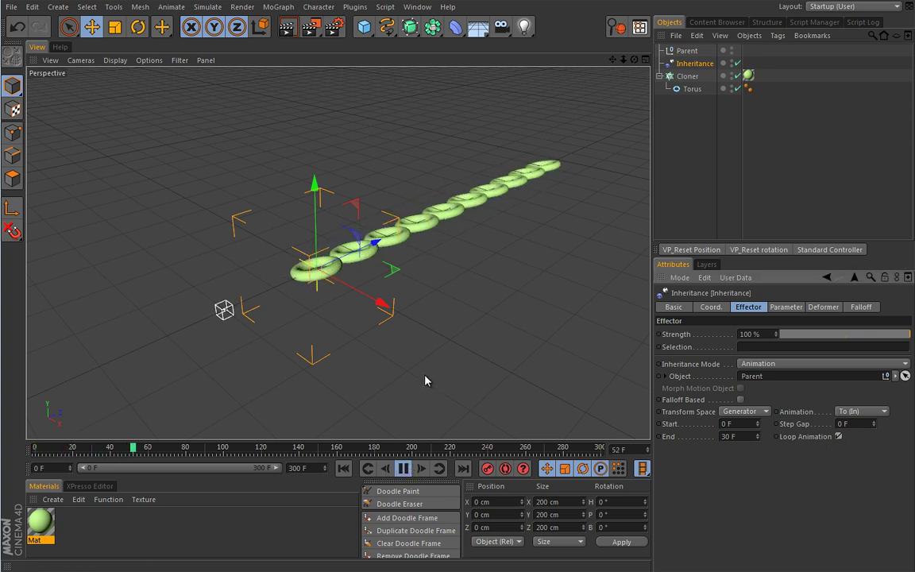
click(403, 469)
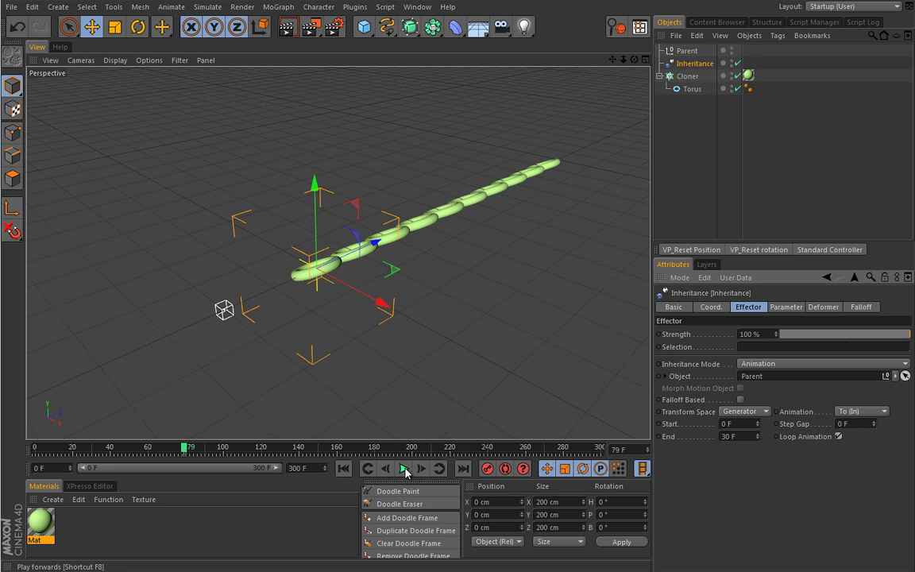
click(343, 469)
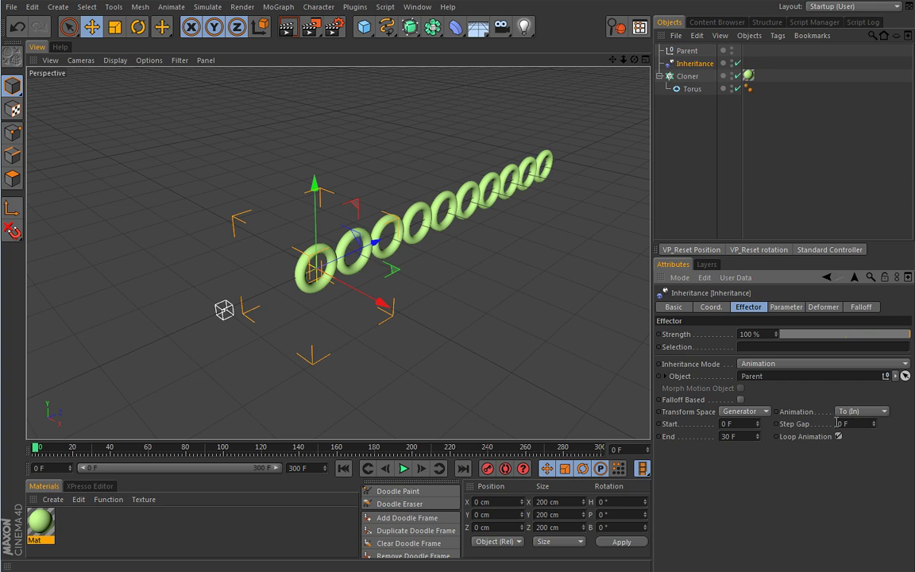
Set Step Gap to 2 F, turn off Loop Animation, and restore the scene length to 90 frames
key(Return)
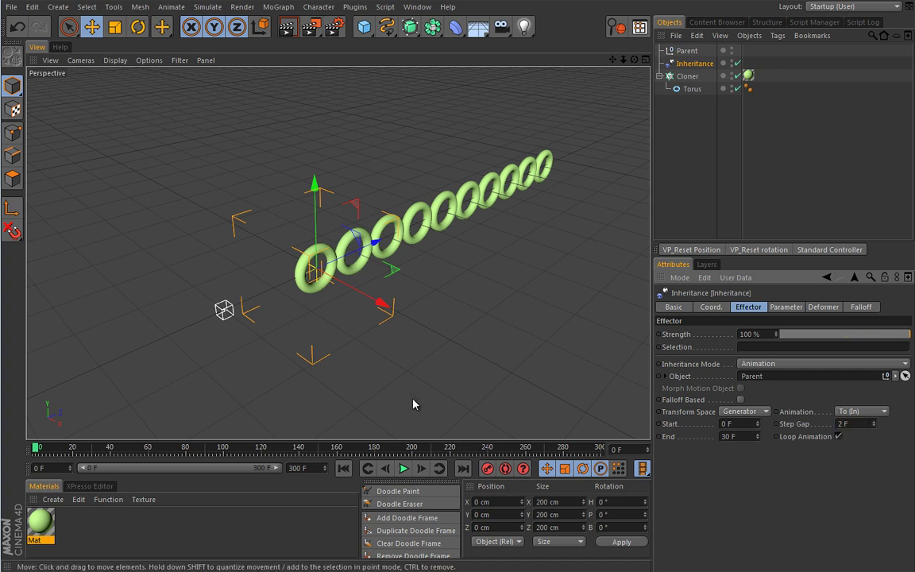
click(404, 468)
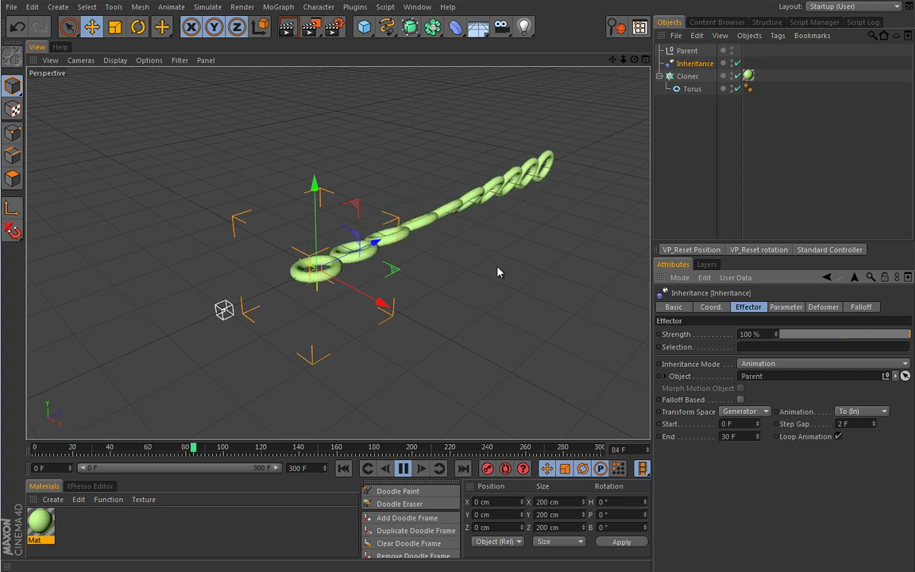
click(838, 436)
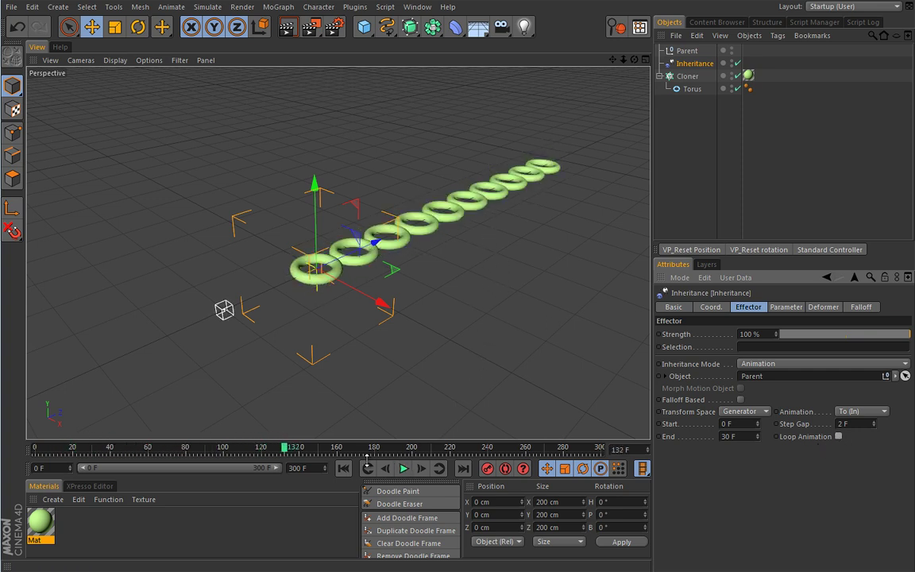
key(shift+f)
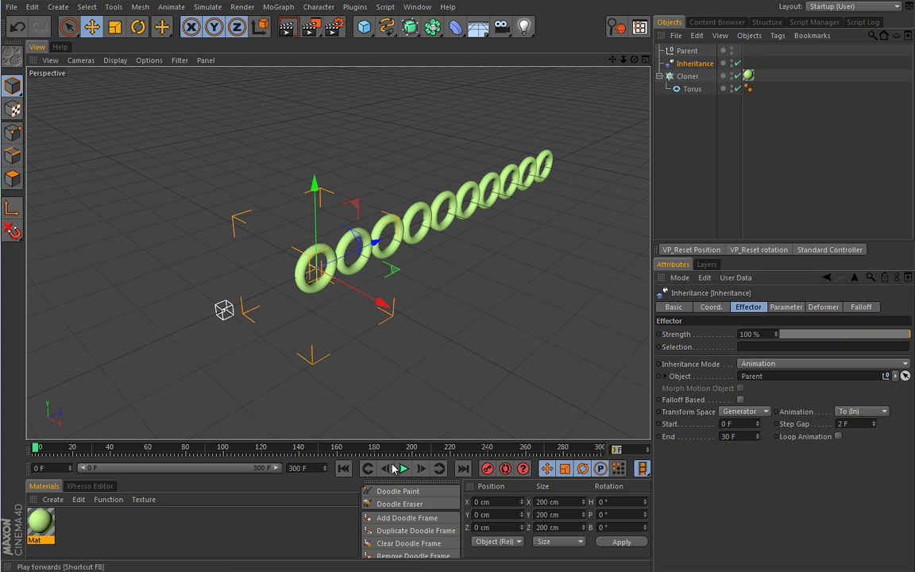
text(0)
key(Return)
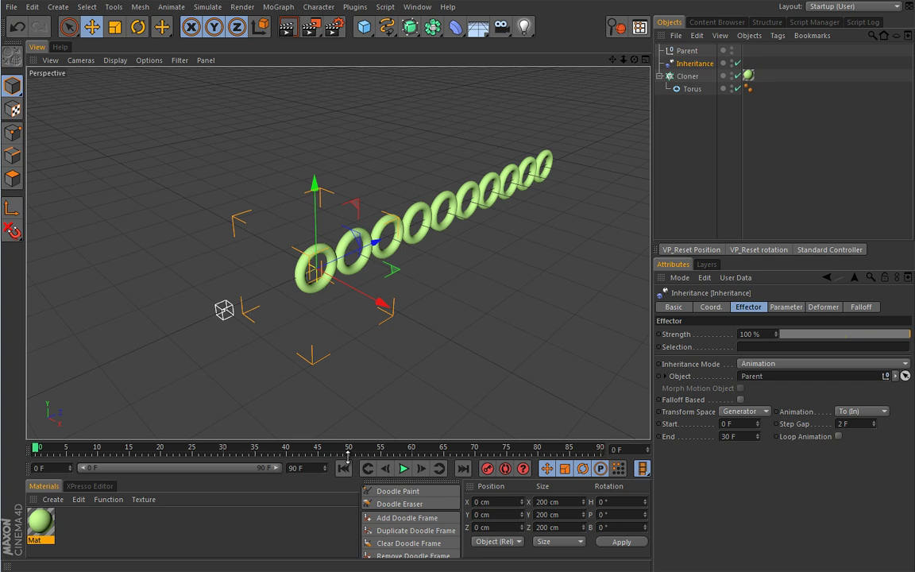
key(F8)
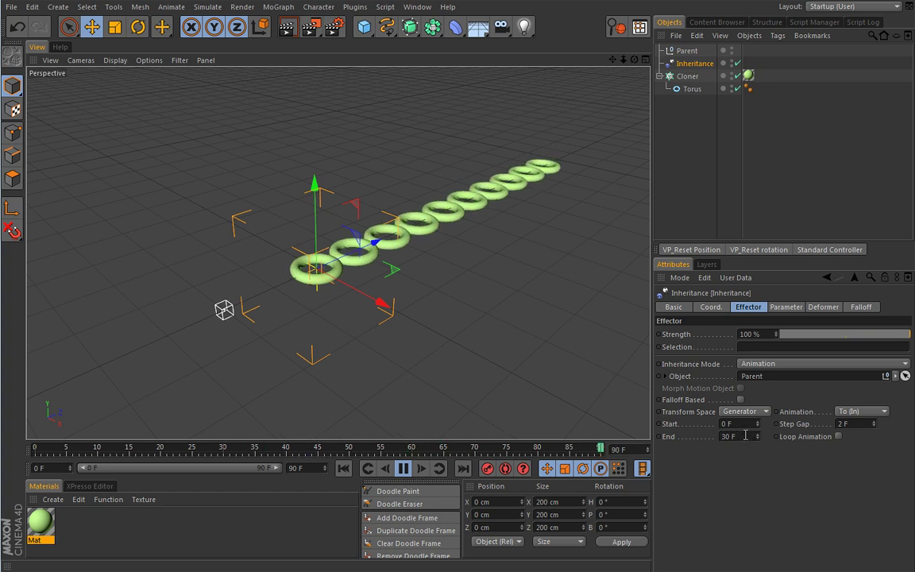
Set the Inheritance effector's End frame to 2 F and rewind to frame 0
double_click(746, 435)
text(2)
key(Return)
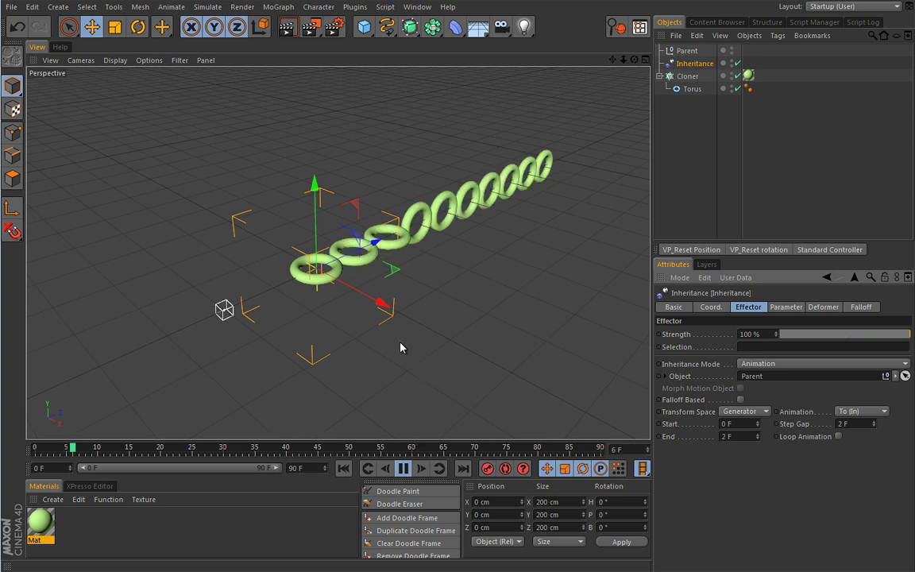
click(404, 469)
click(343, 469)
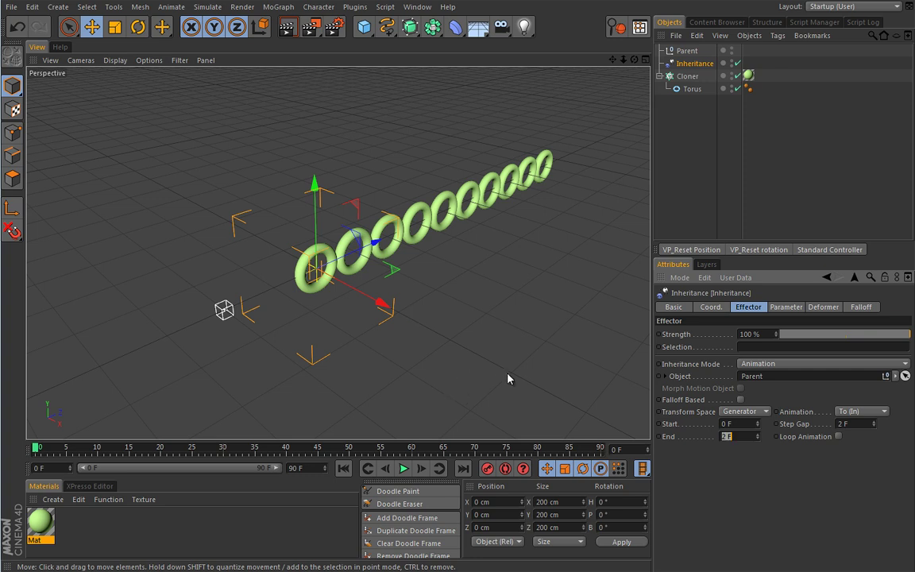
Review the Parameter, Deformer and Falloff tabs (Infinite falloff, 100% weight) and play
click(787, 308)
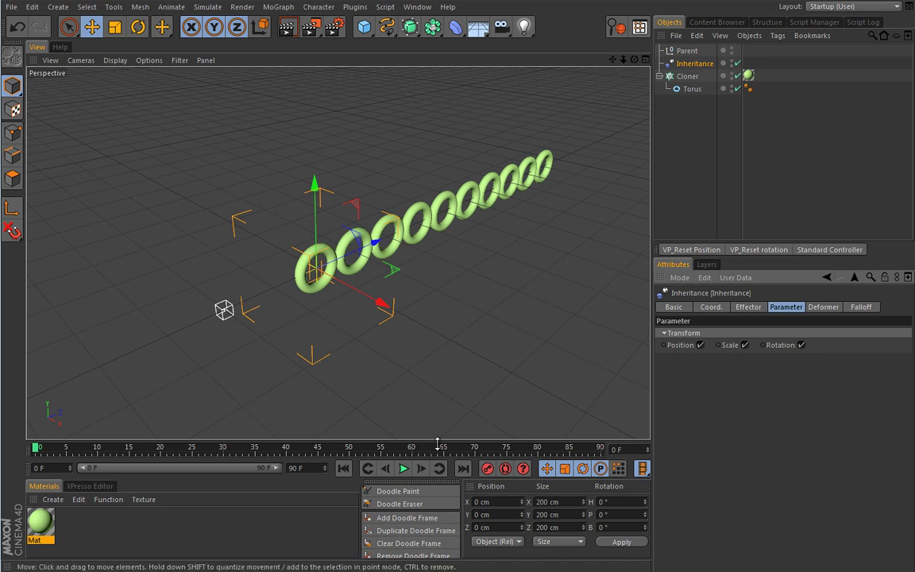
click(824, 308)
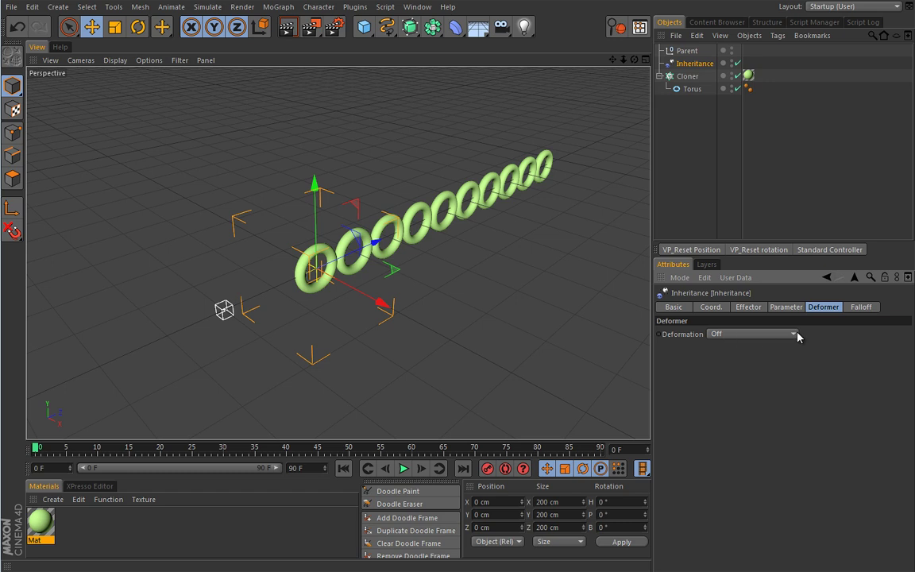
click(862, 307)
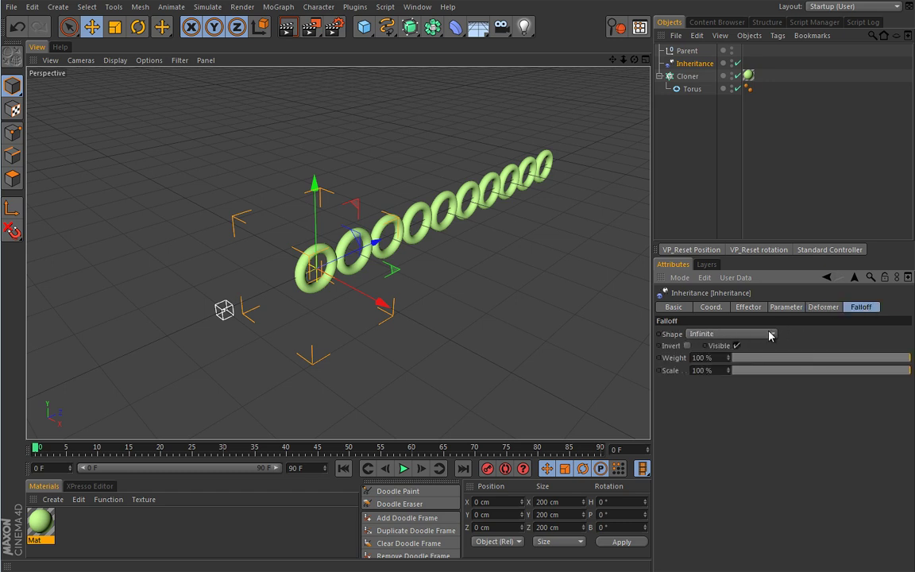
click(403, 468)
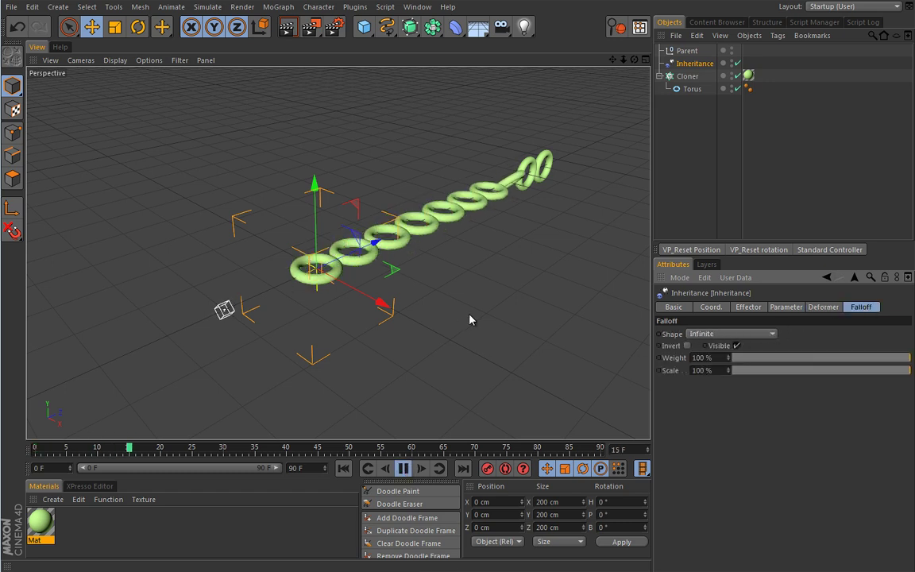
Add a Delay effector to the torus Cloner and play the animation from frame 0
click(688, 76)
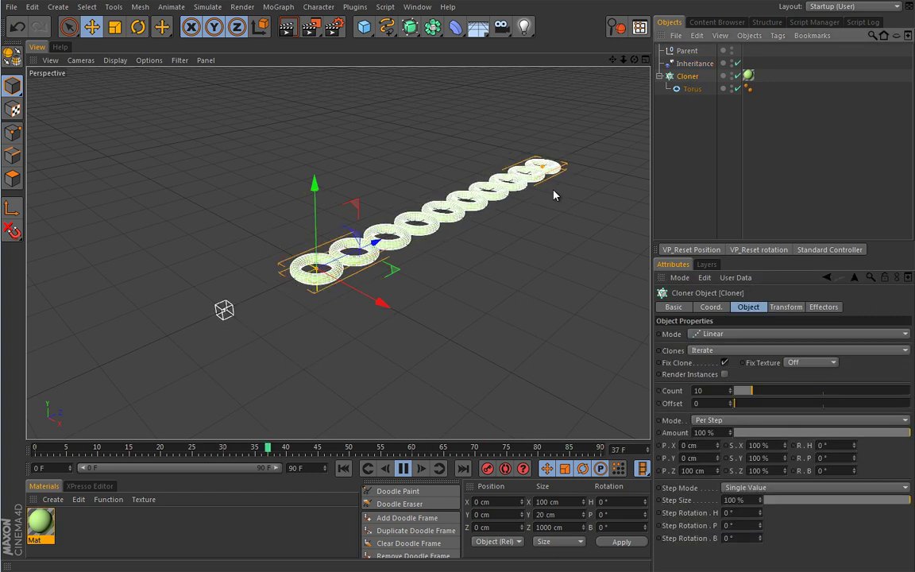
click(278, 6)
mouse_move(290, 25)
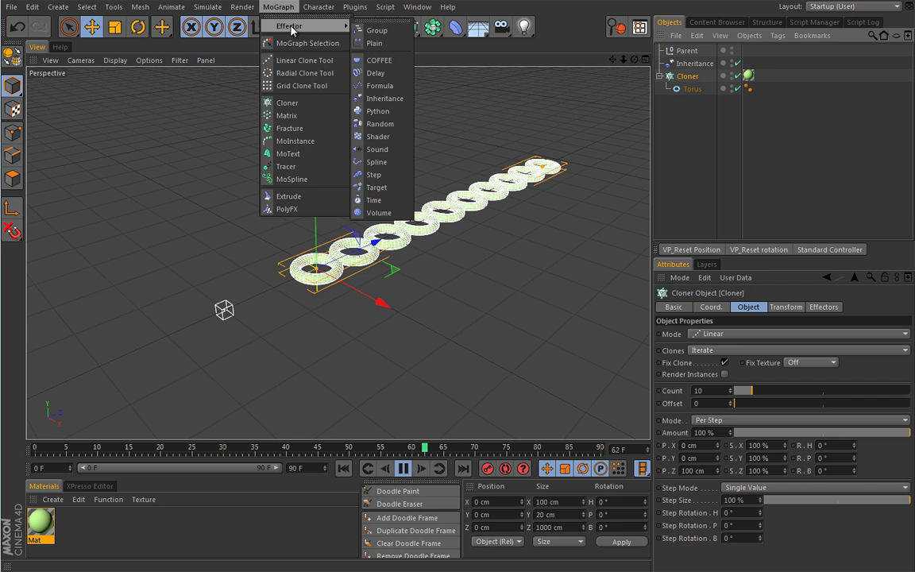
click(374, 72)
click(403, 469)
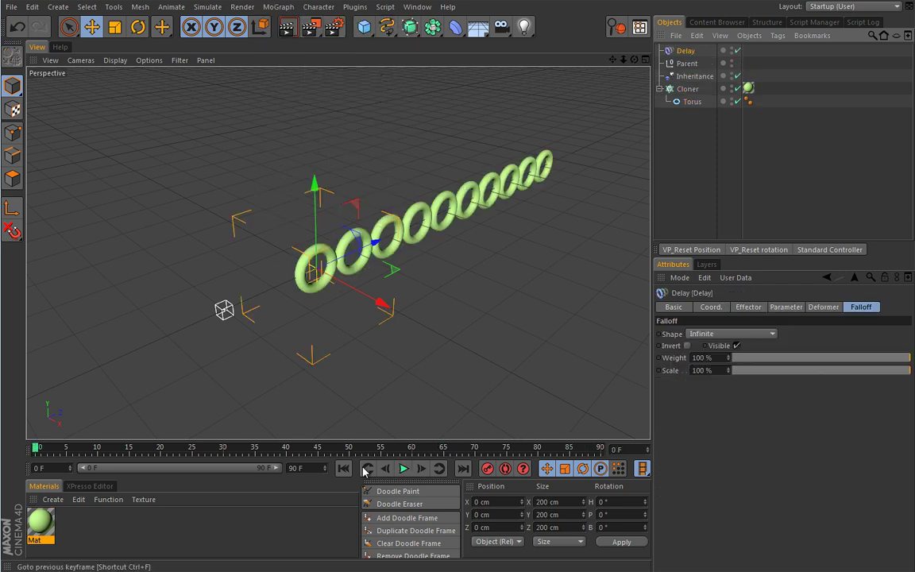
click(404, 469)
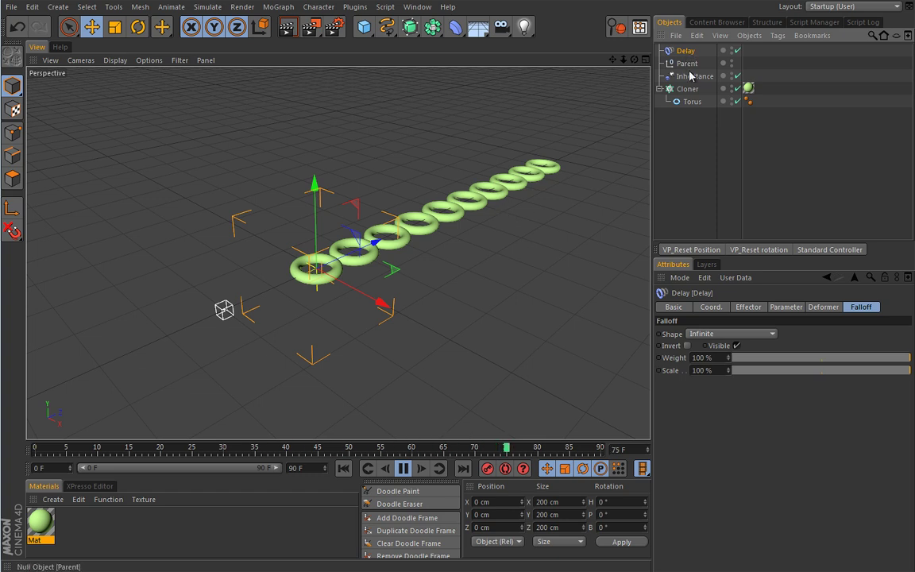
Switch the Delay effector to Spring mode and raise its strength
click(782, 308)
click(751, 308)
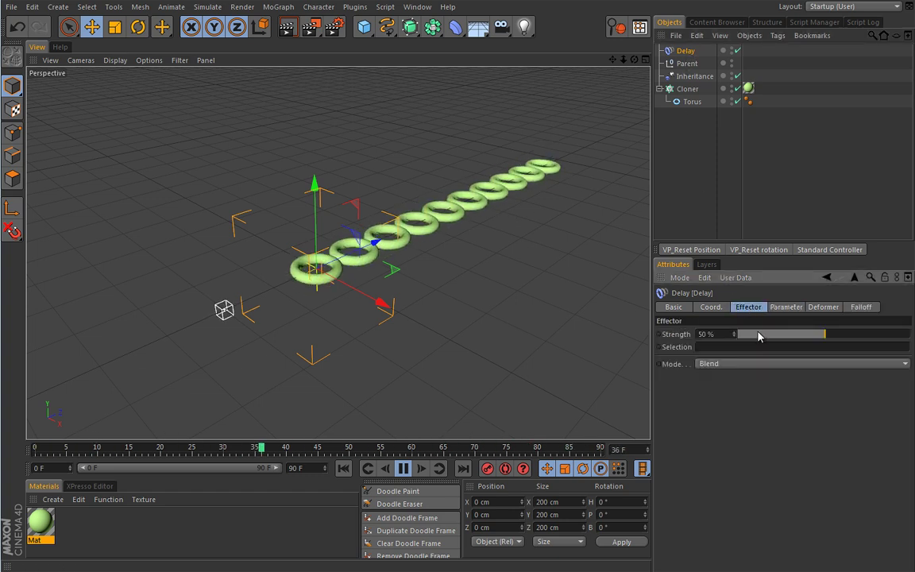
click(882, 364)
click(803, 405)
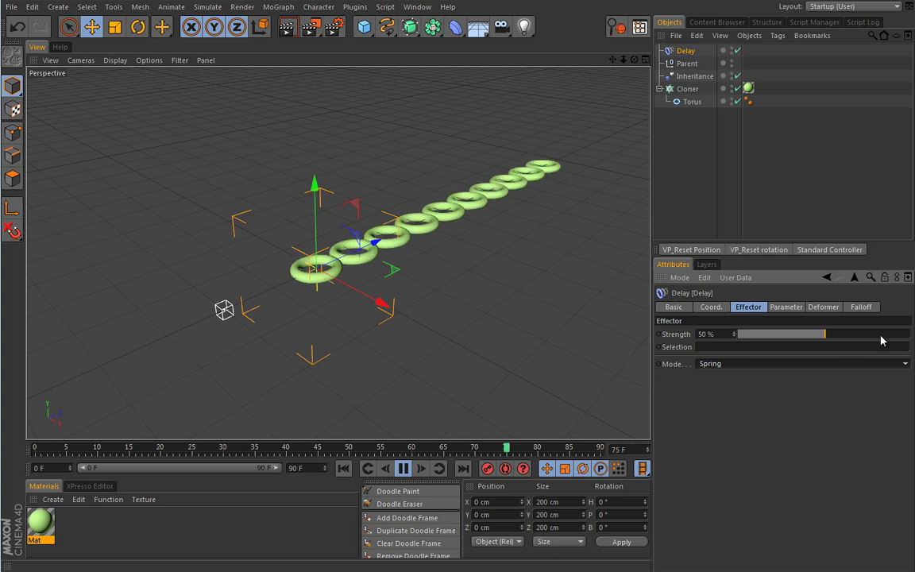
click(880, 333)
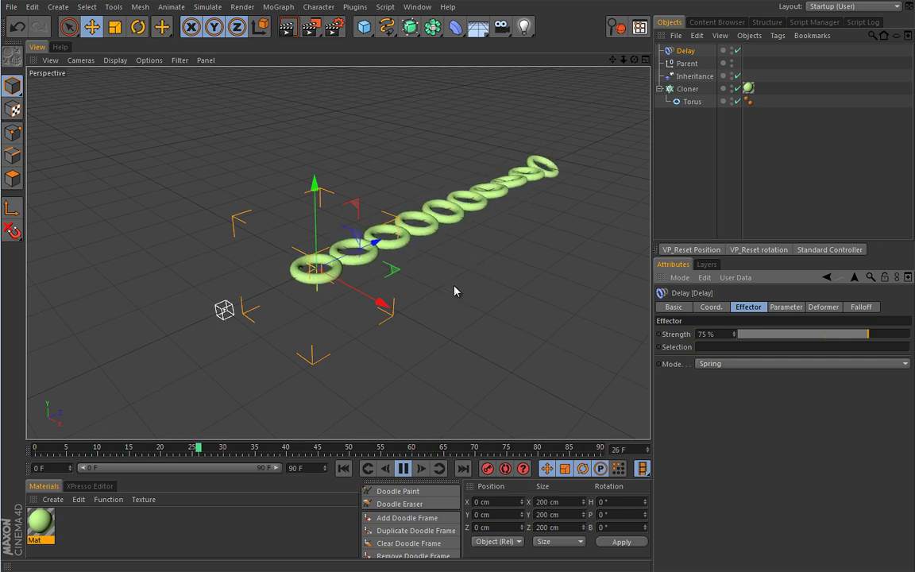
Replay the animation, test Inheritance strength at 36%, restore 100%, then stop at frame 0
click(405, 468)
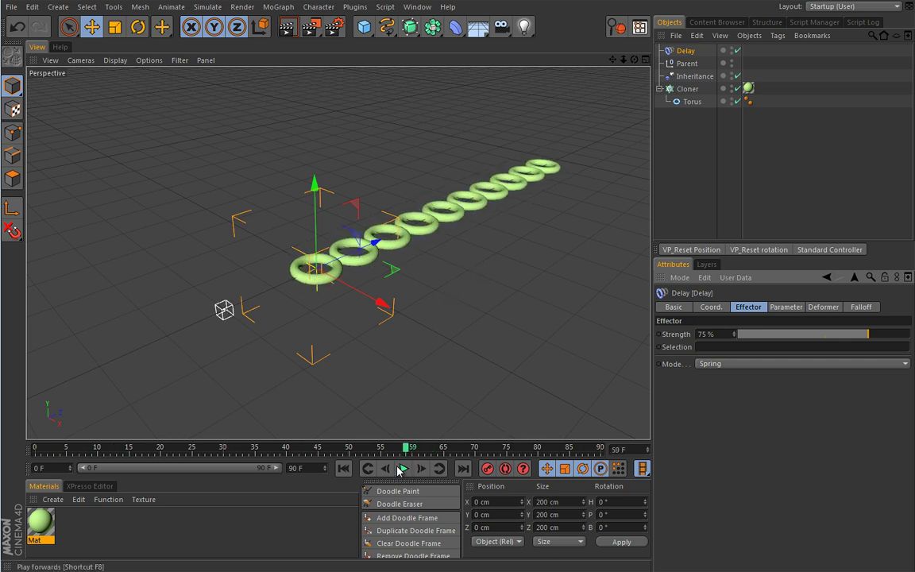
click(344, 469)
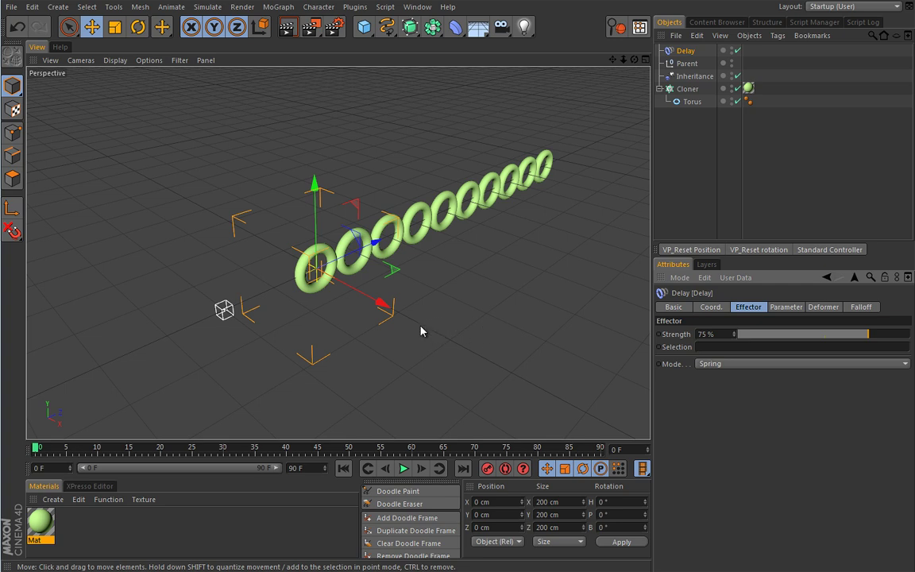
click(404, 468)
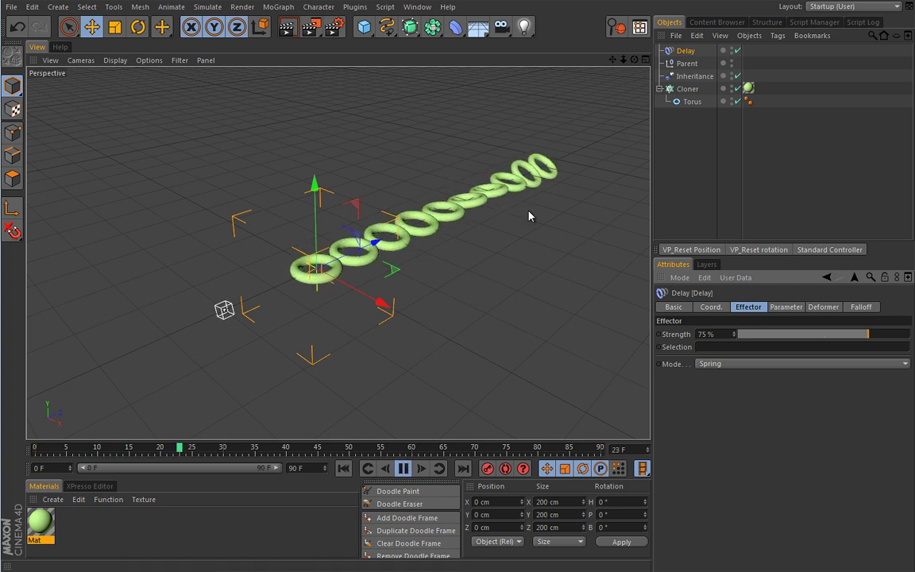
click(694, 77)
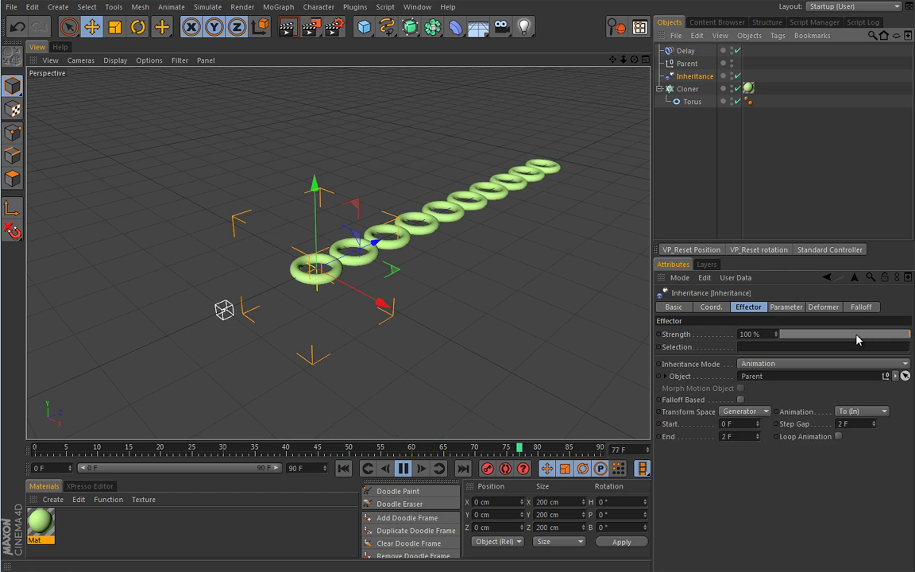
drag(878, 340, 832, 334)
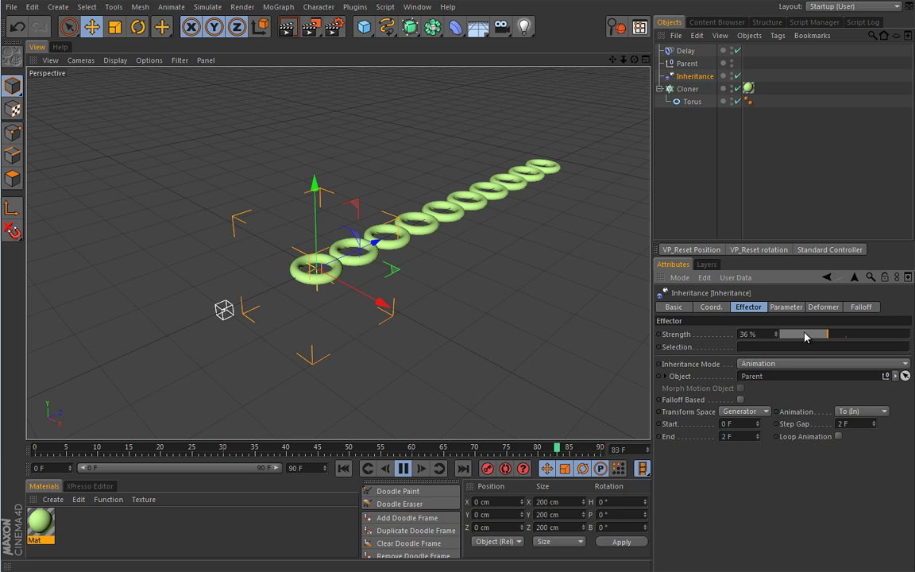
drag(811, 337, 874, 337)
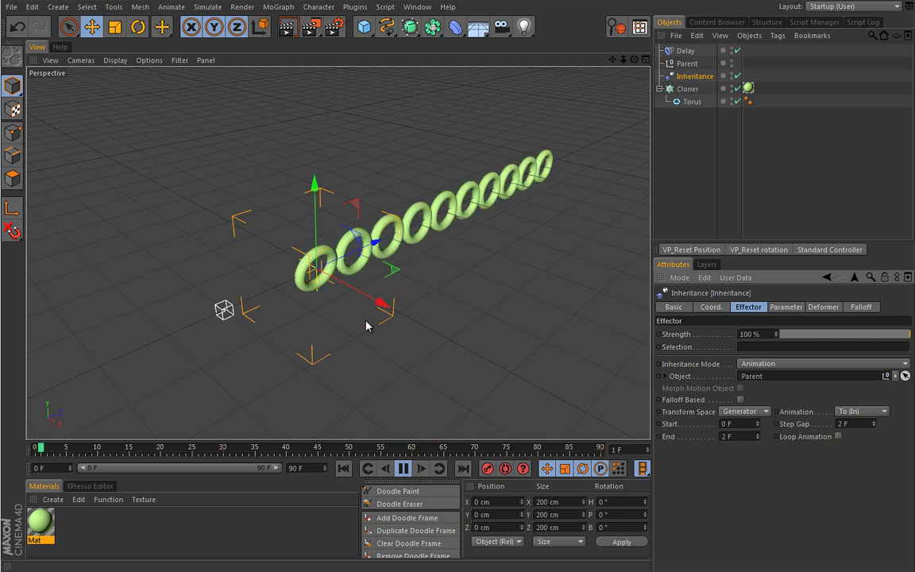
key(F8)
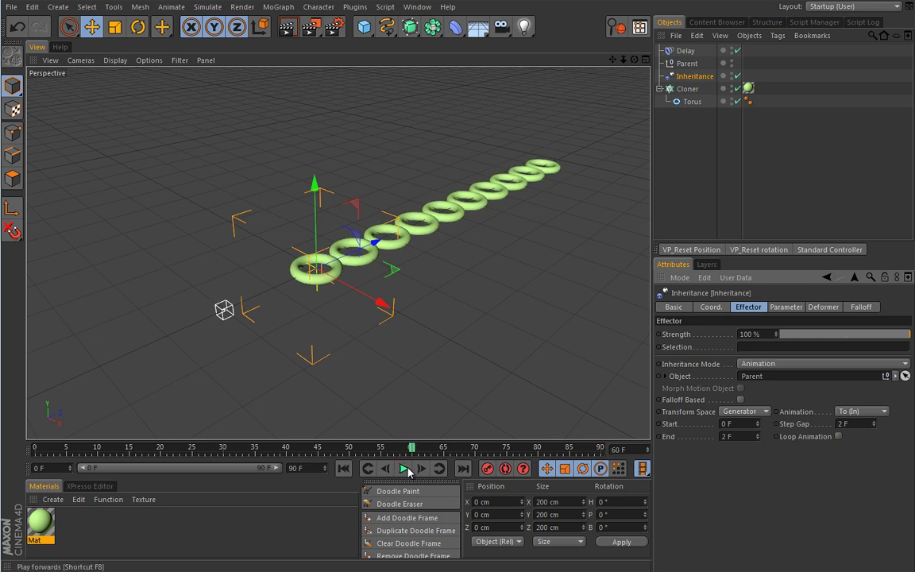
key(shift+f)
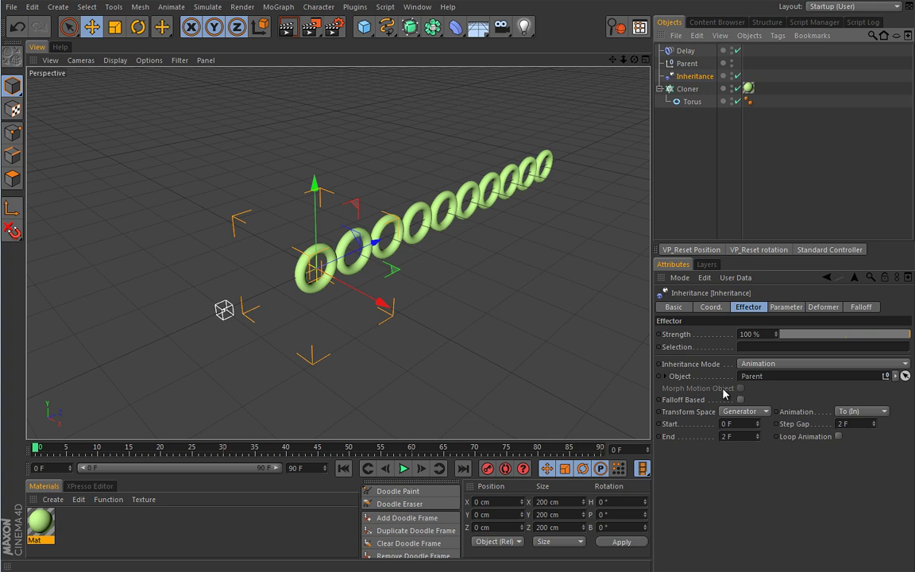
Delete the Delay effector and the Parent null
click(688, 50)
key(Delete)
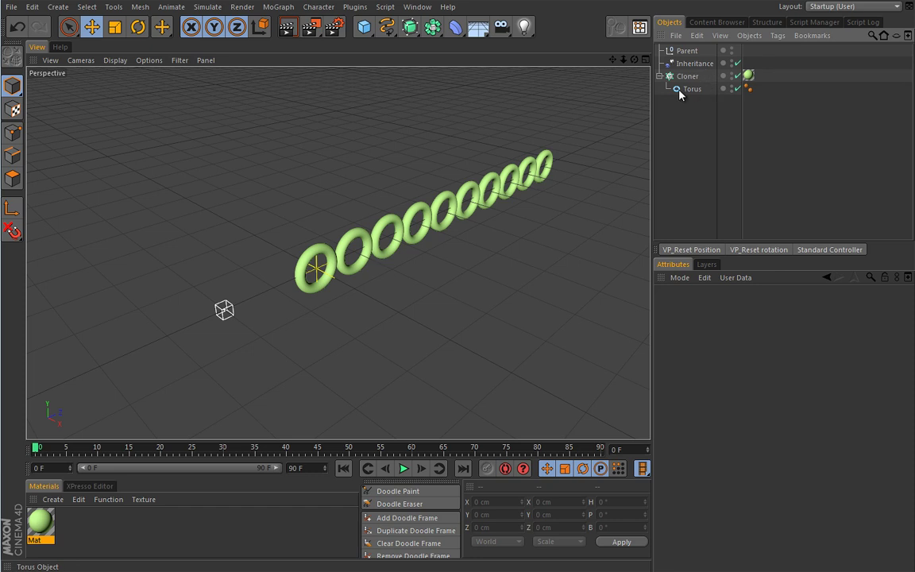
click(688, 50)
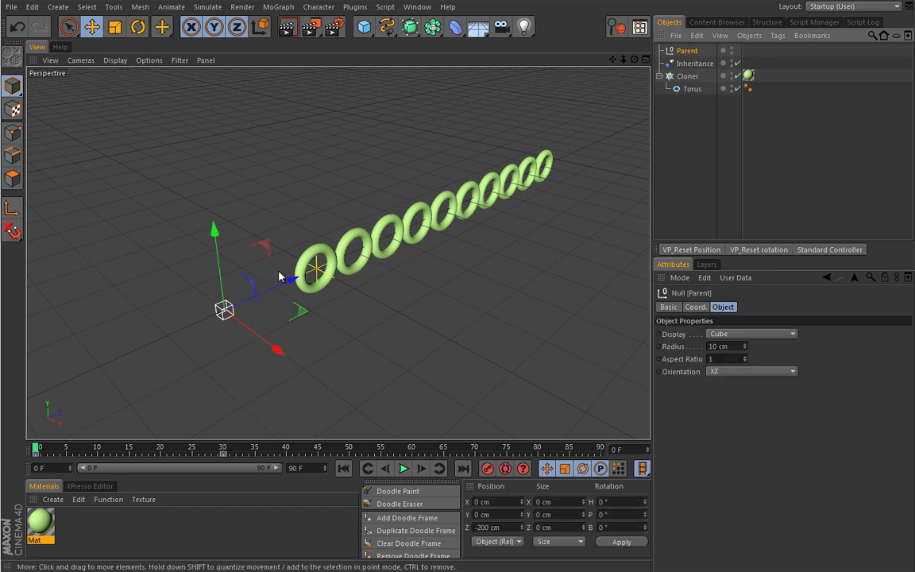
key(Delete)
Set the Cloner's P.Z step to 0 and P.Y to 50 cm for a vertical torus stack
click(689, 65)
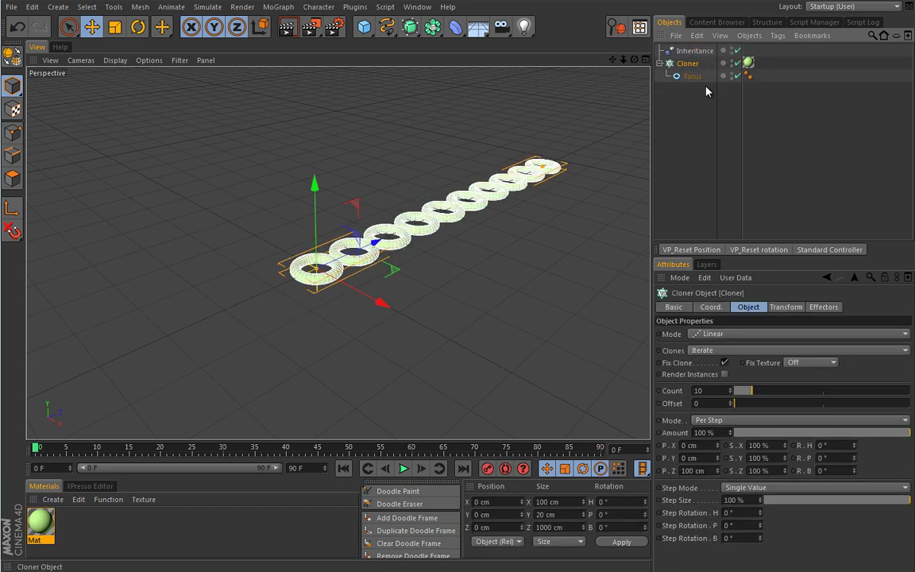
click(694, 458)
text(50)
alt+middle_drag(427, 266, 508, 327)
alt+drag(508, 328, 392, 288)
alt+middle_drag(340, 301, 254, 274)
Duplicate the Cloner and remove the torus from the copy, leaving it empty
ctrl+drag(688, 63, 688, 86)
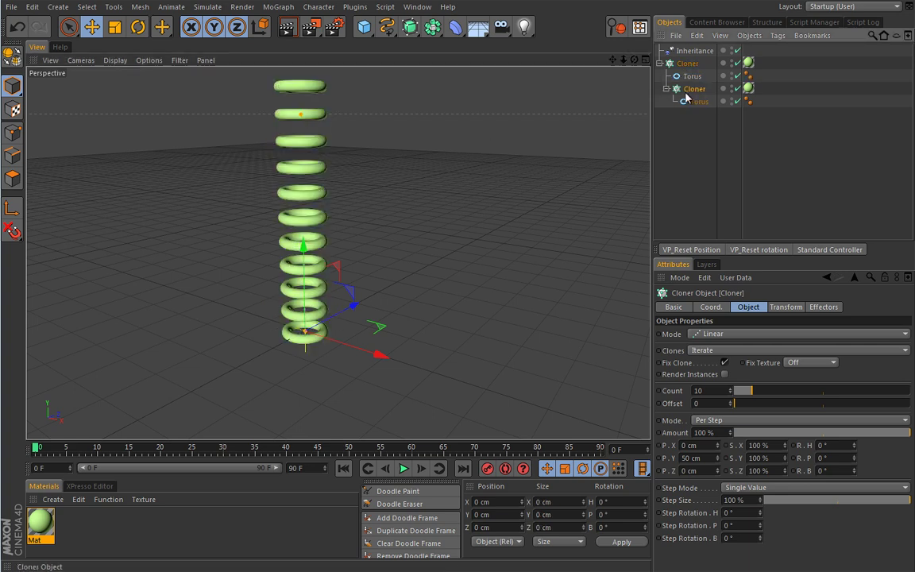
click(689, 103)
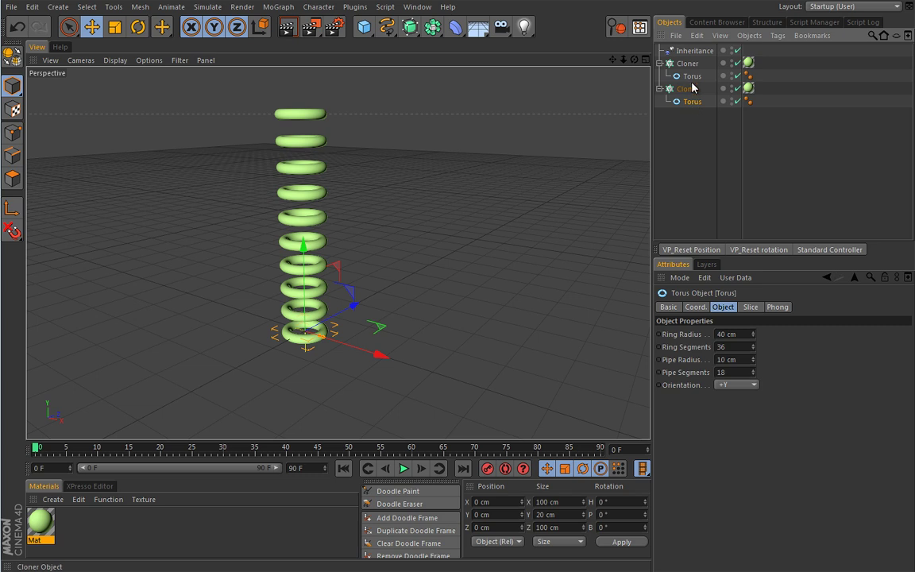
key(Delete)
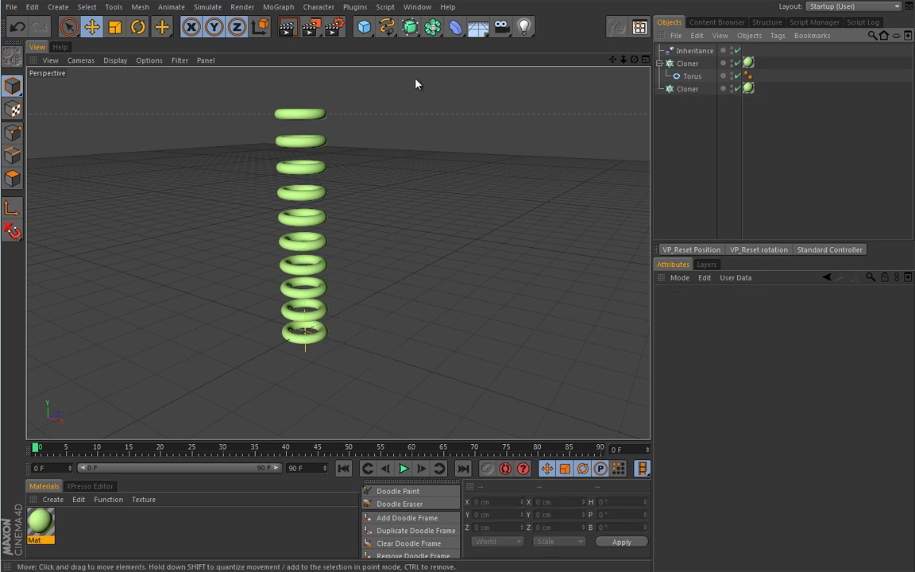
Add a Cone, shrink it to about 80 cm, and place it inside the second Cloner
drag(364, 27, 363, 55)
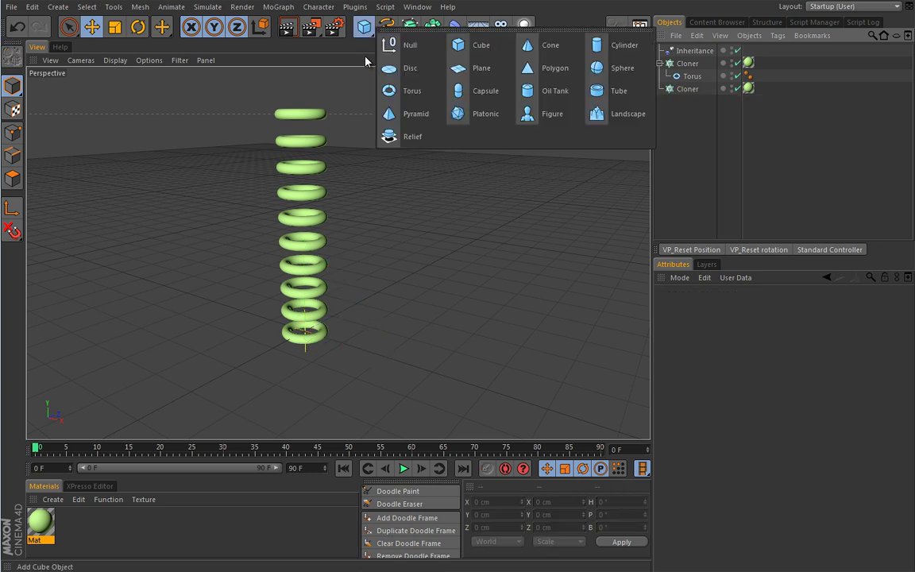
click(536, 46)
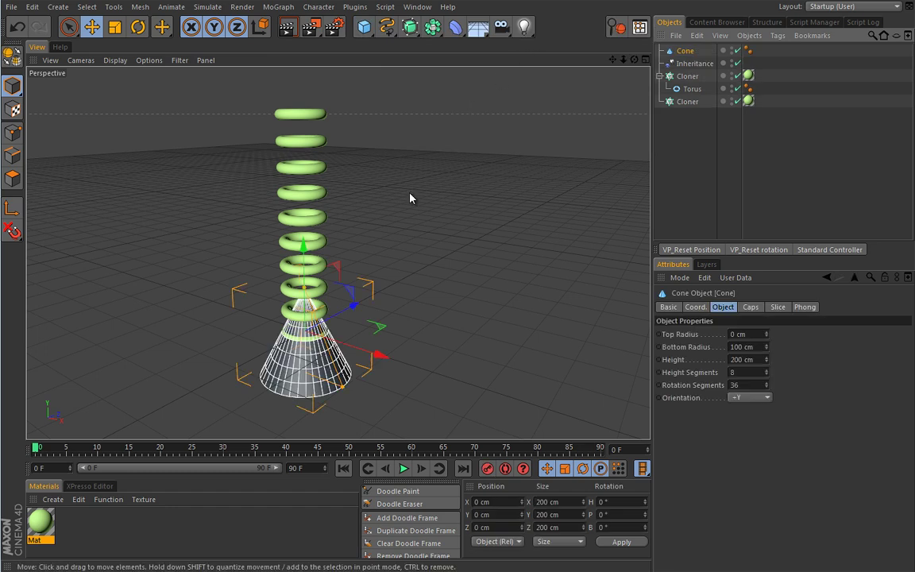
key(t)
drag(447, 237, 186, 363)
drag(684, 51, 688, 106)
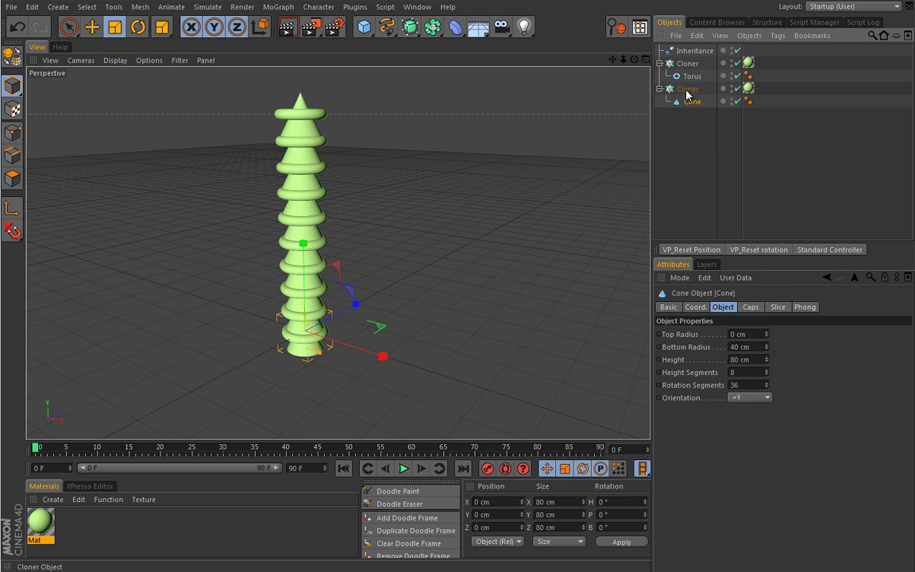
Rename the cone cloner 'Cones' and the torus cloner 'Toruses'
double_click(687, 89)
text(Con)
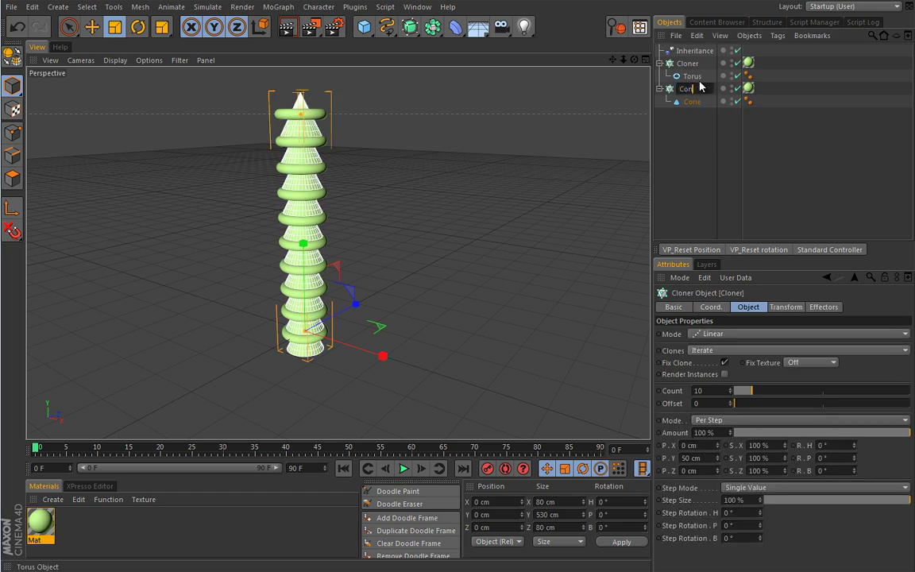
text(es)
key(shift+Tab)
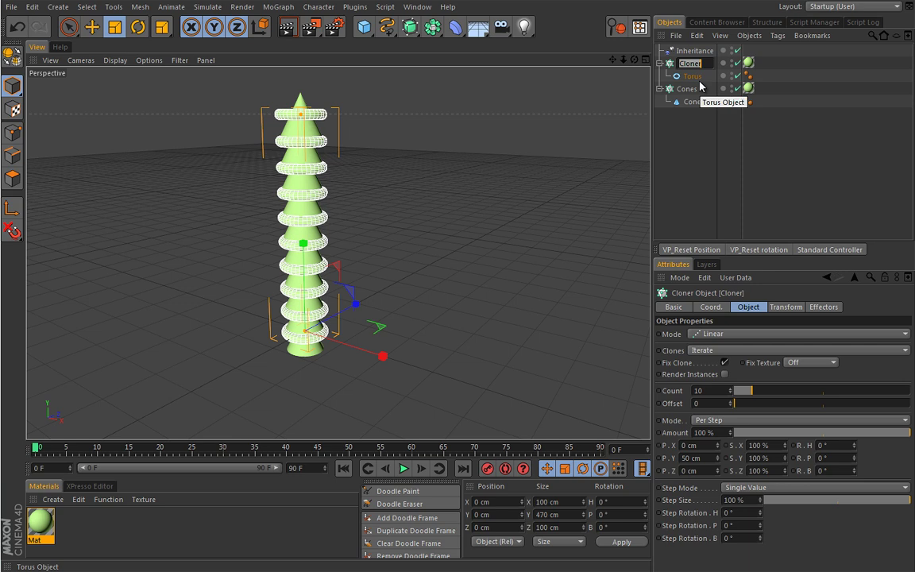
text(Toruses)
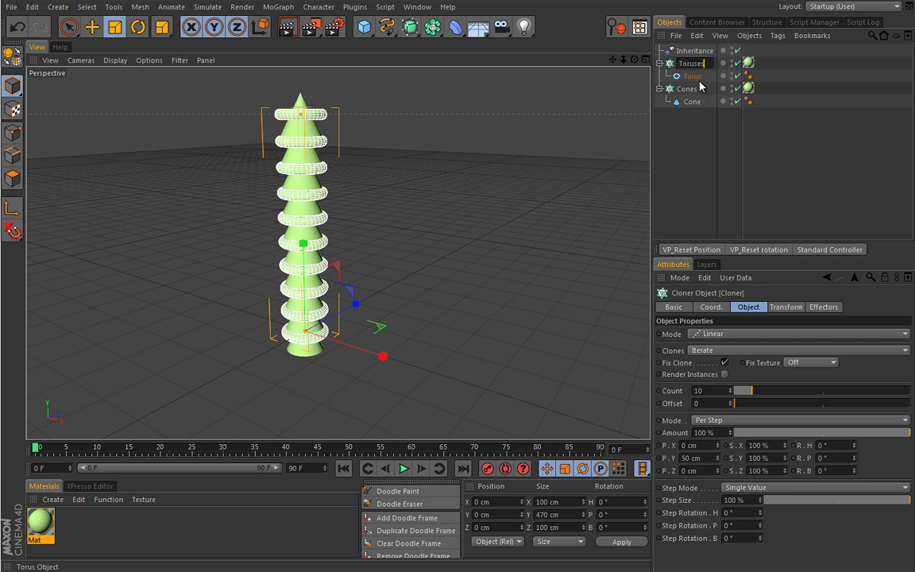
key(Return)
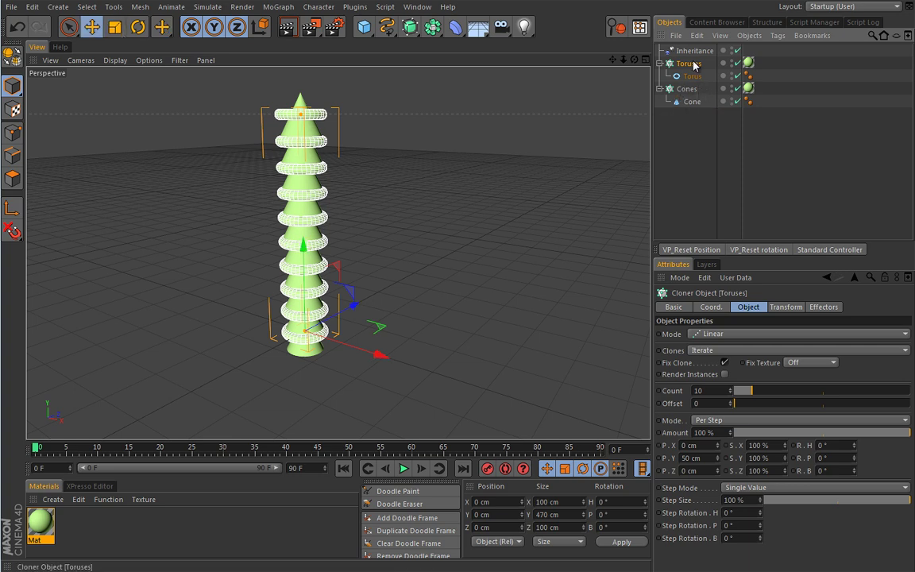
Move the Cones stack about 335 cm to the right of the torus stack
click(683, 89)
drag(375, 353, 542, 411)
alt+drag(333, 350, 380, 286)
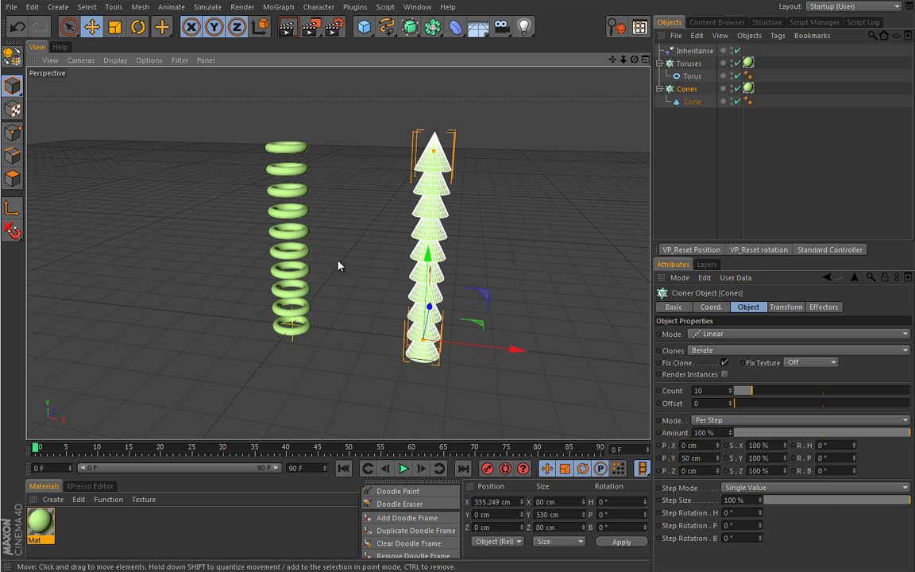
click(688, 63)
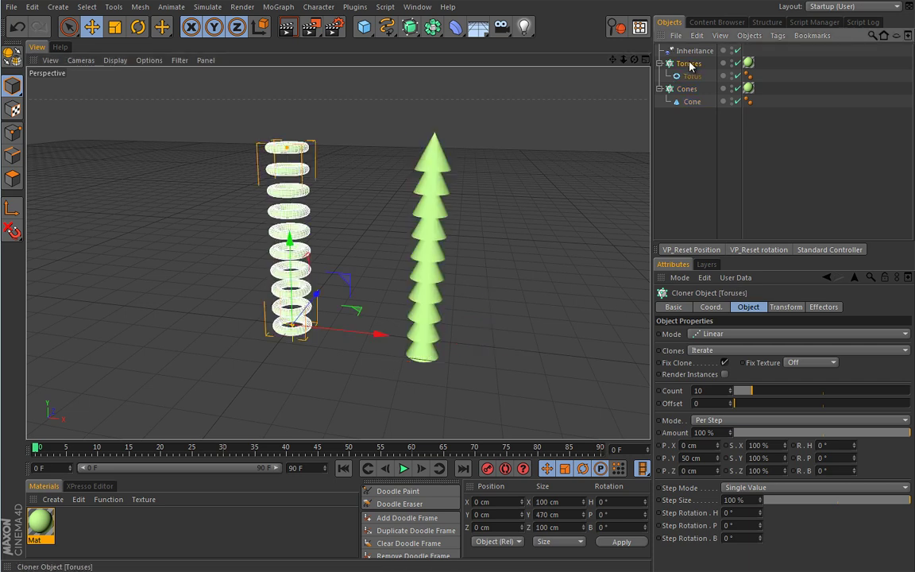
click(822, 308)
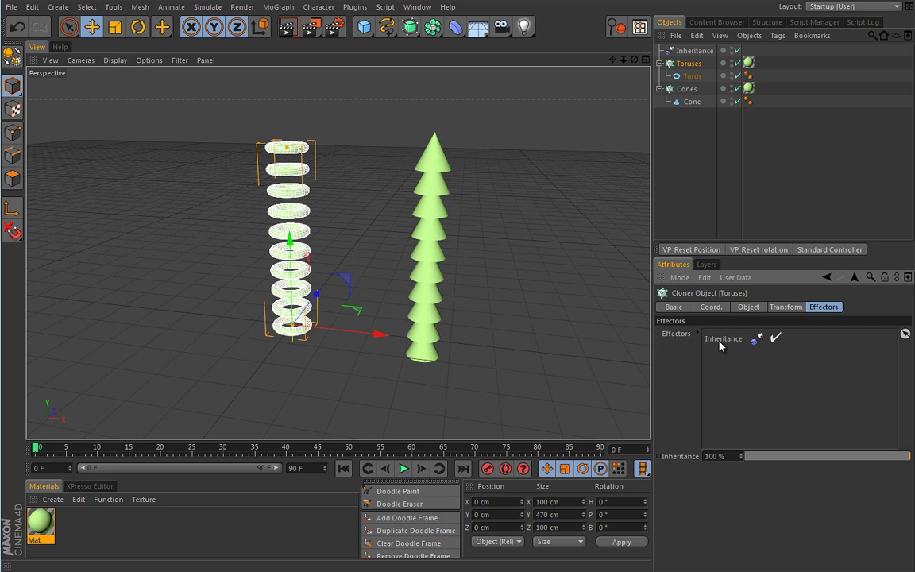
Set the Inheritance effector to Direct mode with Cones as its source object at 100% strength
click(694, 51)
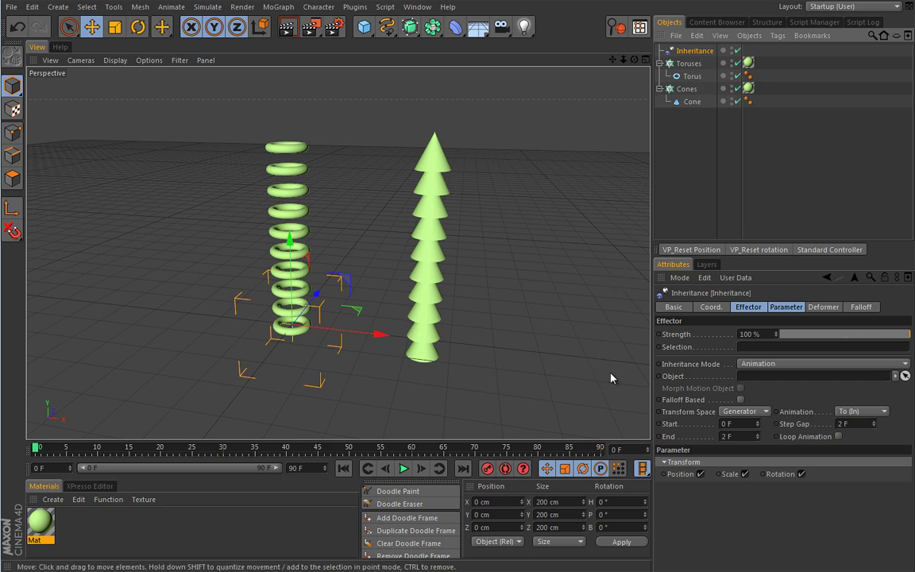
click(757, 366)
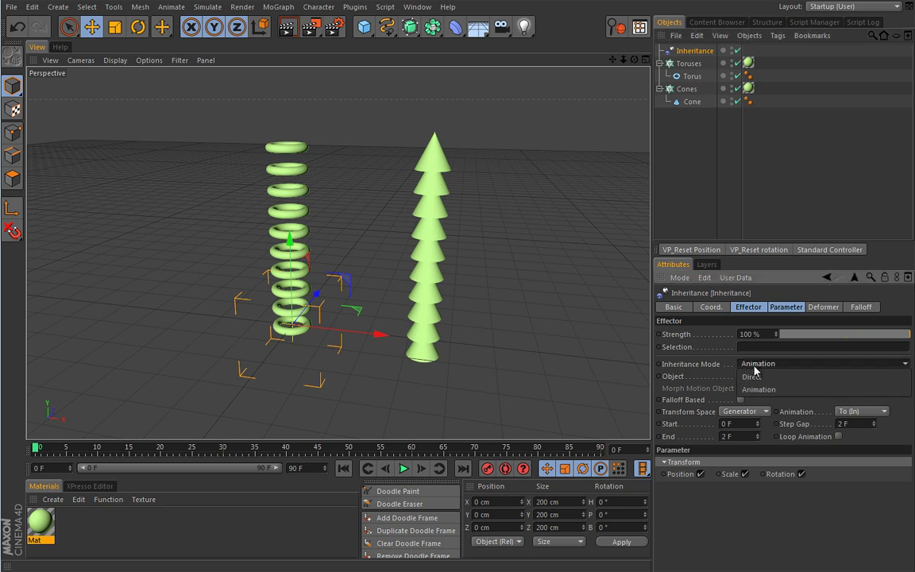
click(752, 377)
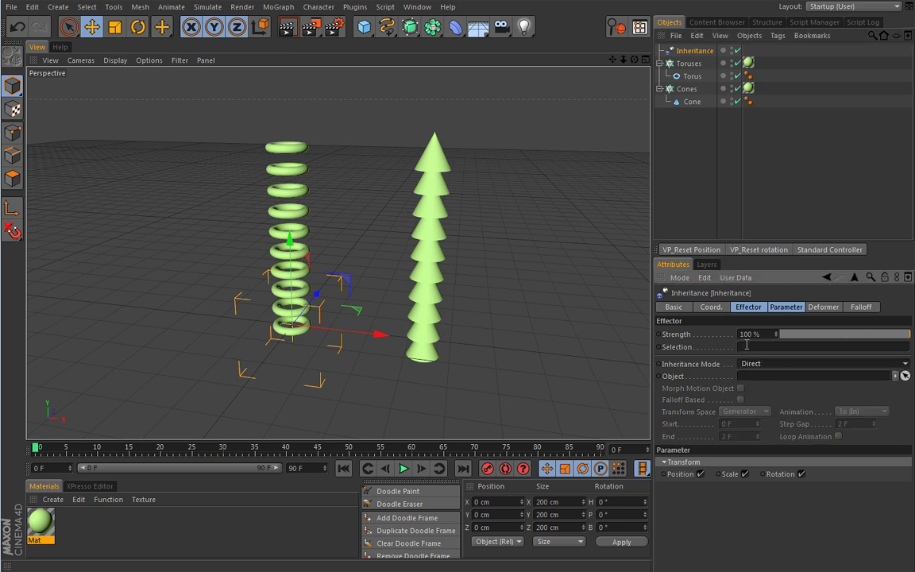
drag(689, 91, 756, 381)
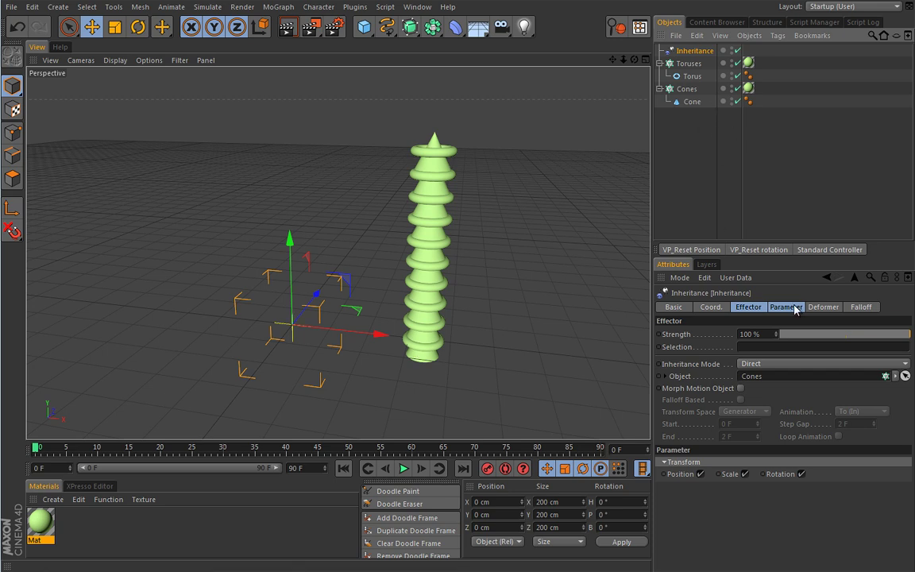
mouse_move(905, 337)
mouse_down()
mouse_move(787, 334)
mouse_move(910, 335)
mouse_up()
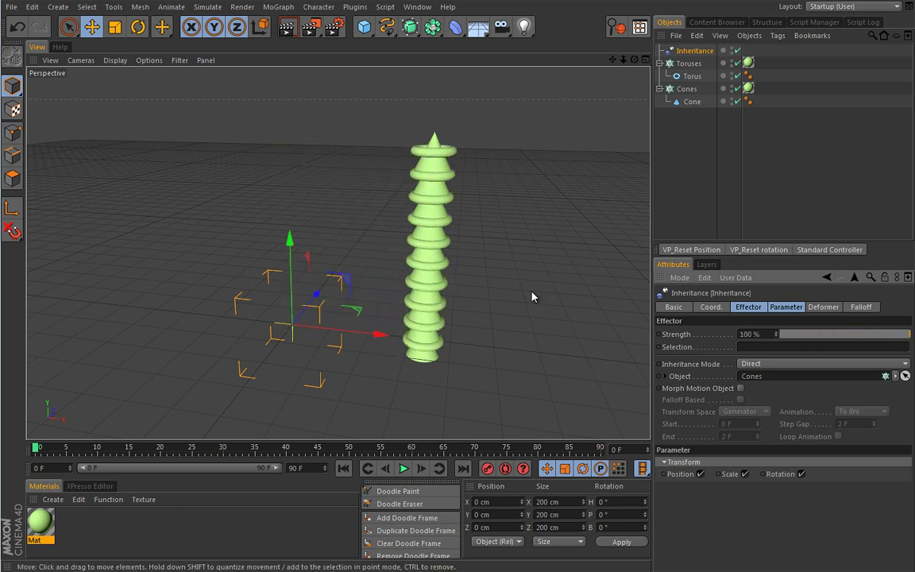
click(687, 88)
Add a Time effector to the cones and play the animation
click(277, 7)
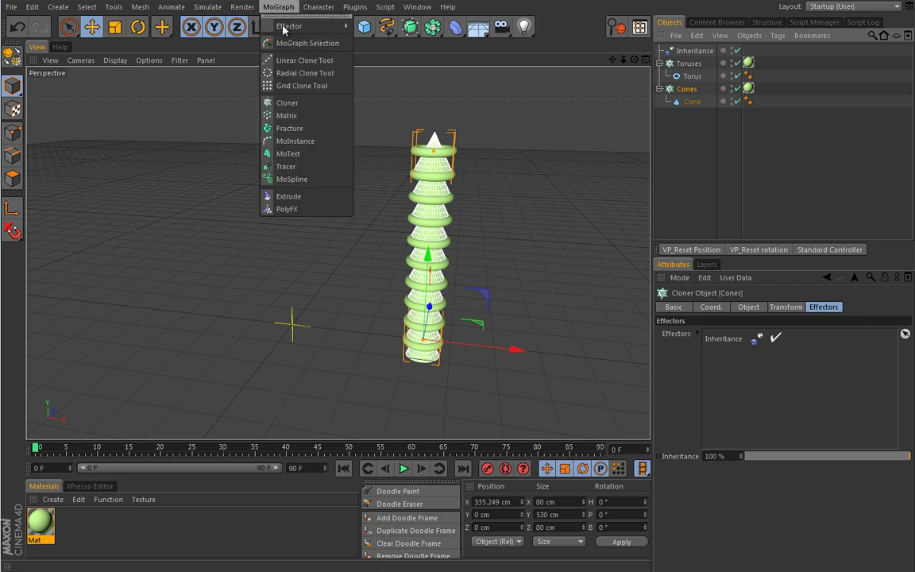
mouse_move(294, 25)
click(369, 200)
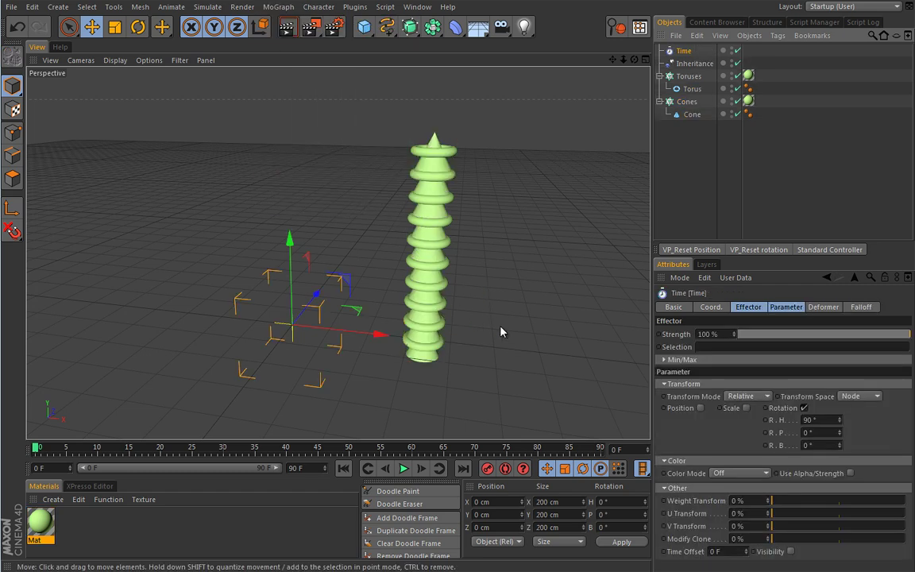
click(403, 469)
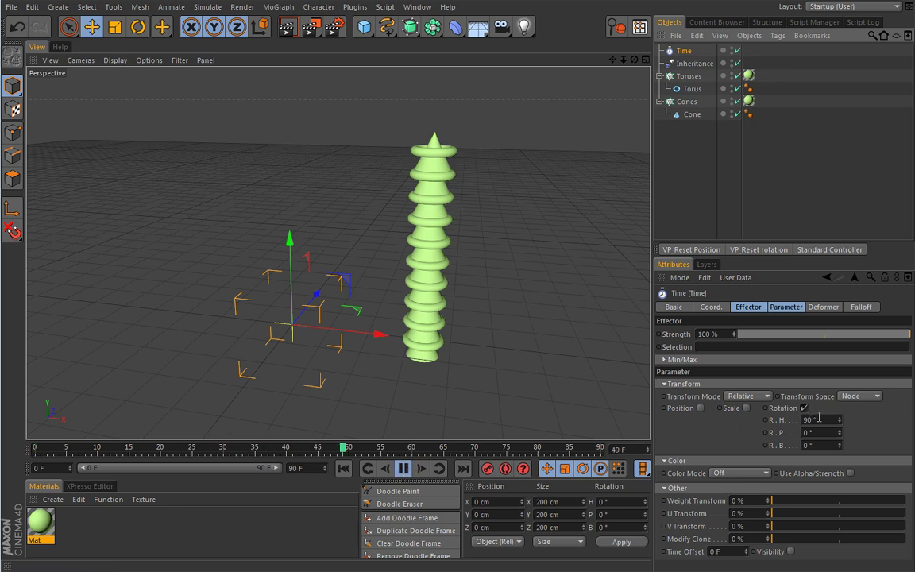
Give the Time effector a 90° bank rotation, then stop and rewind to frame 0
click(819, 445)
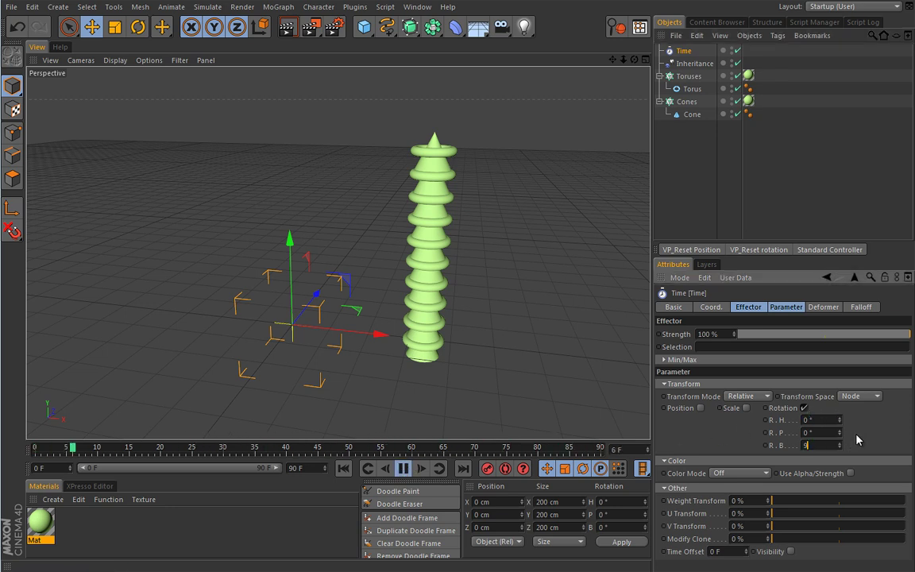
text(90)
key(Return)
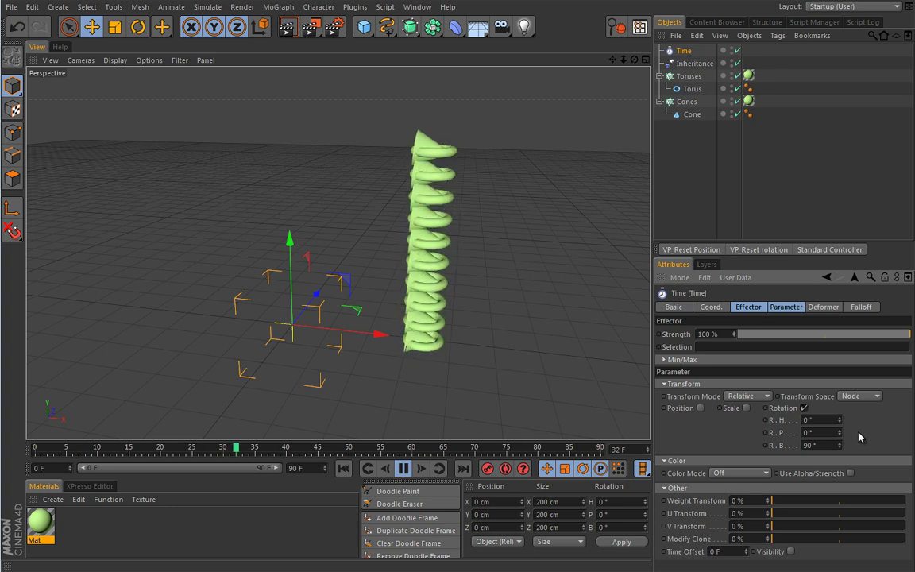
click(403, 468)
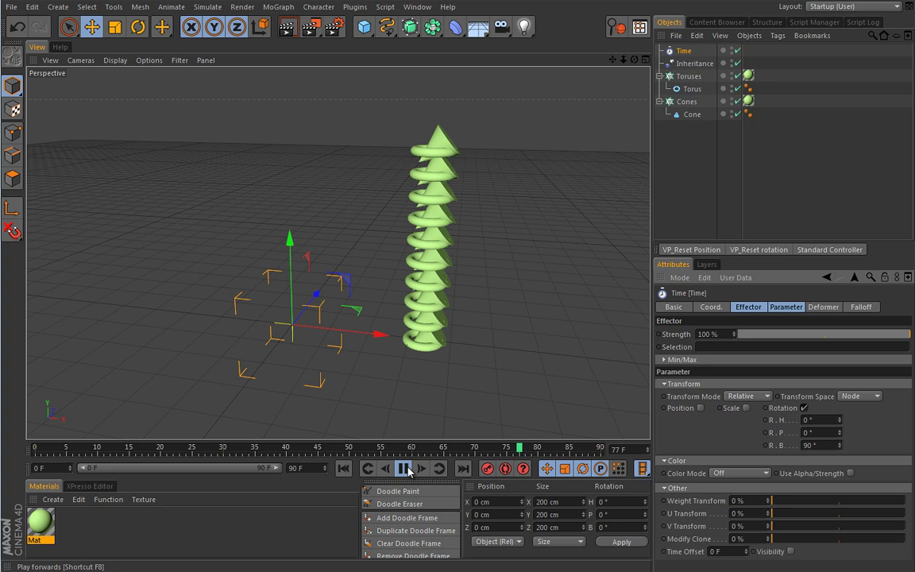
click(343, 468)
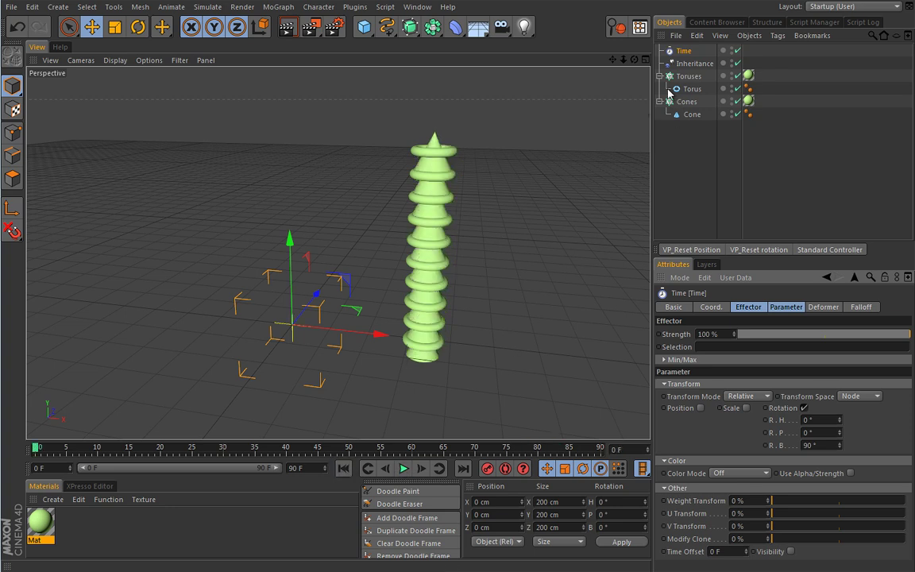
click(688, 75)
click(688, 64)
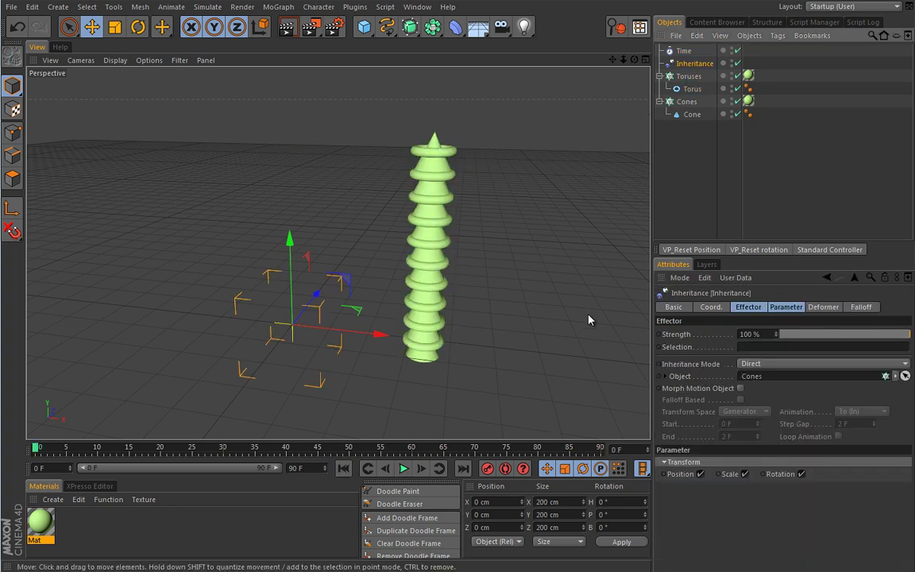
Enable Morph Motion Object in the Inheritance effector and stop it inheriting Position
click(403, 468)
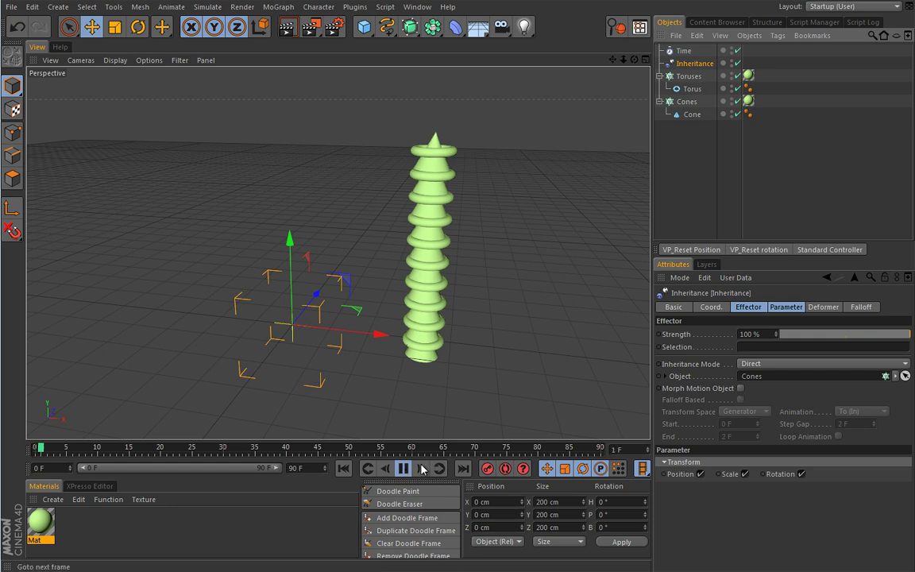
click(741, 388)
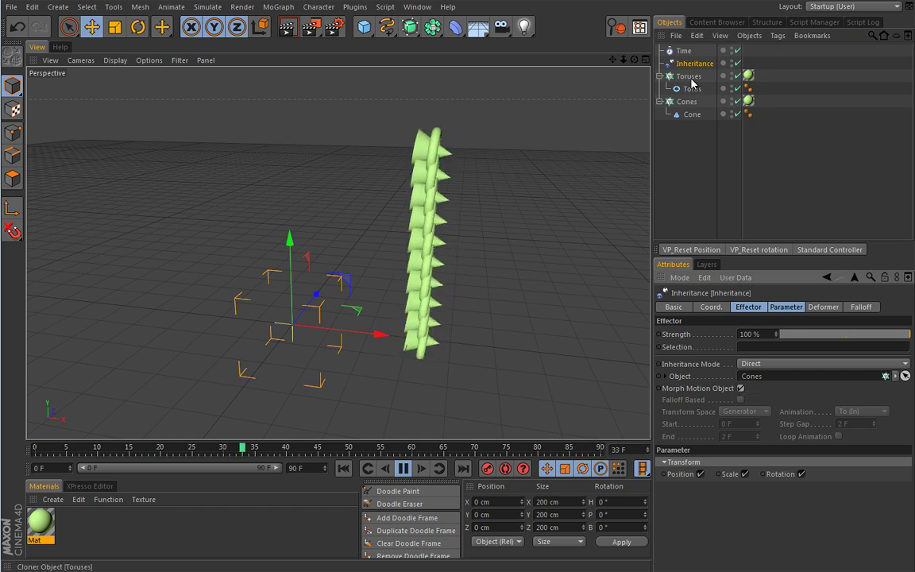
click(688, 77)
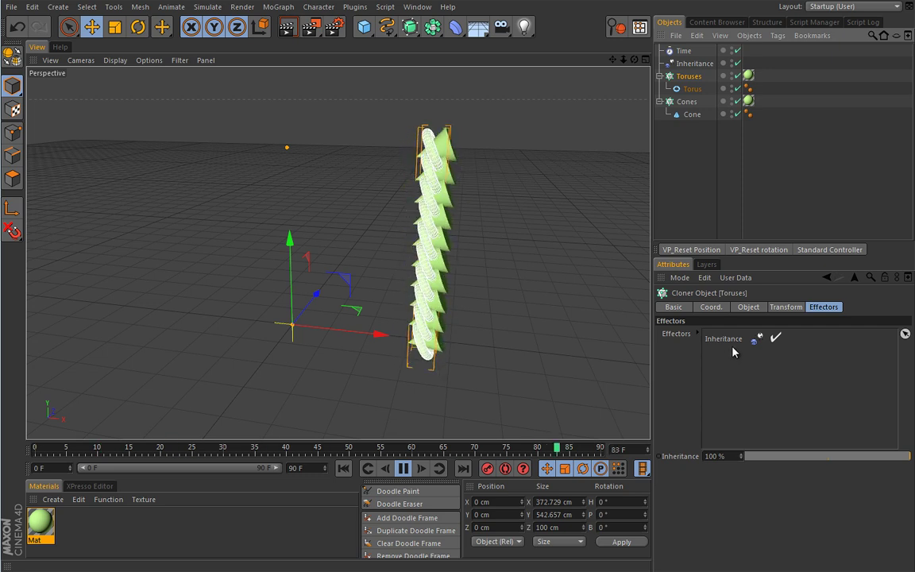
click(695, 62)
click(700, 473)
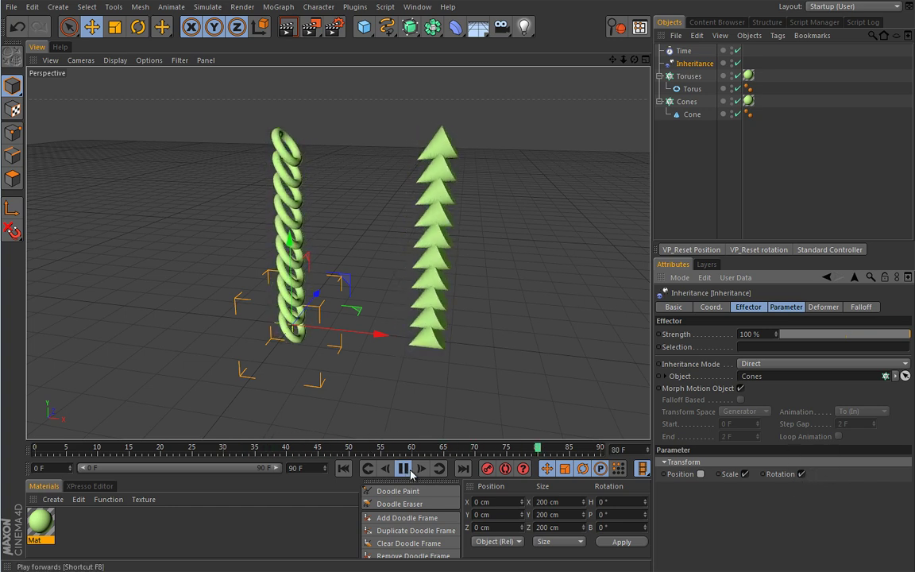
key(F7)
key(shift+f)
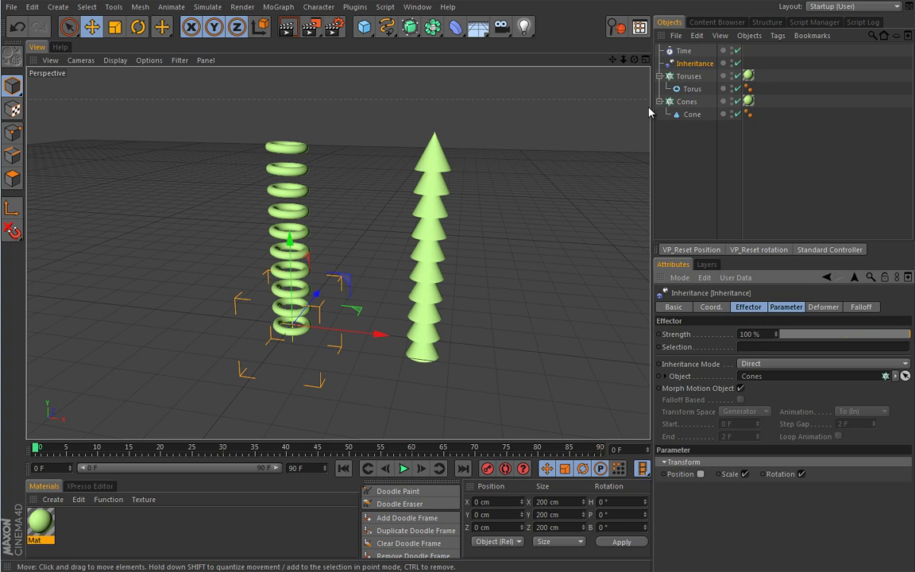
Delete the Toruses cloner, the Time effector and the Inheritance effector
click(689, 77)
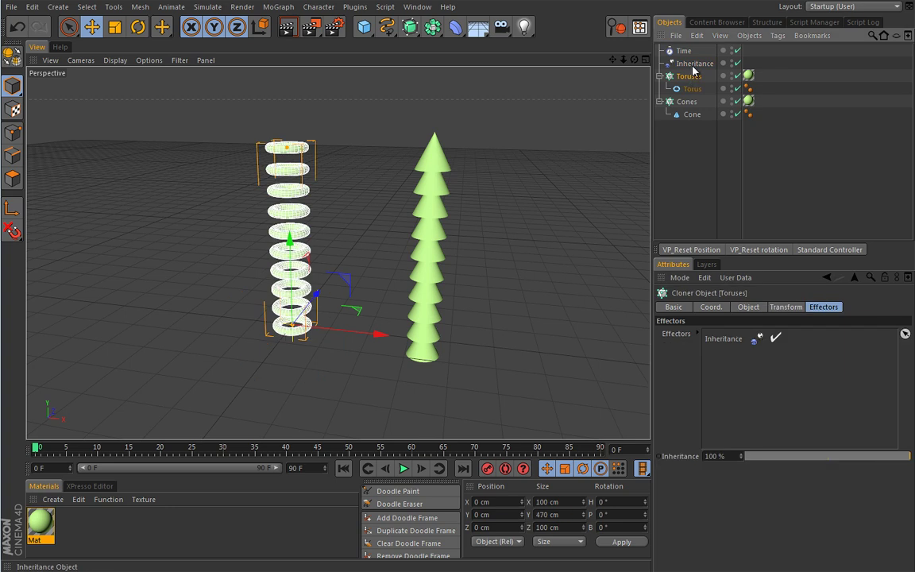
key(Delete)
click(689, 52)
key(Delete)
click(689, 52)
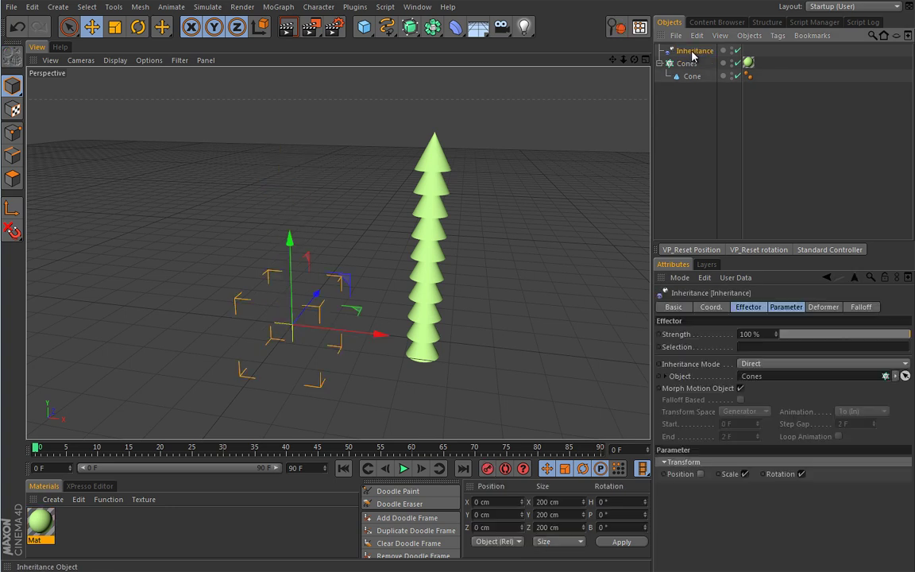
key(Delete)
Shrink the cone, disable the Cones cloner, and add a 200 cm Cube
click(692, 64)
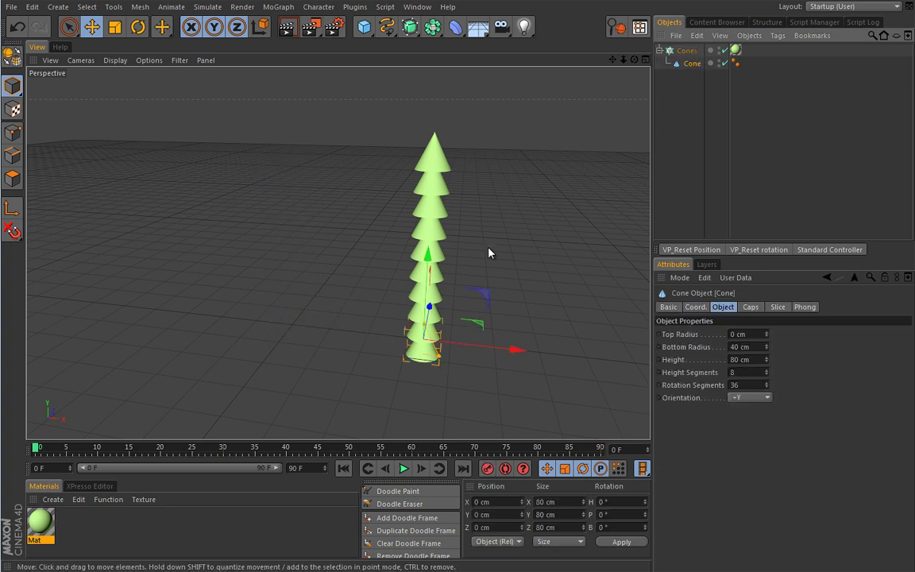
key(t)
drag(507, 239, 275, 339)
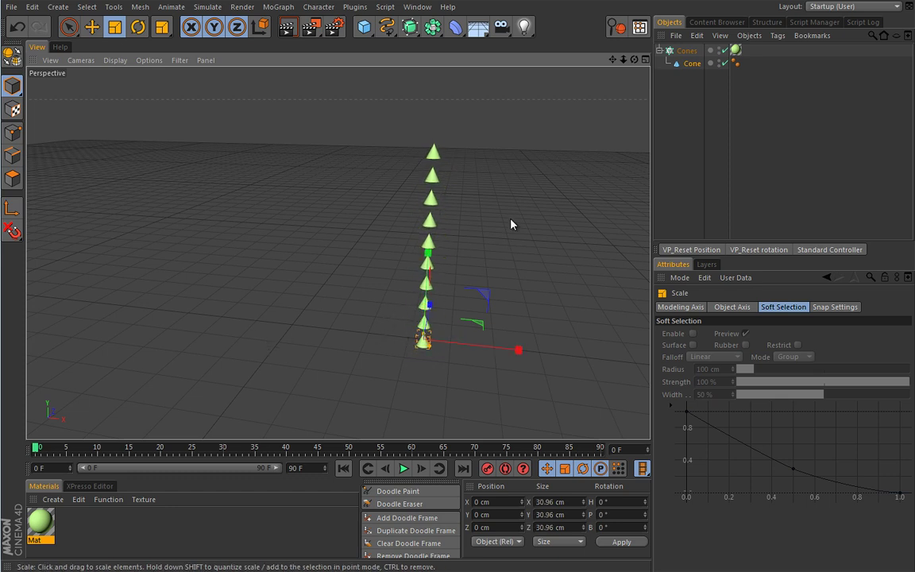
click(725, 50)
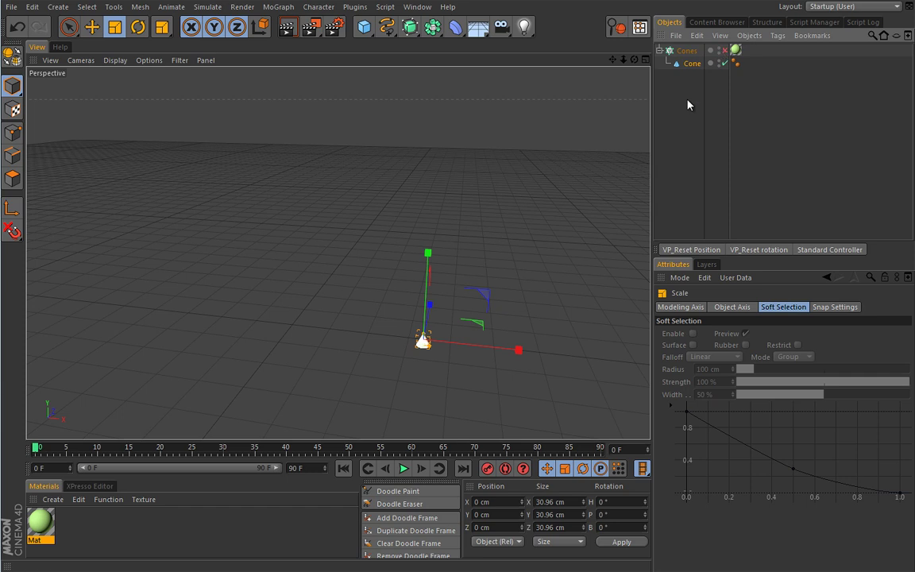
click(690, 96)
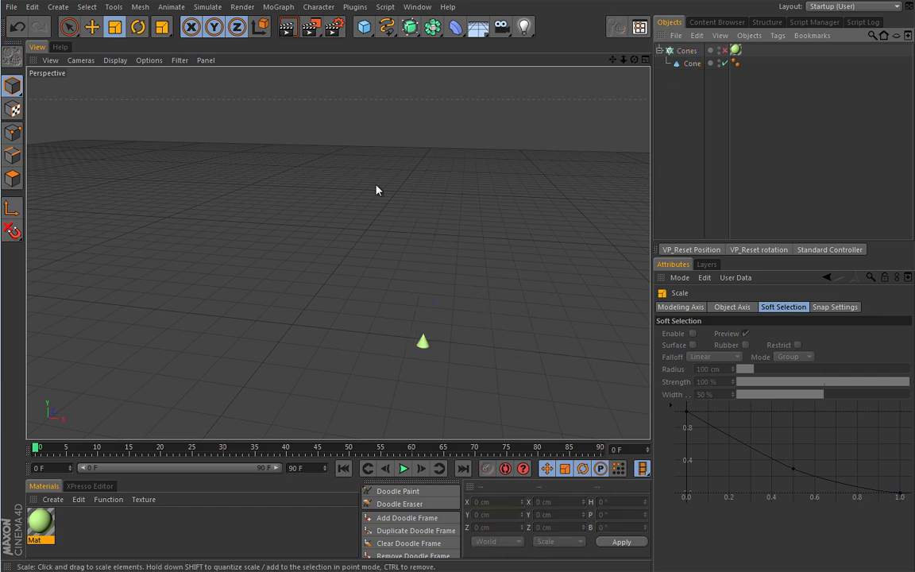
drag(364, 27, 464, 45)
Move the cube left to X -263.559 cm and give it 3×3×3 segments
key(e)
drag(378, 327, 286, 340)
click(685, 50)
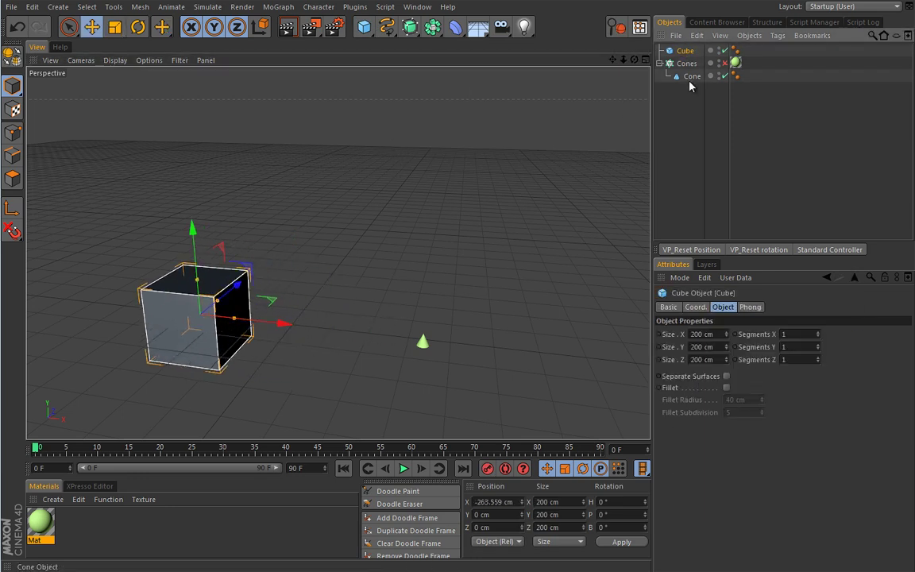
click(818, 332)
click(817, 345)
click(817, 358)
click(819, 332)
click(818, 345)
click(818, 358)
Add a Sphere and move it to the right
alt+middle_drag(355, 235, 380, 198)
click(363, 30)
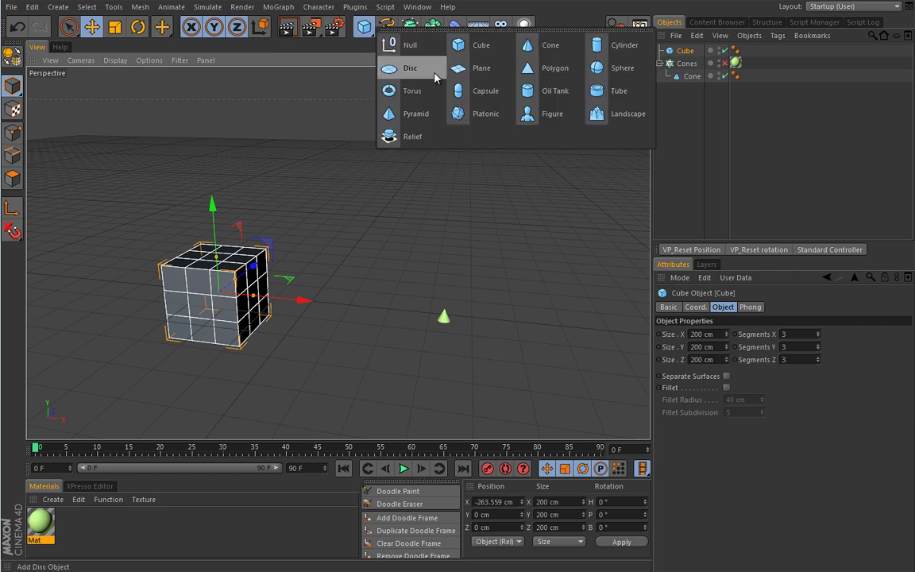
click(602, 68)
drag(400, 310, 426, 328)
Switch the viewport to Gouraud Shading (Lines) with the Cones cloner selected
click(667, 76)
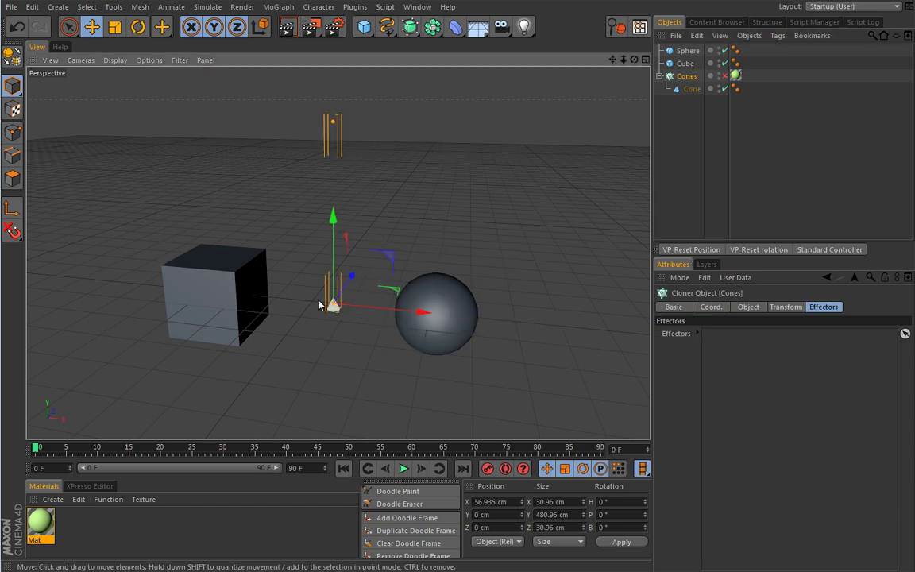
alt+drag(333, 351, 321, 341)
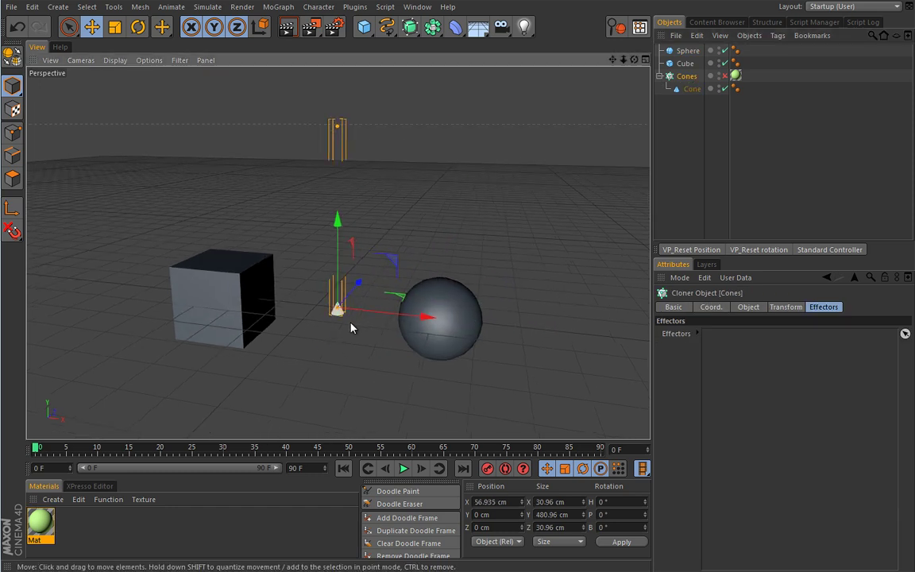
click(115, 60)
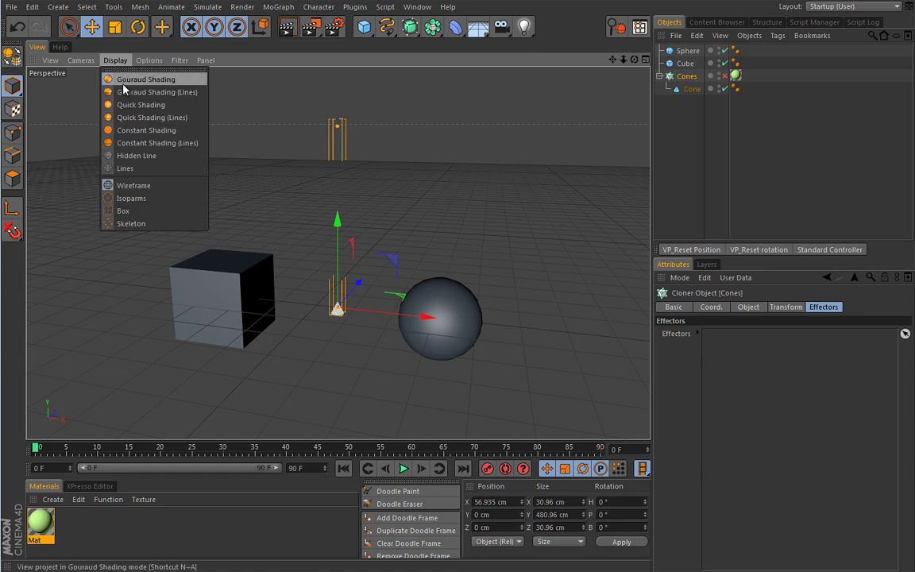
click(127, 91)
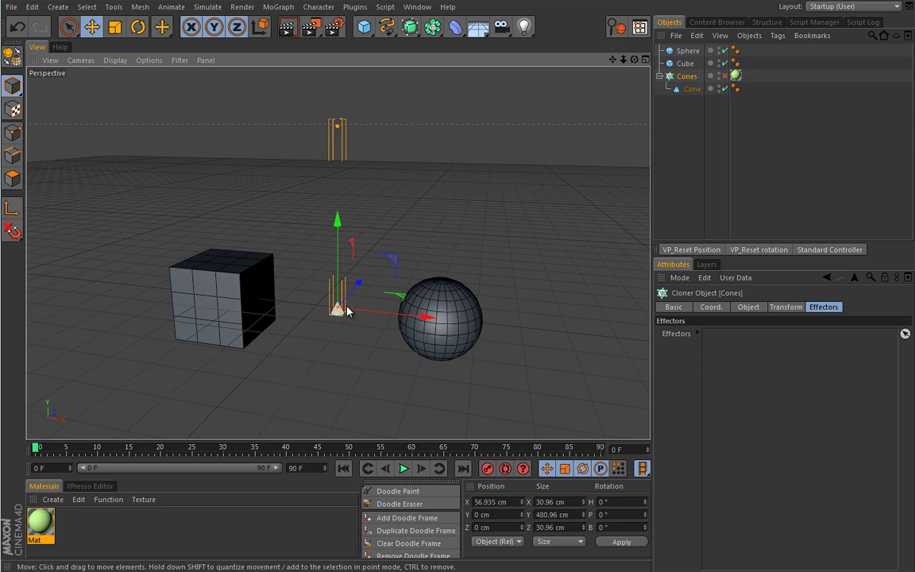
Enable the Cones cloner in Object mode with Fix Clone, using the Sphere as its object
click(725, 75)
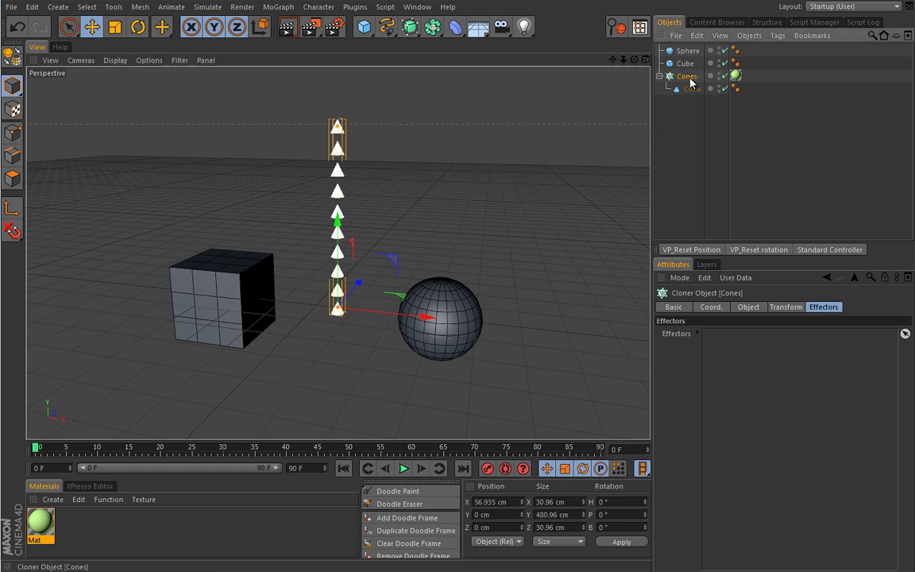
click(747, 307)
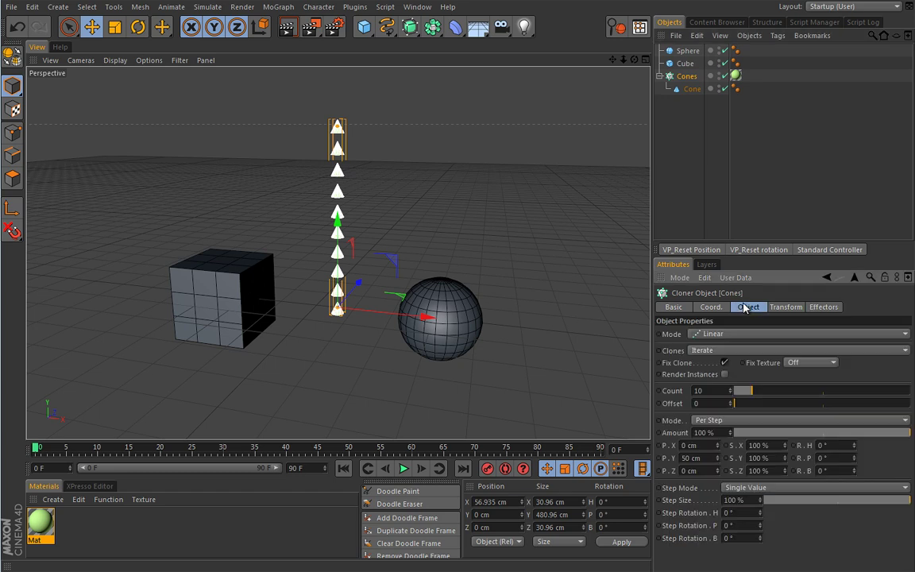
click(711, 334)
click(724, 348)
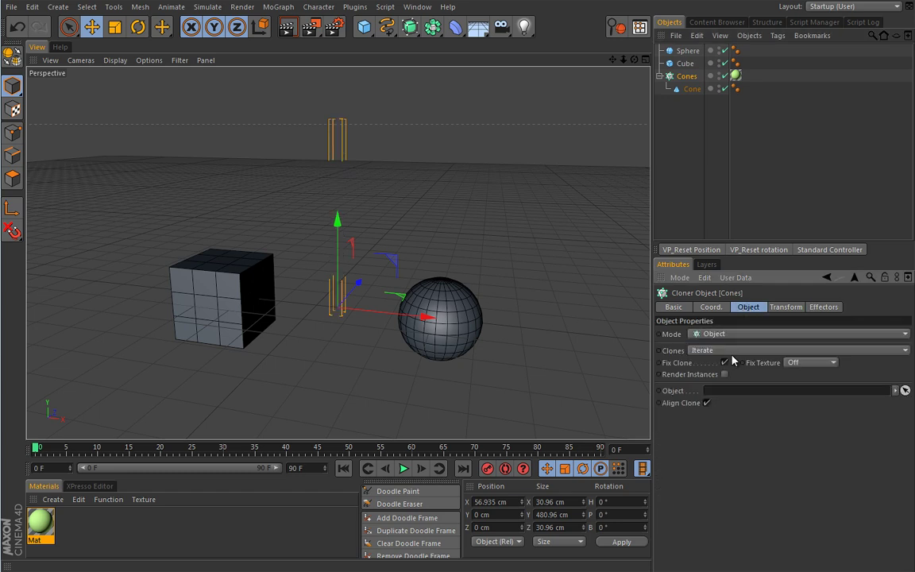
click(725, 363)
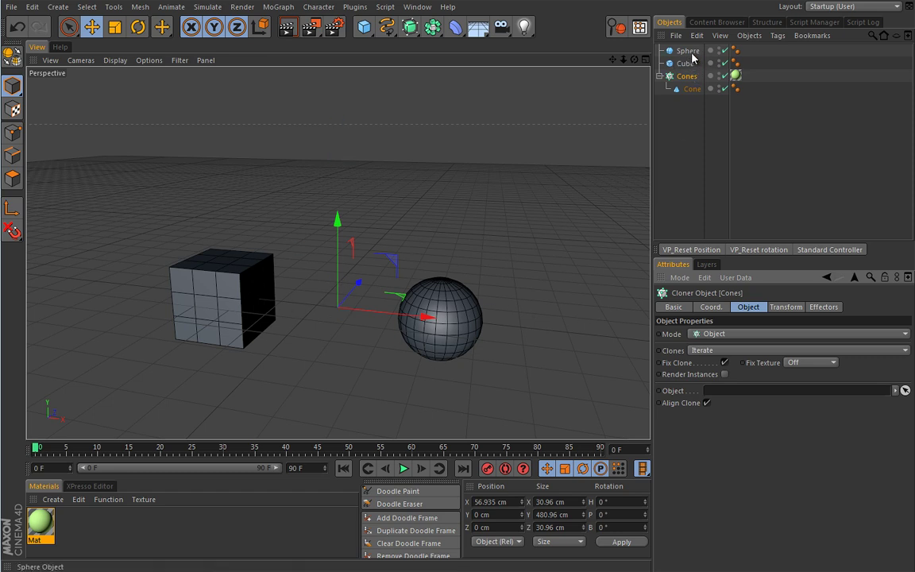
drag(687, 51, 719, 387)
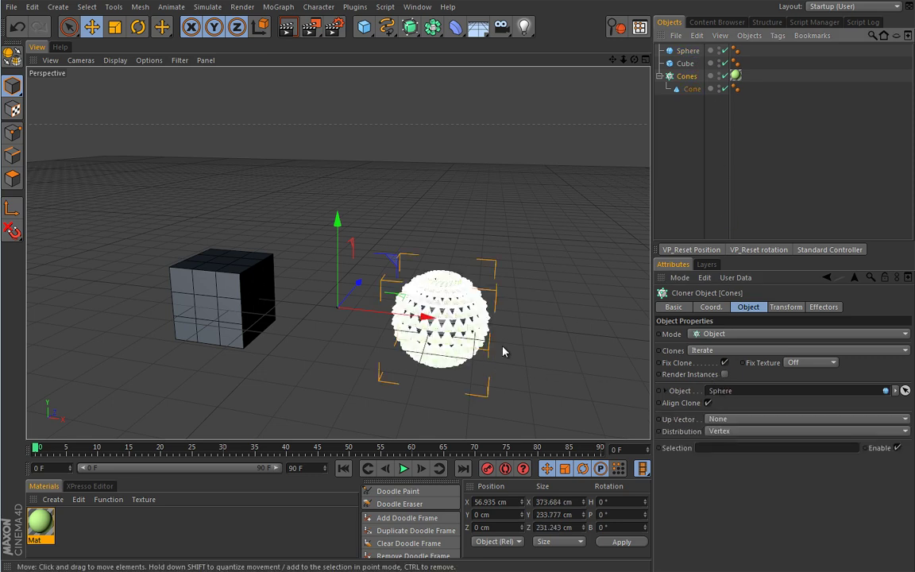
click(688, 171)
alt+drag(494, 327, 525, 270)
Shrink the cloned cone to about 15.79 cm so smaller cones cover the sphere
click(692, 88)
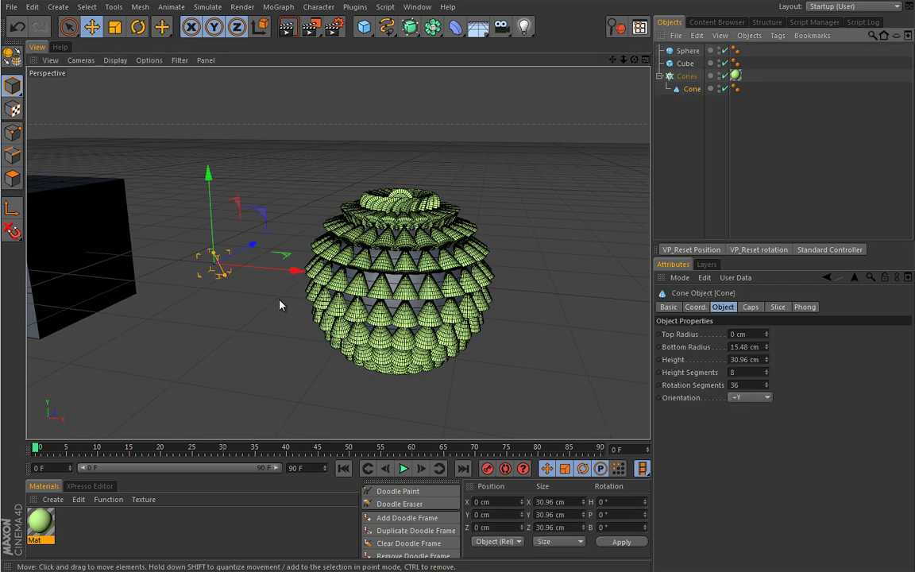
key(t)
drag(255, 328, 59, 414)
alt+drag(212, 355, 459, 300)
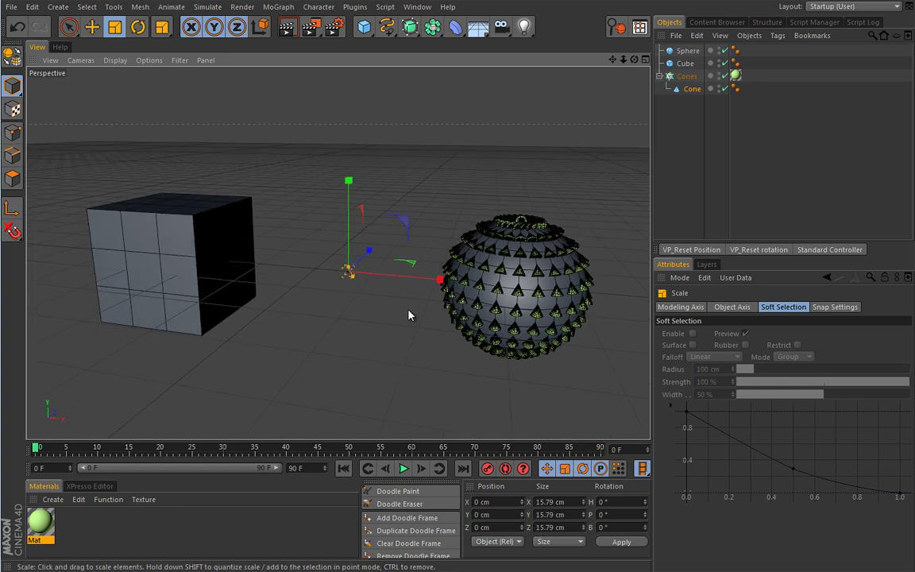
click(686, 75)
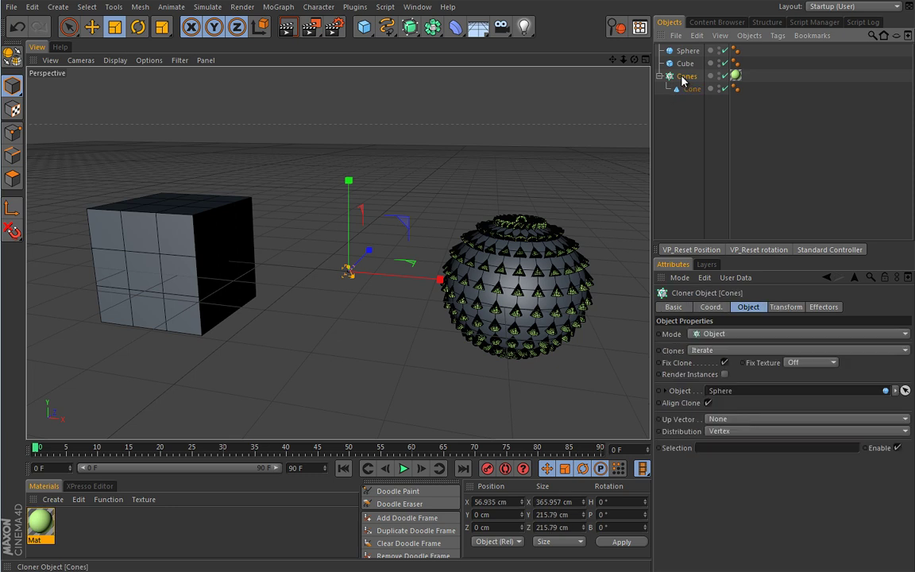
click(271, 7)
mouse_move(302, 26)
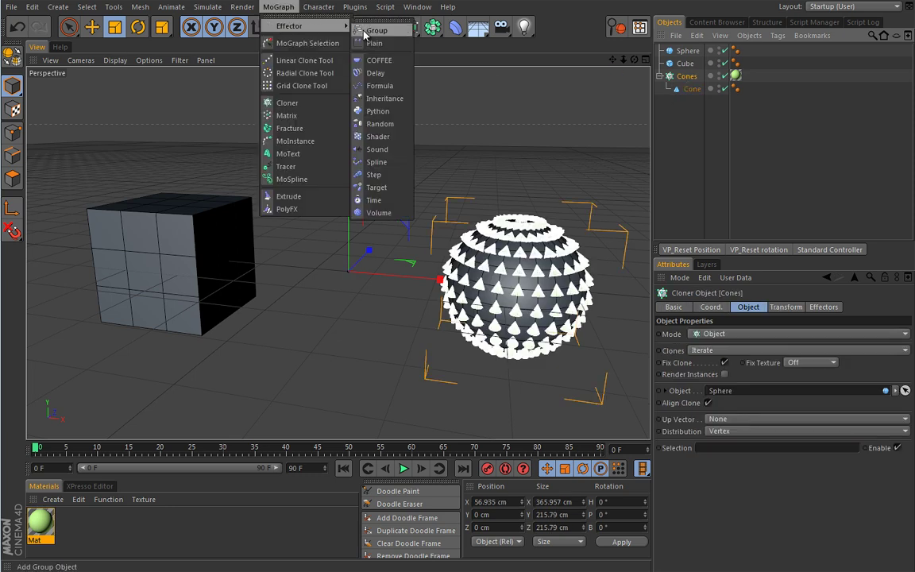
Add an Inheritance effector and a Matrix object to the scene
click(373, 98)
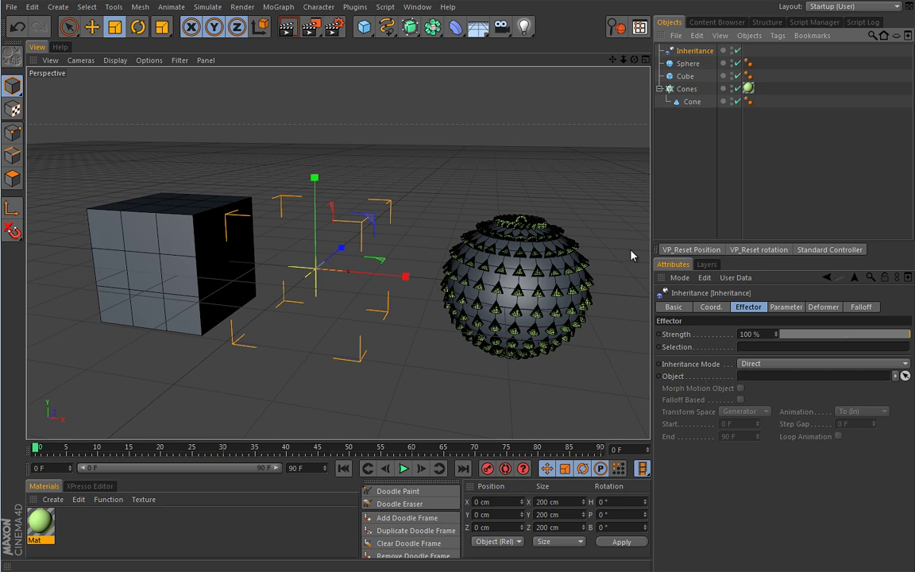
click(279, 6)
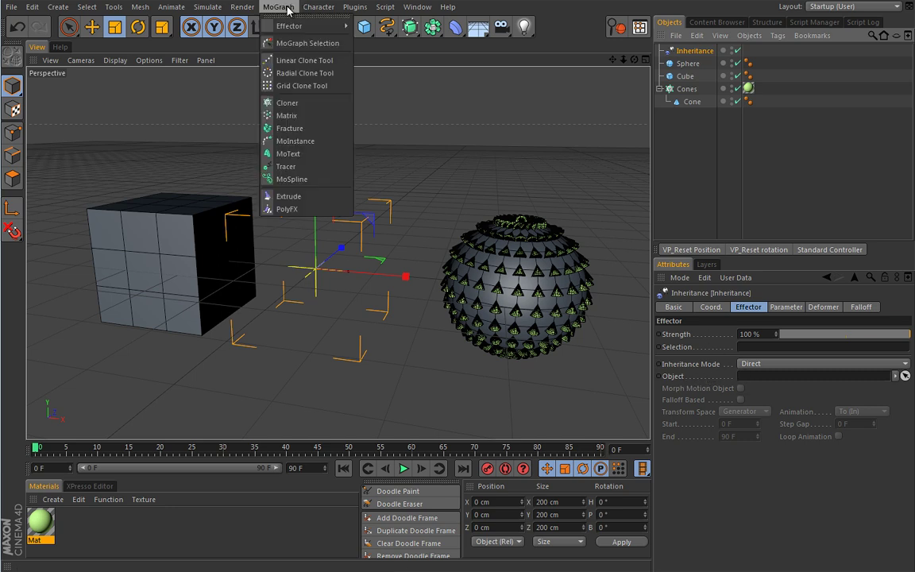
click(289, 117)
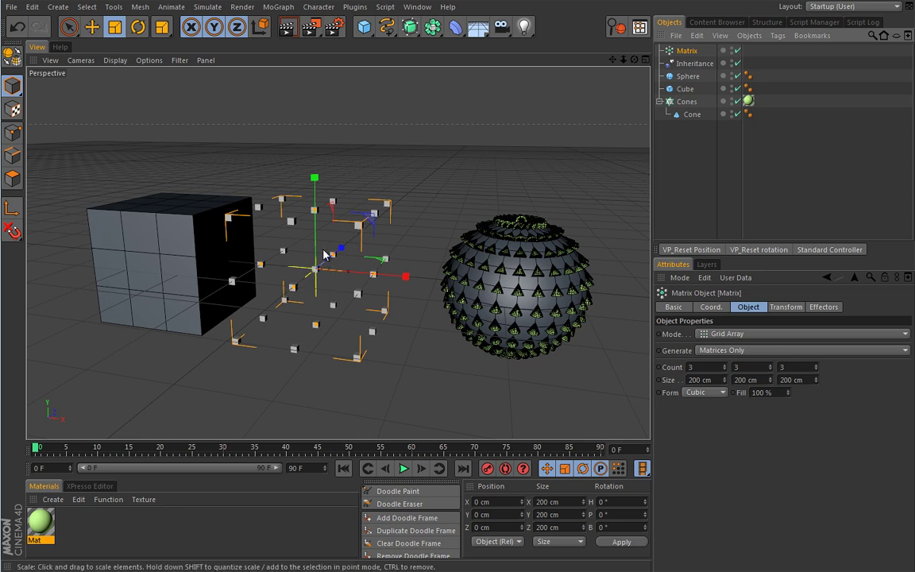
Delete the cube and move the Matrix grid to the left of the sphere
click(167, 259)
key(Delete)
key(e)
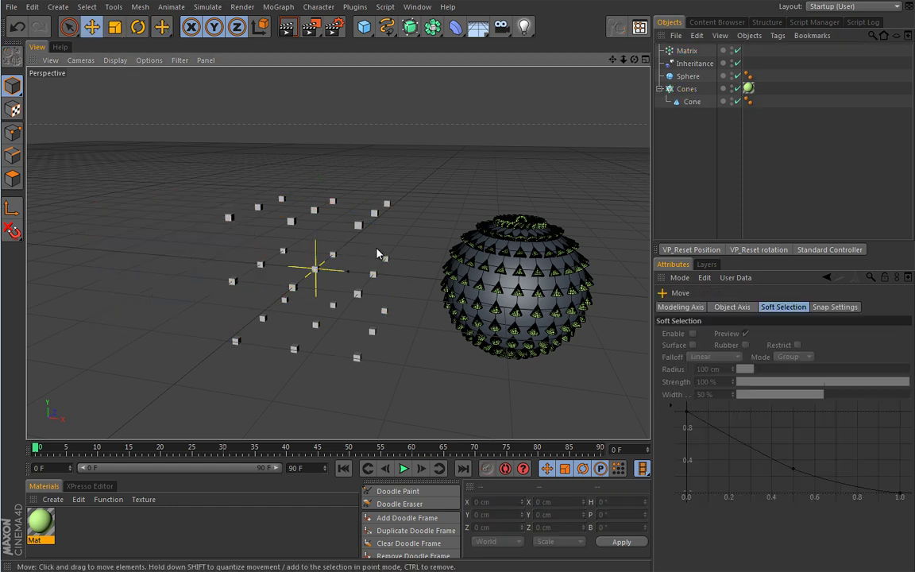
click(378, 254)
drag(399, 280, 267, 280)
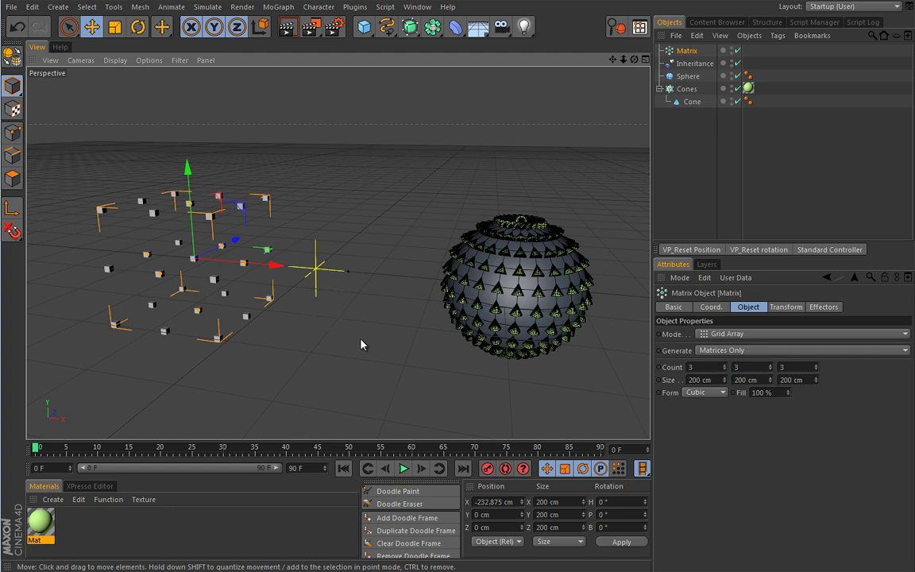
Link the Matrix into the Inheritance effector's Object field
click(694, 63)
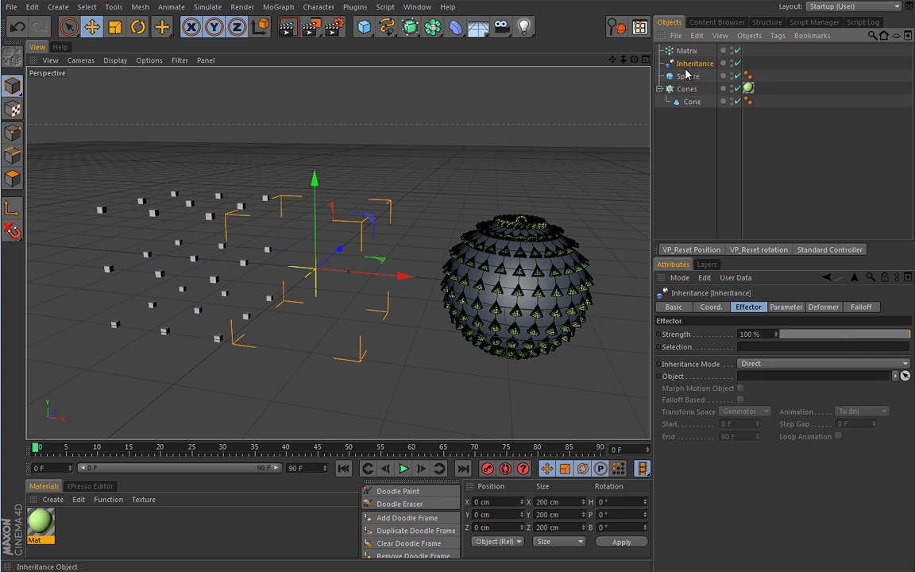
drag(687, 50, 577, 218)
drag(727, 381, 755, 378)
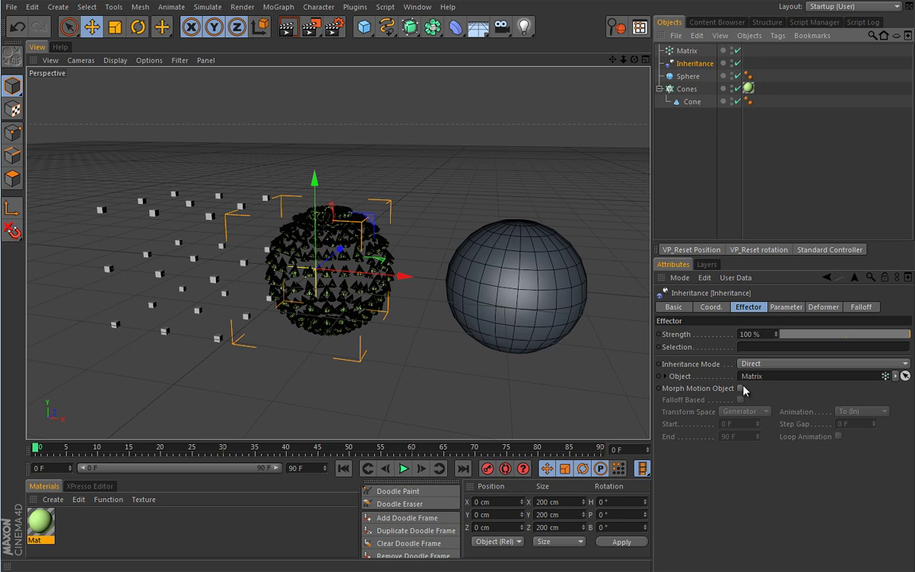
Turn on Morph Motion Object so cones land on the Matrix points, and hide the Matrix
click(740, 388)
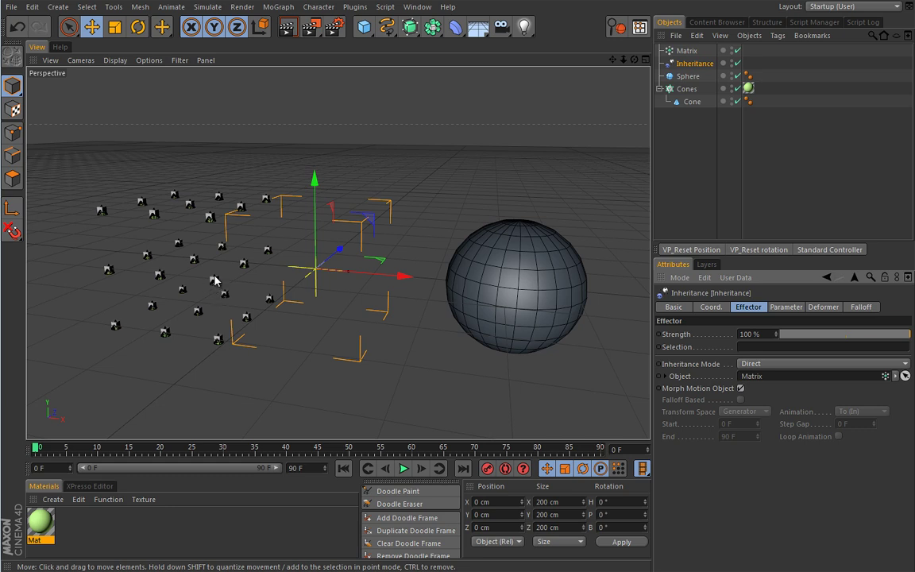
click(732, 50)
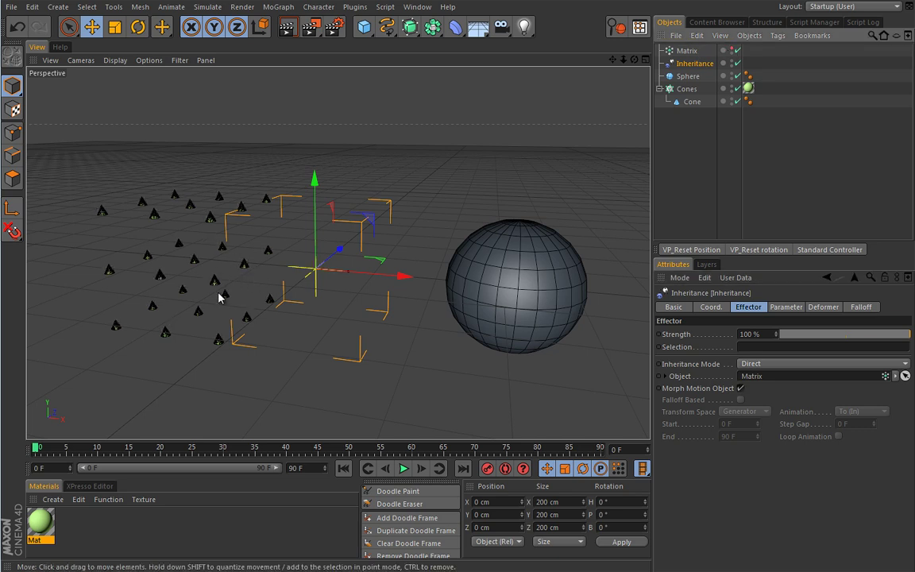
Switch the viewport to Gouraud shading and try Inheritance Strength at 0%, partway, then 100%
click(115, 60)
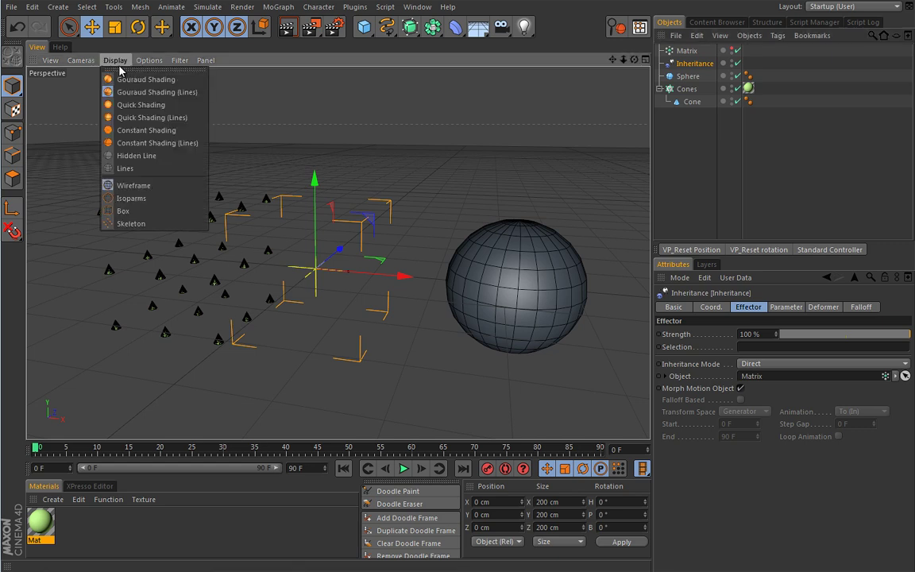
click(121, 79)
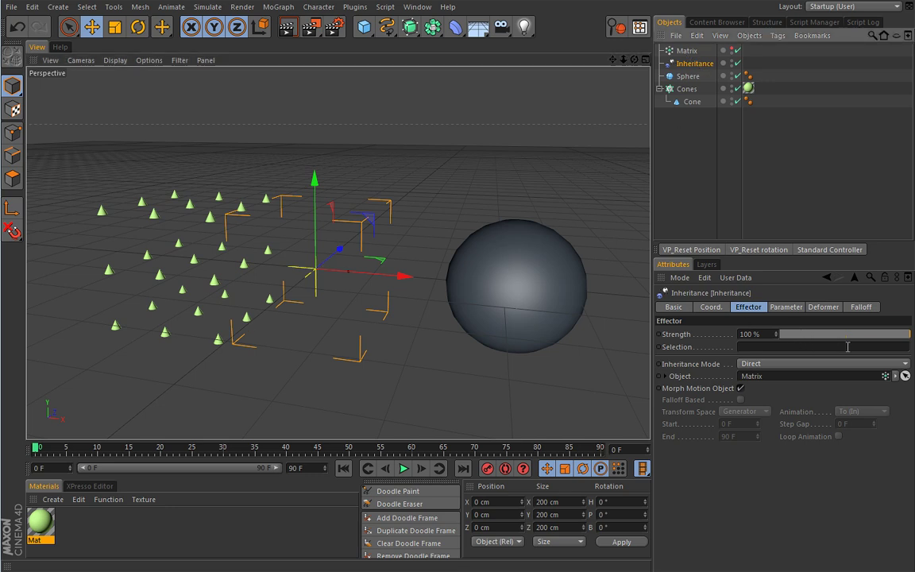
mouse_move(906, 337)
mouse_down()
mouse_move(769, 346)
mouse_move(913, 338)
mouse_up()
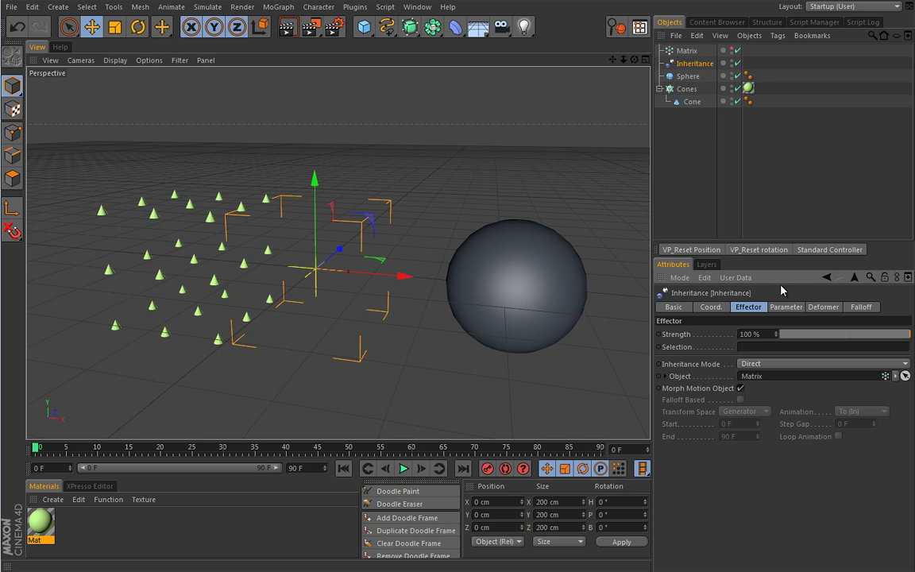
drag(907, 334, 780, 334)
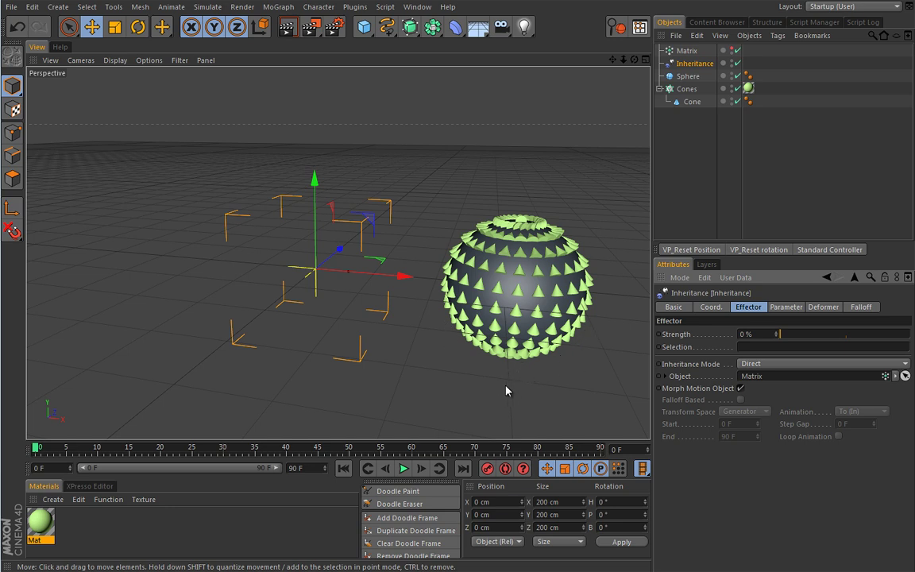
drag(781, 333, 911, 334)
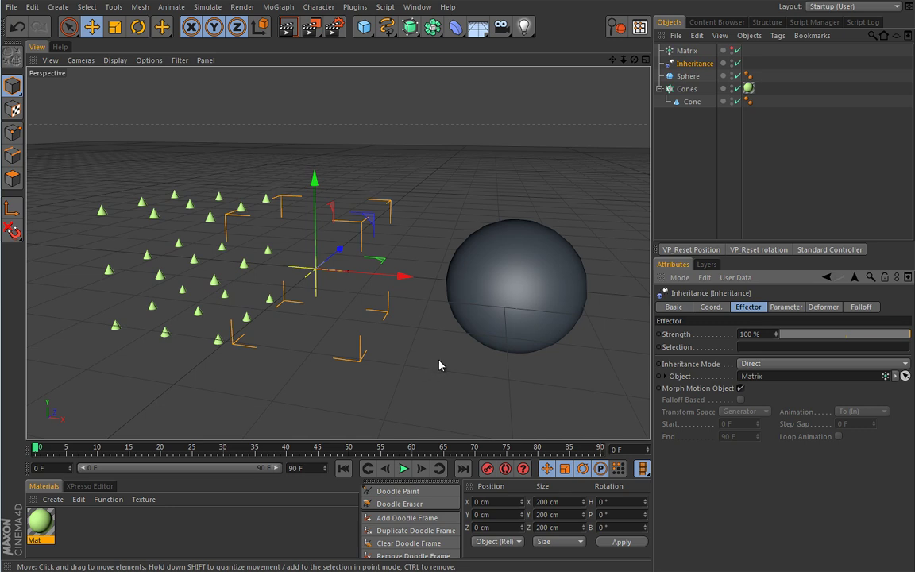
Add the Inheritance Strength slider to the HUD below the sphere and set it to always show
right_click(696, 337)
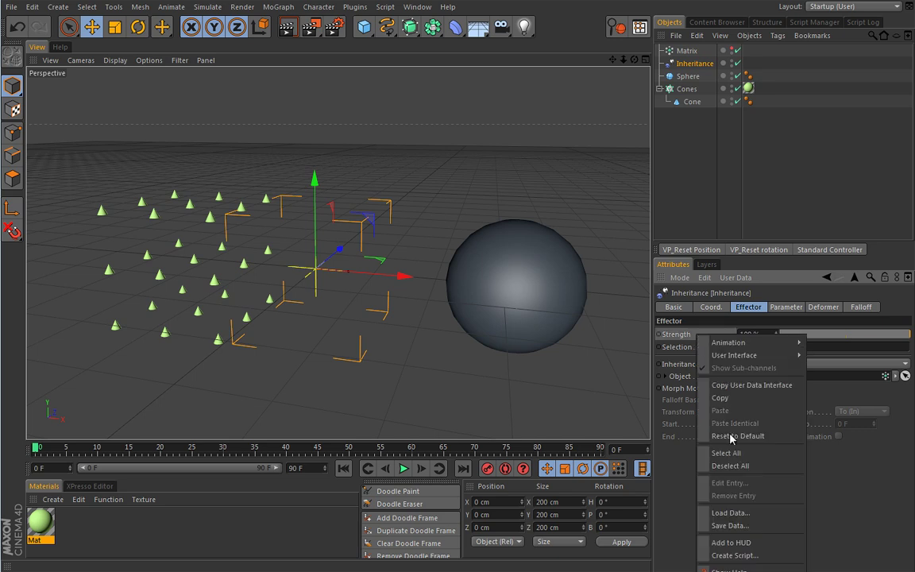
click(735, 543)
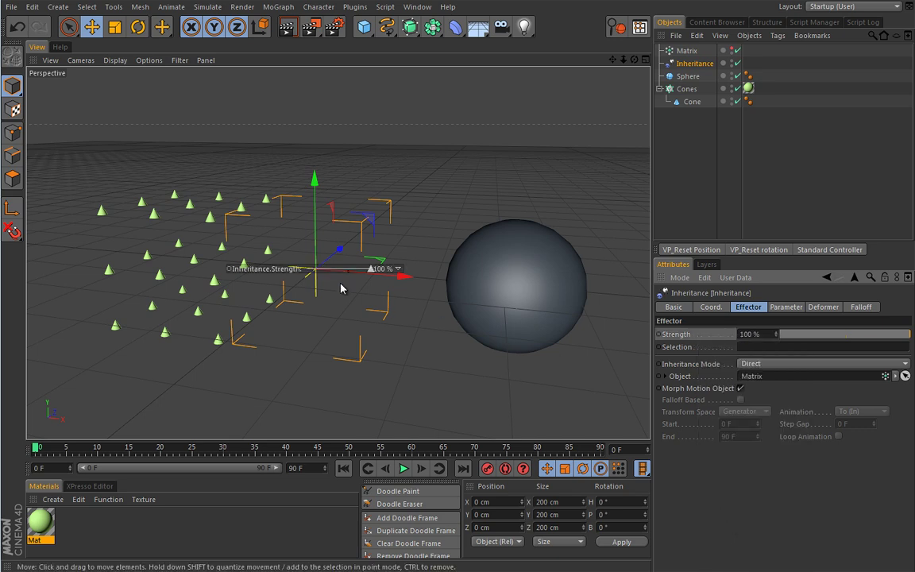
ctrl+drag(310, 269, 528, 406)
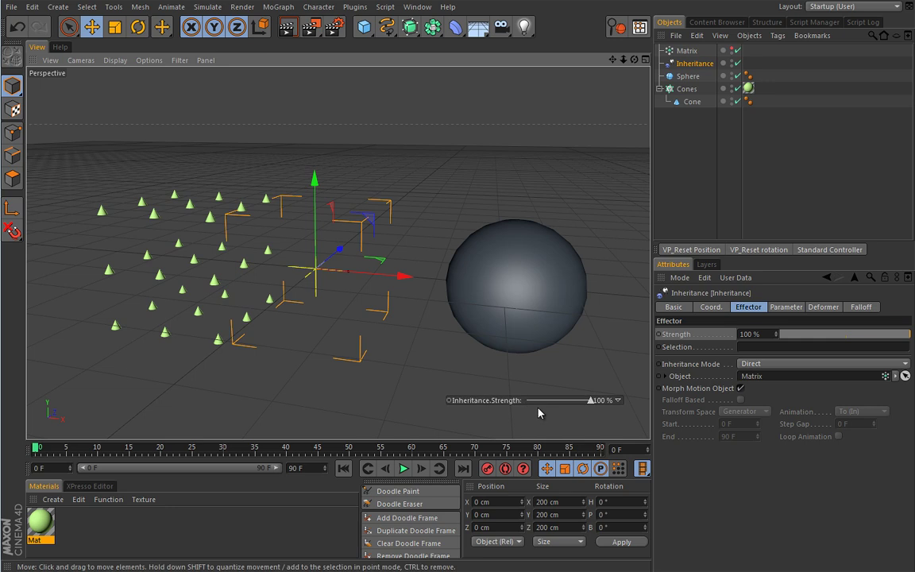
right_click(537, 402)
mouse_move(550, 408)
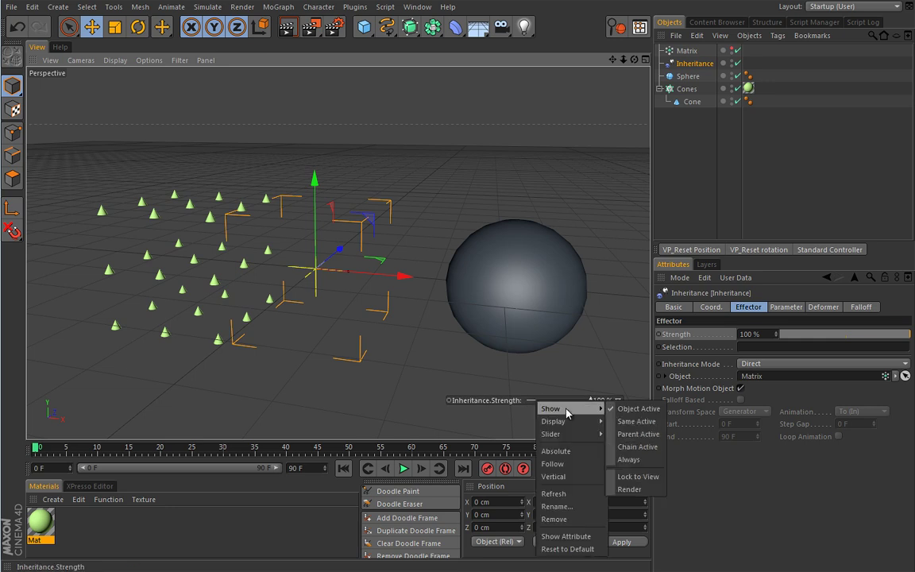
click(629, 460)
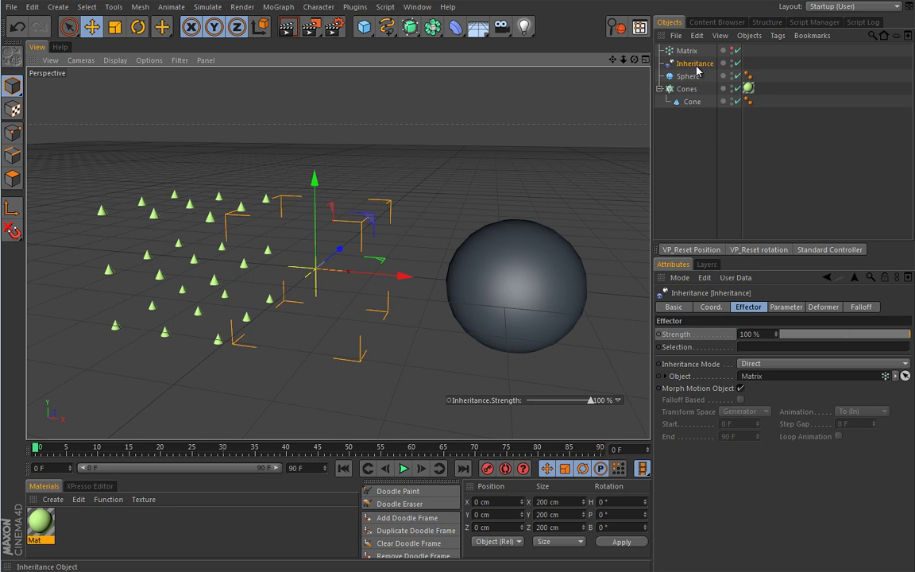
Deselect everything and test the HUD slider, lowering then returning strength to 100%
click(696, 139)
mouse_move(593, 403)
mouse_down()
mouse_move(526, 405)
mouse_move(584, 405)
mouse_up()
drag(532, 404, 596, 408)
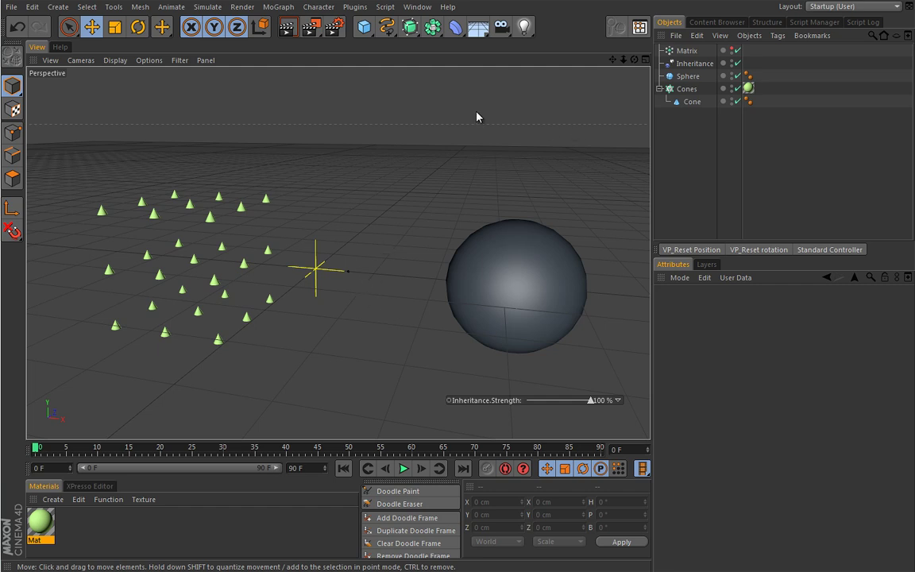
Add a Volume effector to the Cones cloner
click(686, 89)
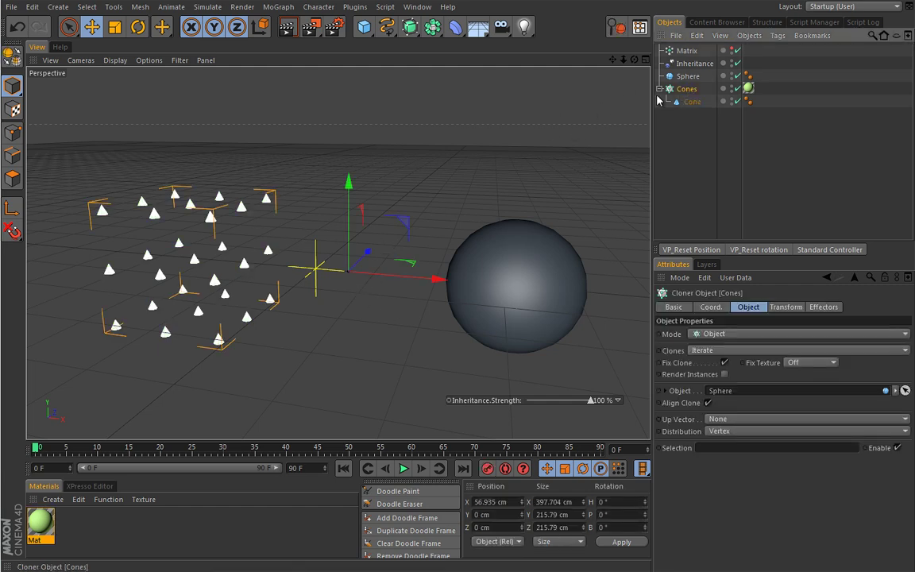
click(278, 7)
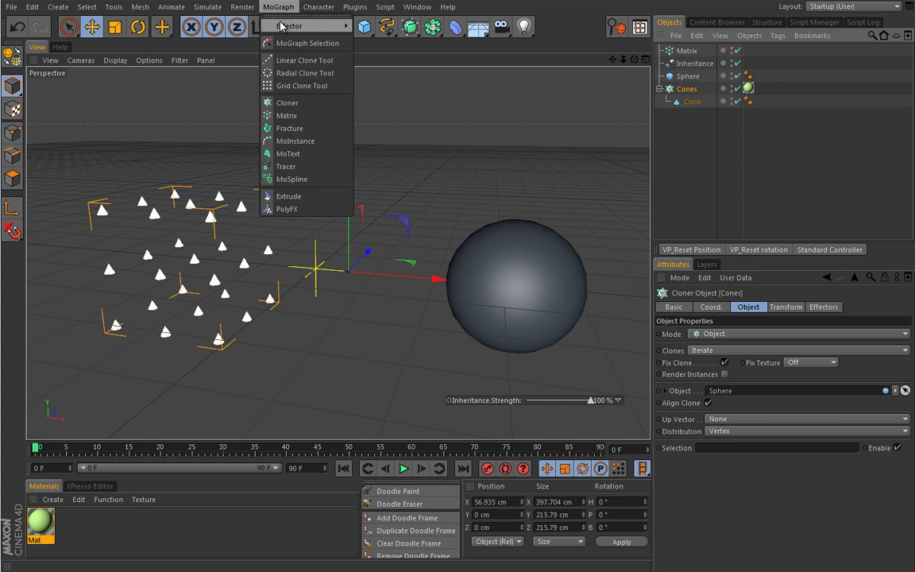
mouse_move(280, 27)
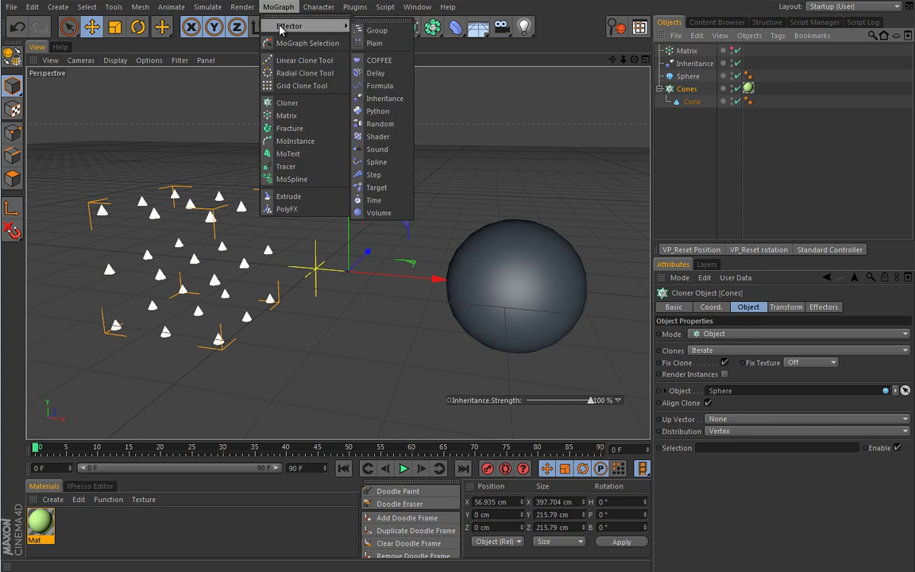
click(379, 213)
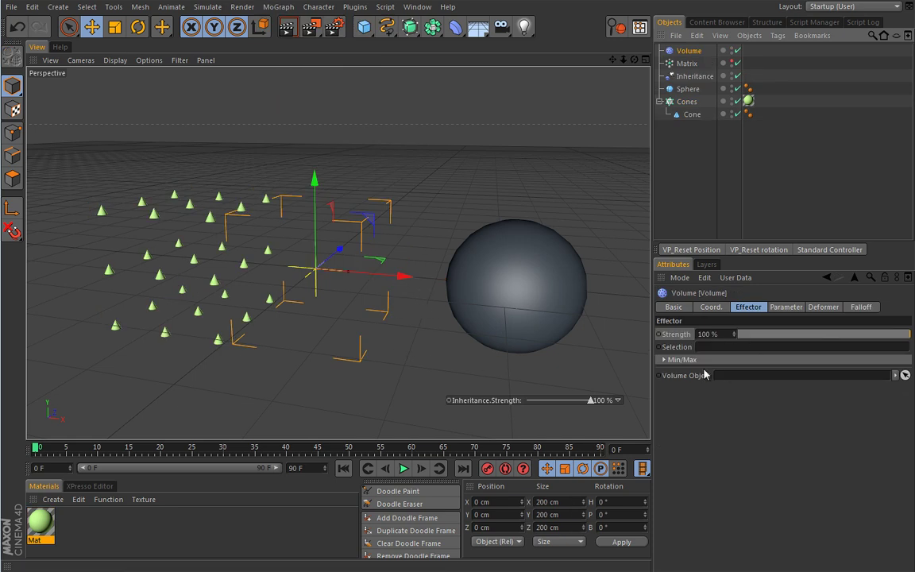
Review the Volume effector's Parameter and Deformer tabs, then return to its Effector settings
click(788, 307)
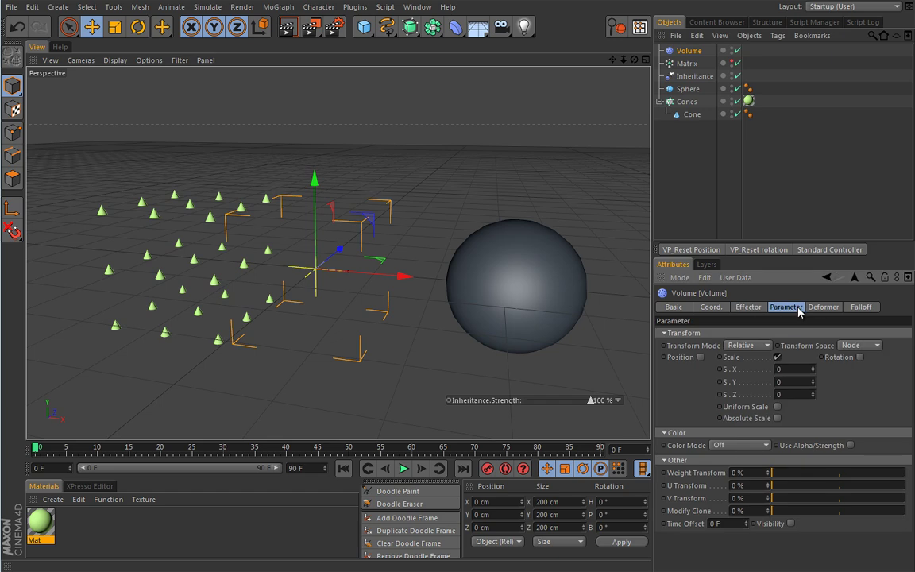
click(824, 307)
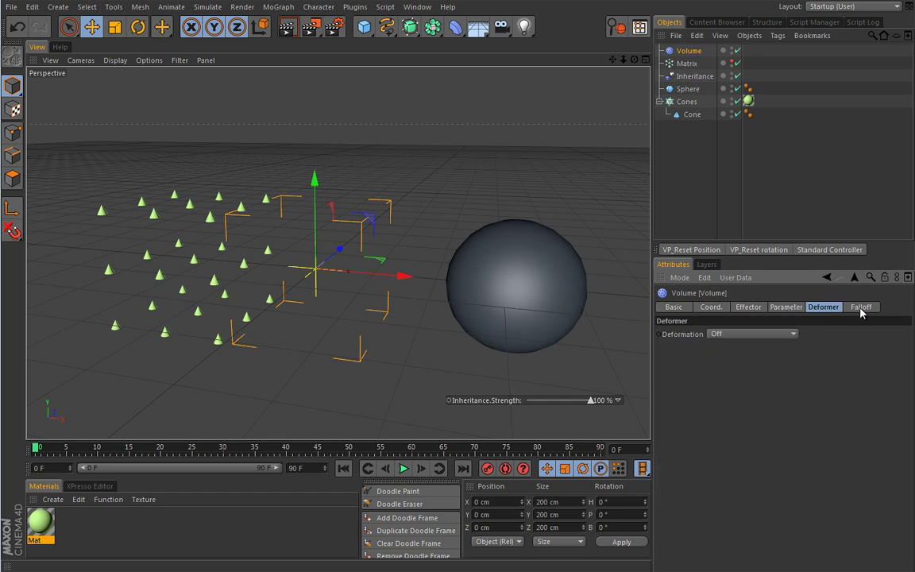
click(789, 309)
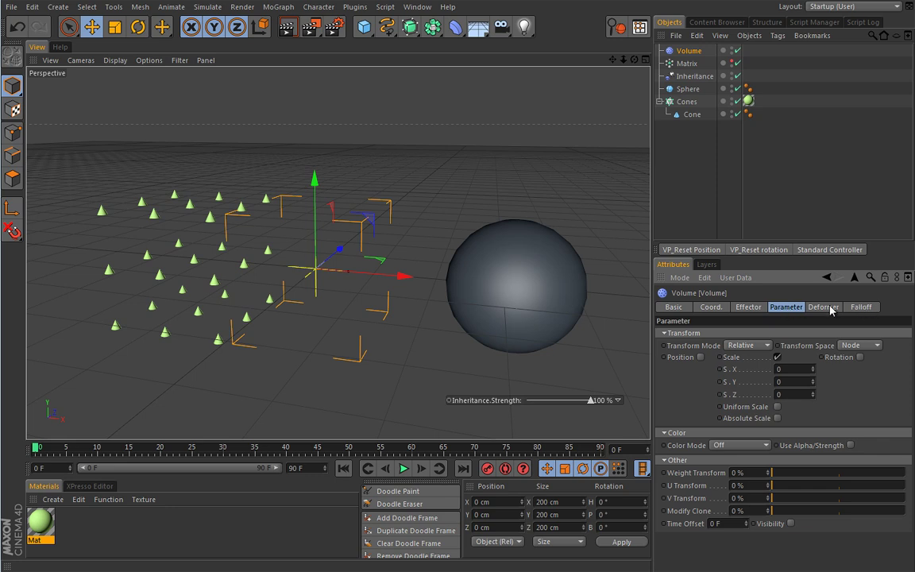
click(750, 308)
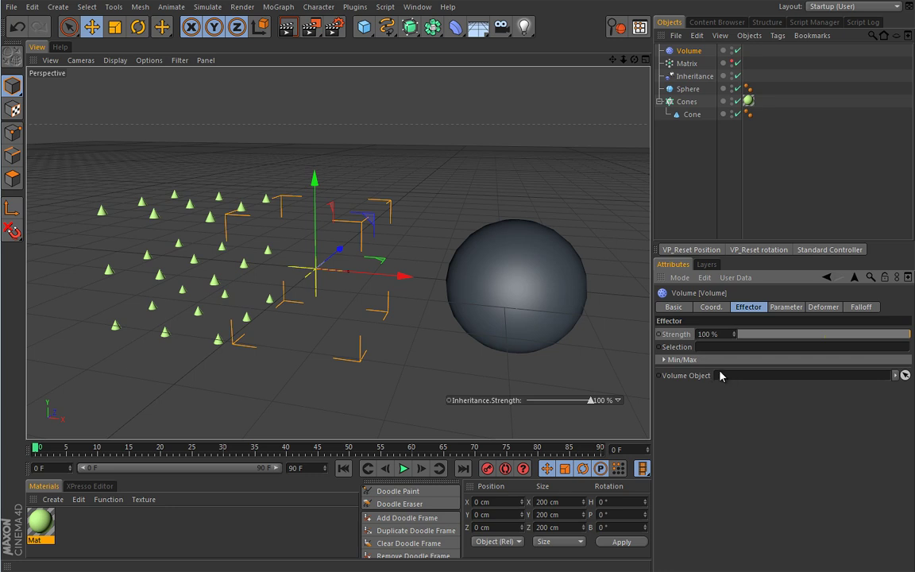
click(364, 27)
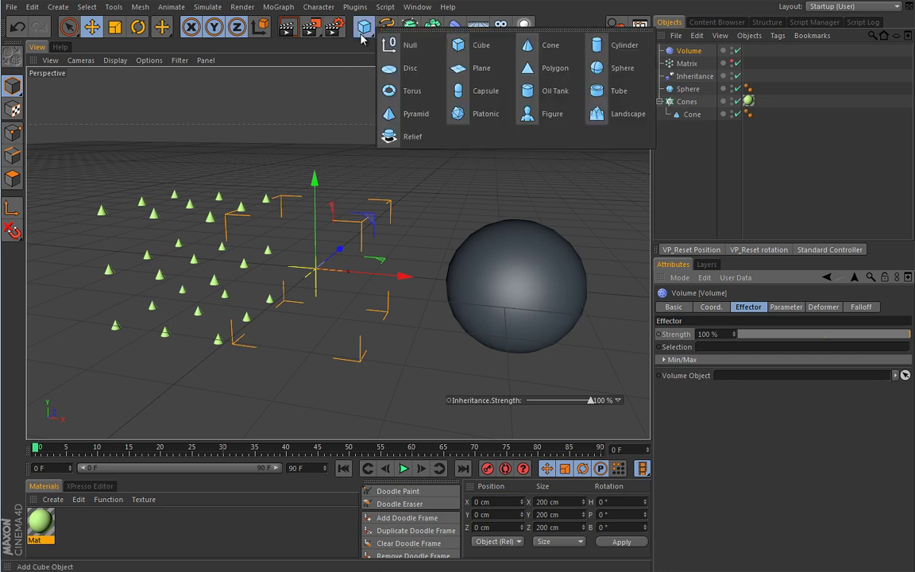
Add a torus, rotate it 90°, shrink it to 172 cm, move it to X 52.397 cm, make it editable
click(388, 91)
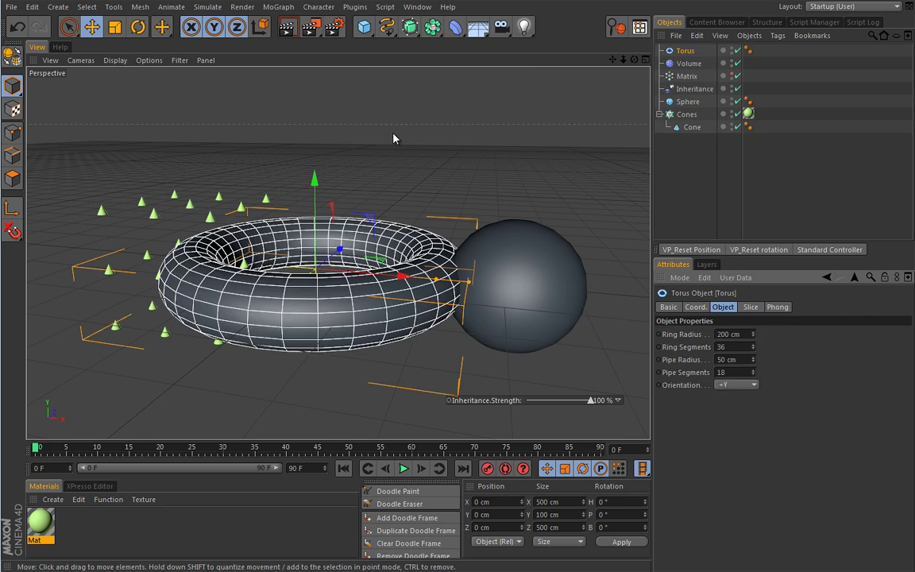
key(r)
drag(355, 213, 345, 304)
key(t)
drag(433, 167, 306, 298)
key(e)
drag(365, 276, 267, 246)
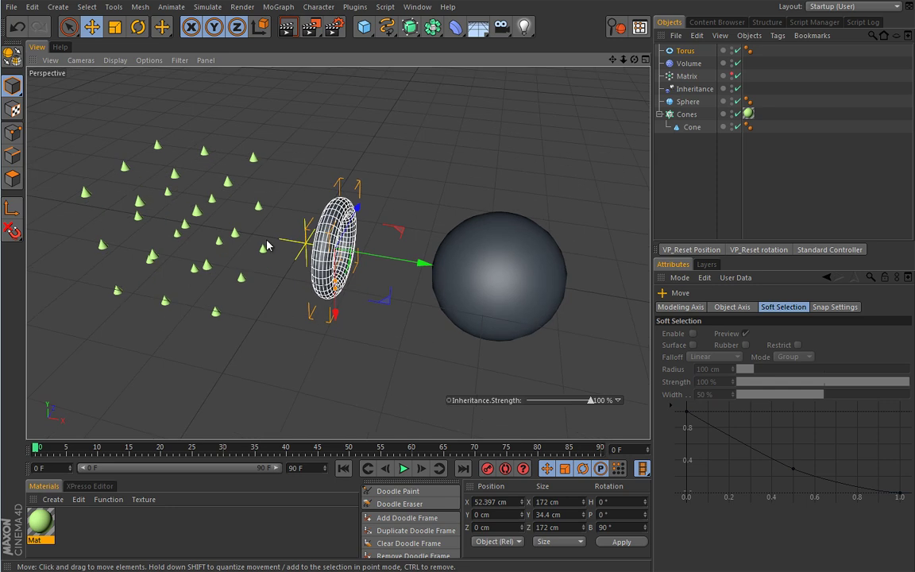
alt+drag(289, 342, 322, 325)
key(c)
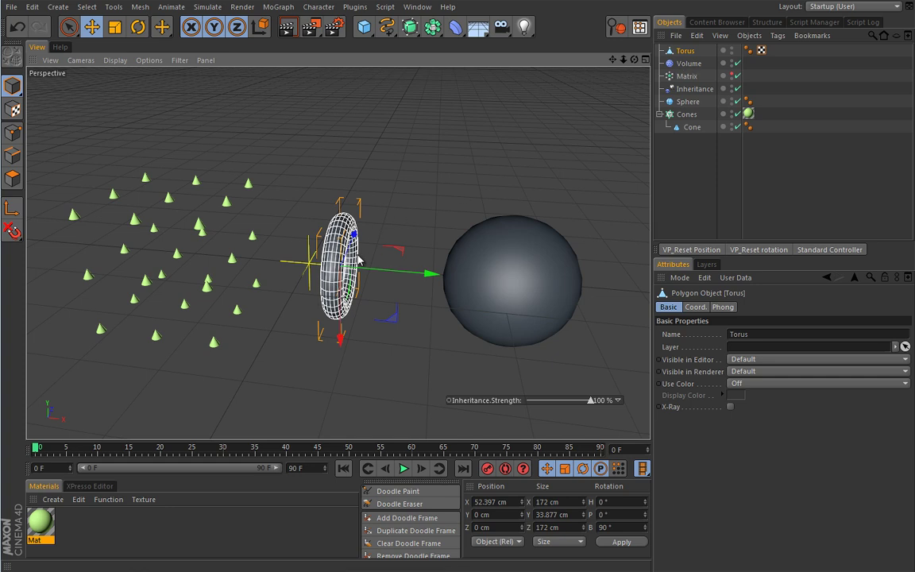
Set the torus as the Volume effector's Volume Object, previewing with the Strength HUD slider
click(688, 64)
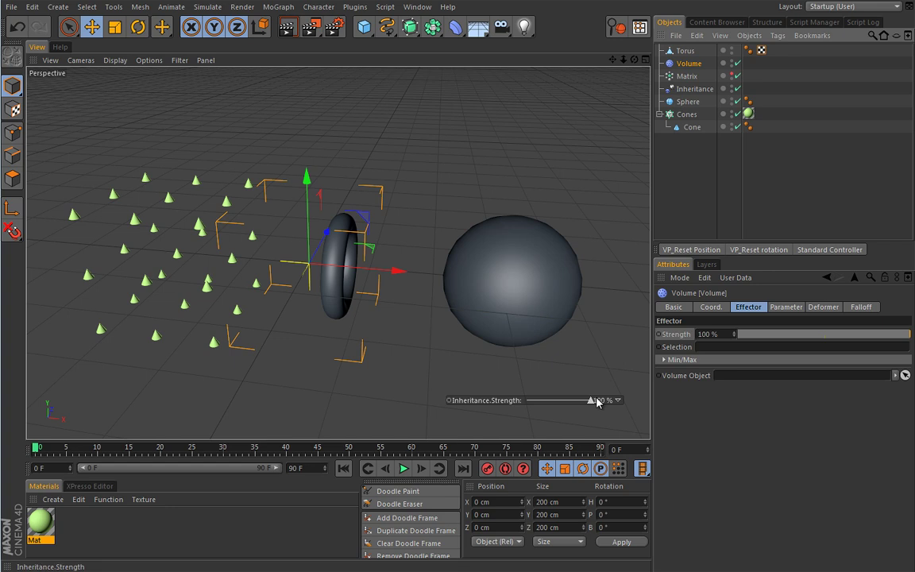
drag(578, 406, 559, 403)
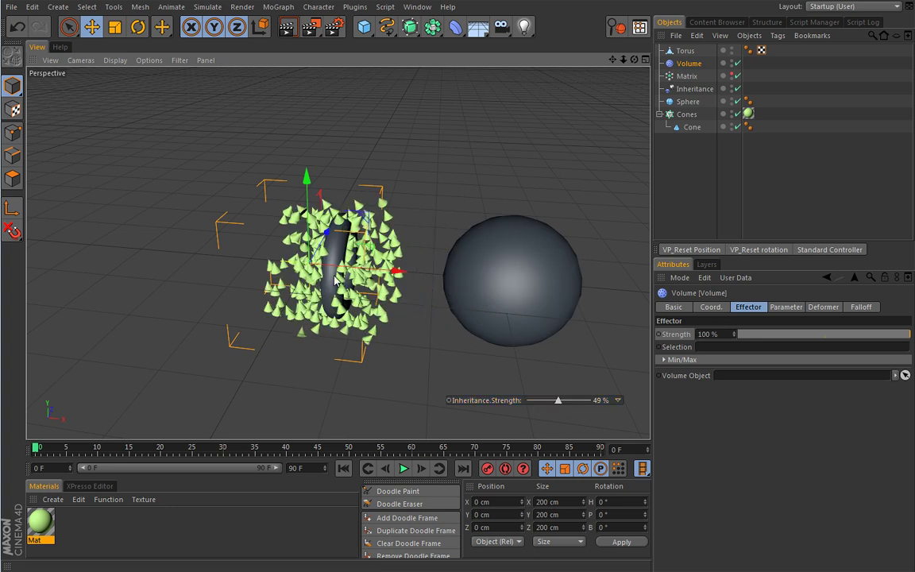
drag(559, 406, 608, 401)
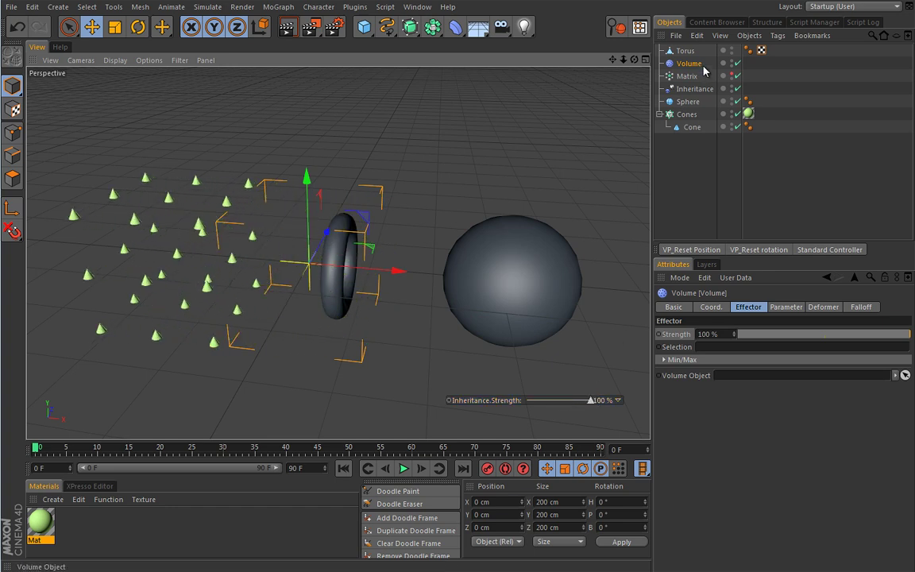
drag(688, 51, 724, 380)
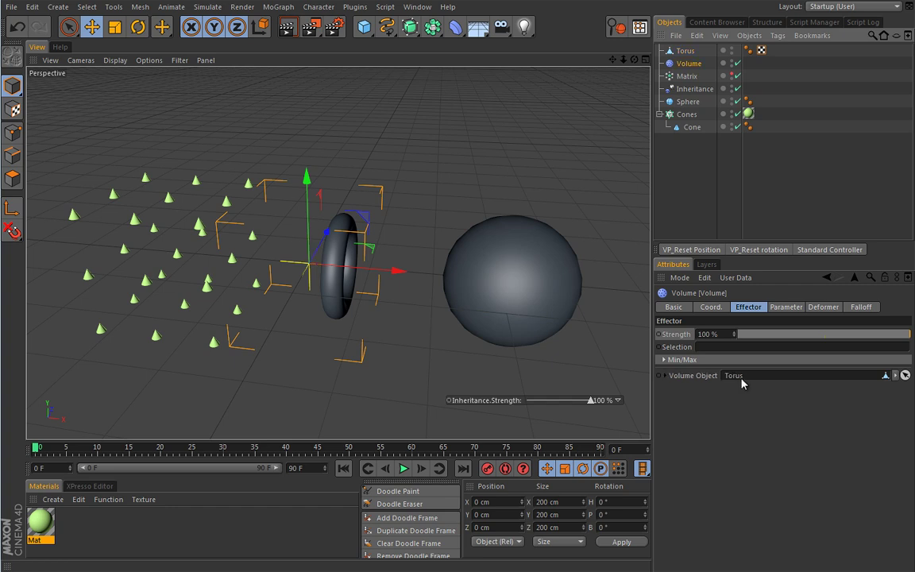
drag(592, 400, 560, 403)
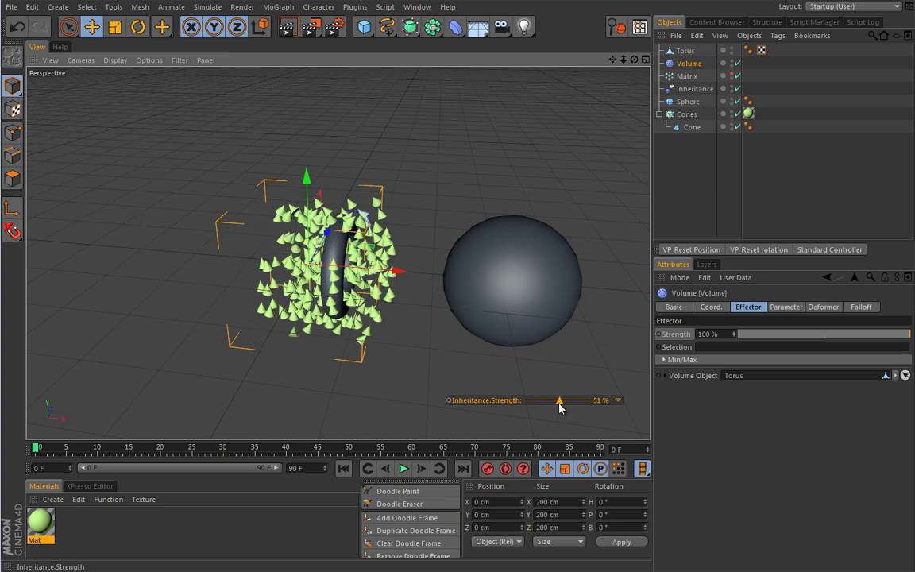
Enable Uniform Scale on the Volume effector with Scale 2 and preview the enlarged cones
click(785, 306)
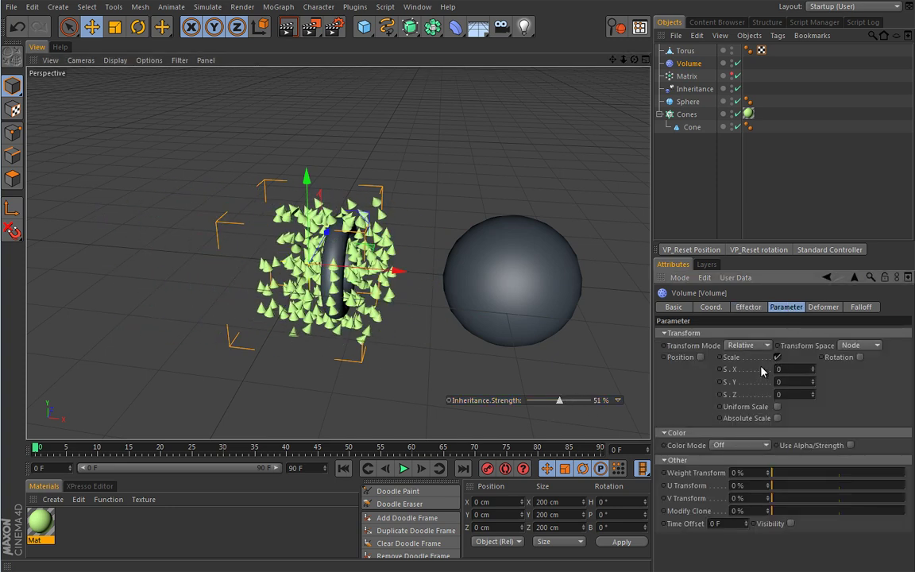
click(778, 406)
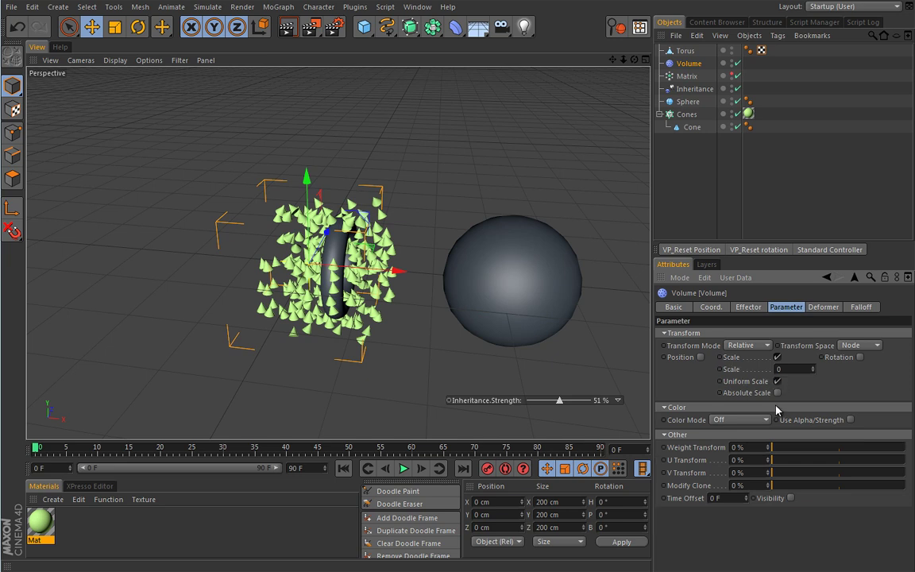
click(791, 370)
text(1)
key(Return)
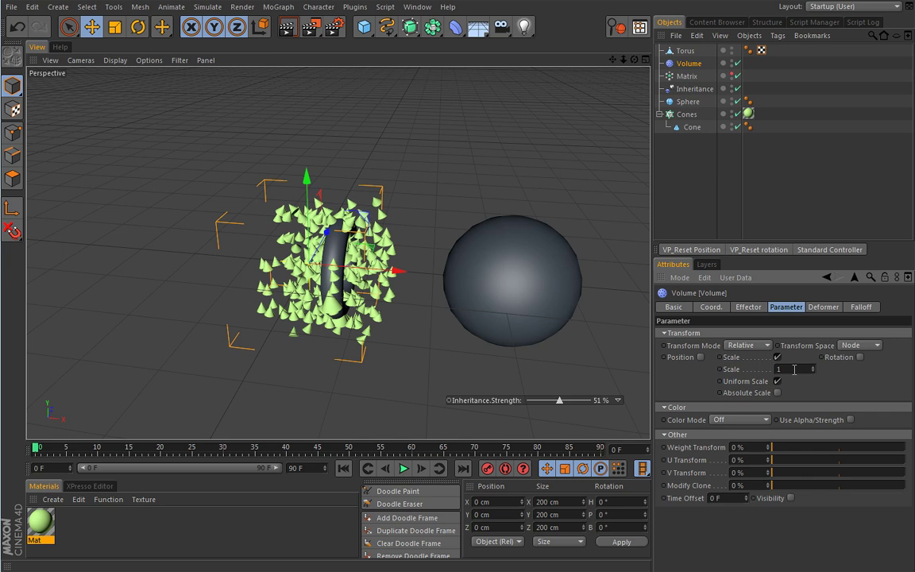
text(2)
key(Return)
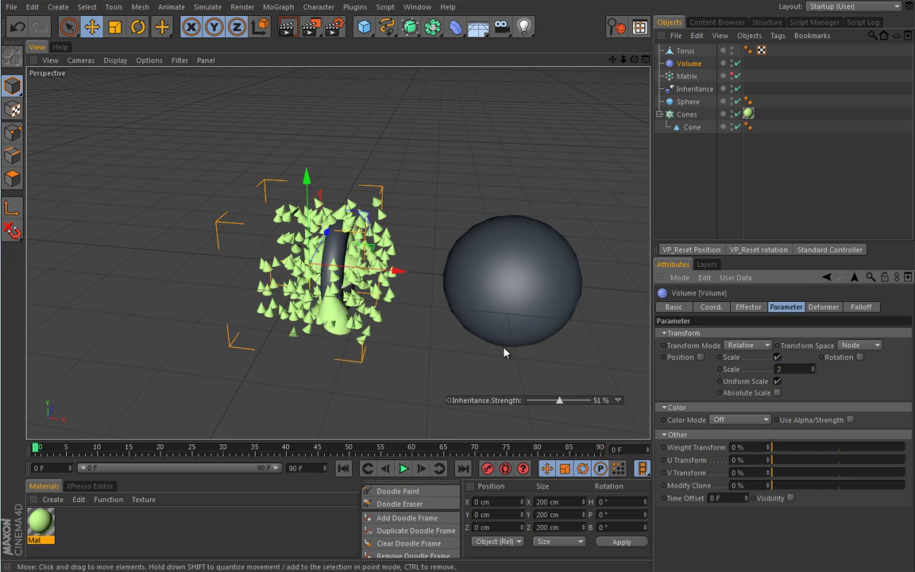
mouse_move(558, 403)
mouse_down()
mouse_move(526, 401)
mouse_move(585, 401)
mouse_move(555, 401)
mouse_up()
Enlarge the torus to about 210 cm and hide it in the viewport
click(337, 247)
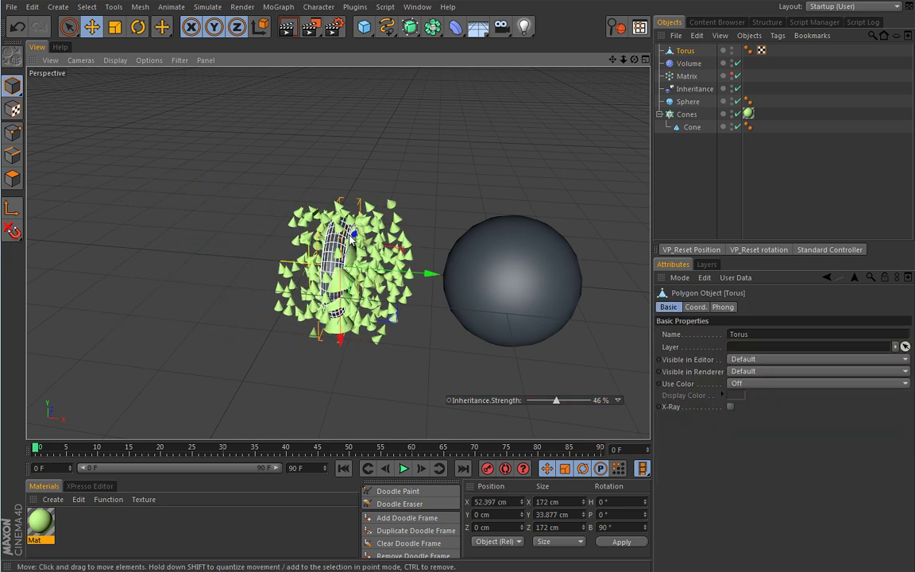
key(t)
drag(429, 275, 751, 305)
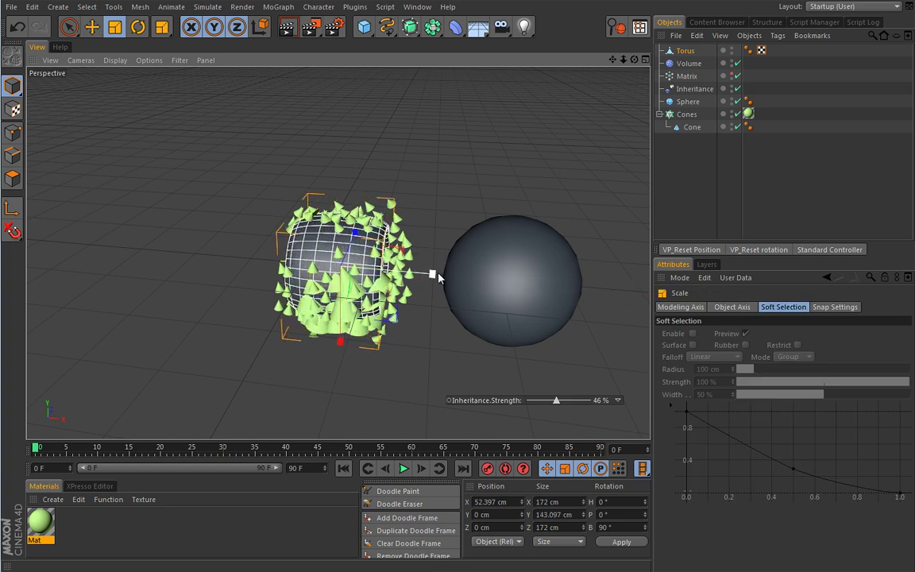
key(e)
key(t)
drag(350, 270, 554, 140)
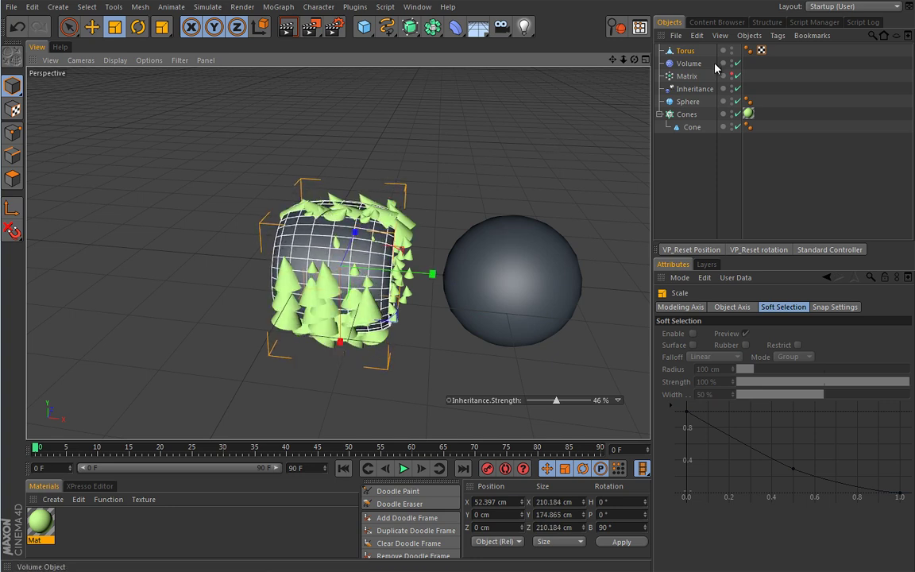
click(732, 49)
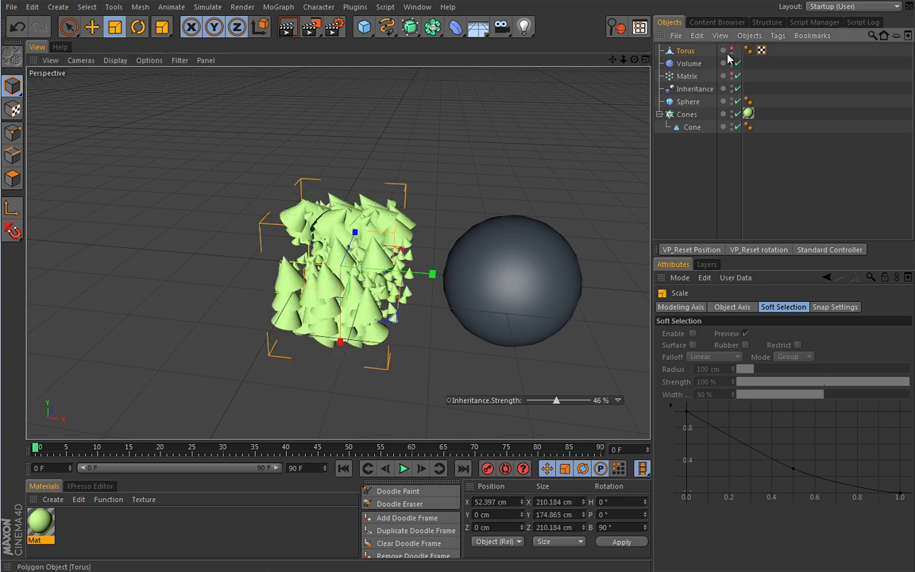
Scrub the Inheritance.Strength HUD slider from 0% upward to watch cones scale through the torus
alt+drag(336, 385, 540, 367)
drag(556, 400, 525, 402)
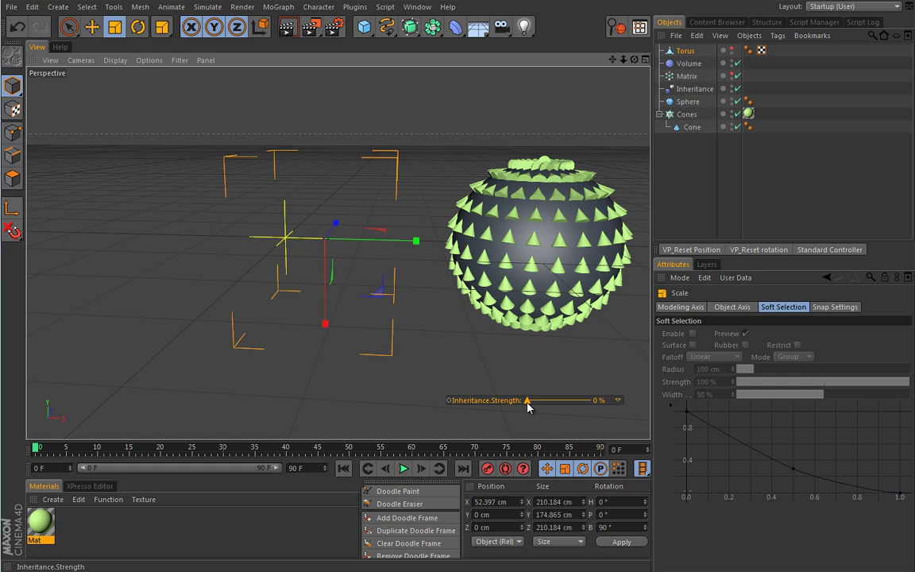
drag(528, 402, 352, 327)
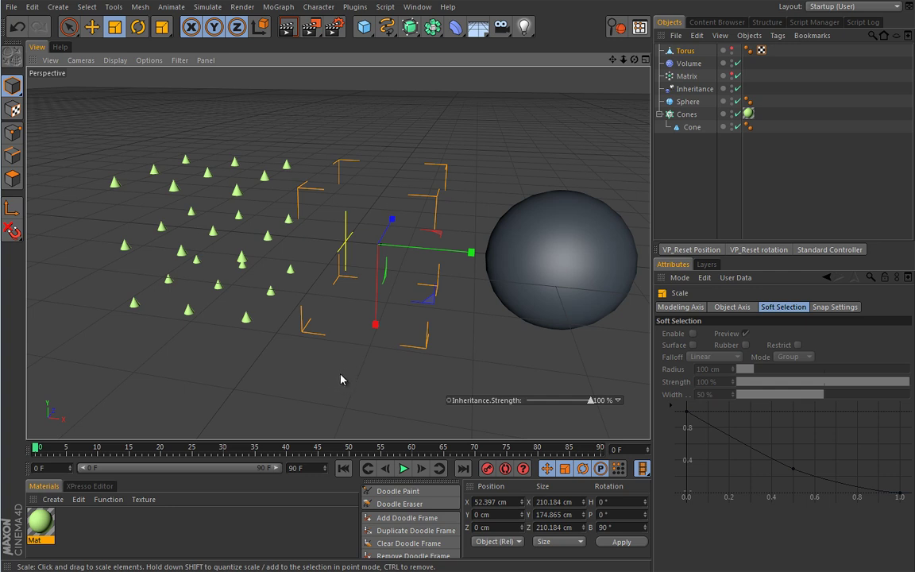
click(278, 6)
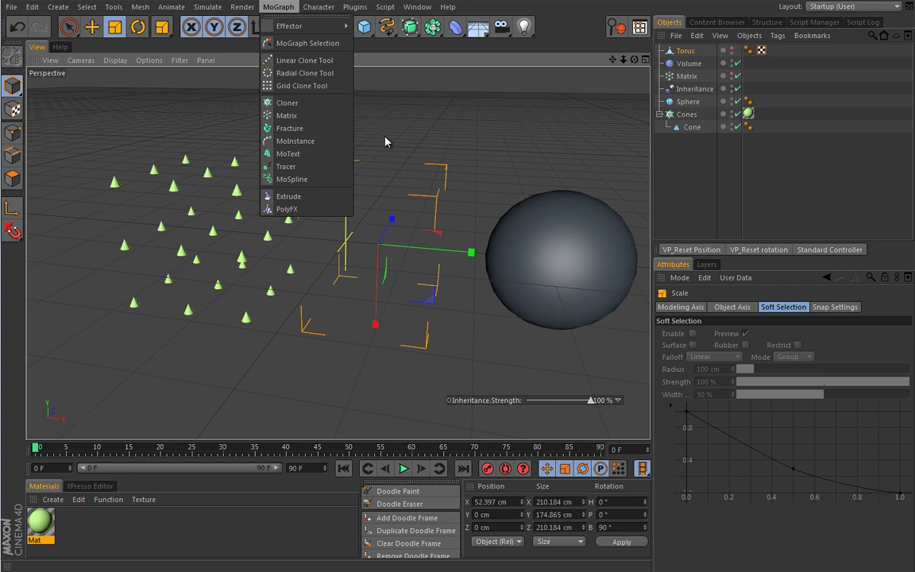
click(369, 188)
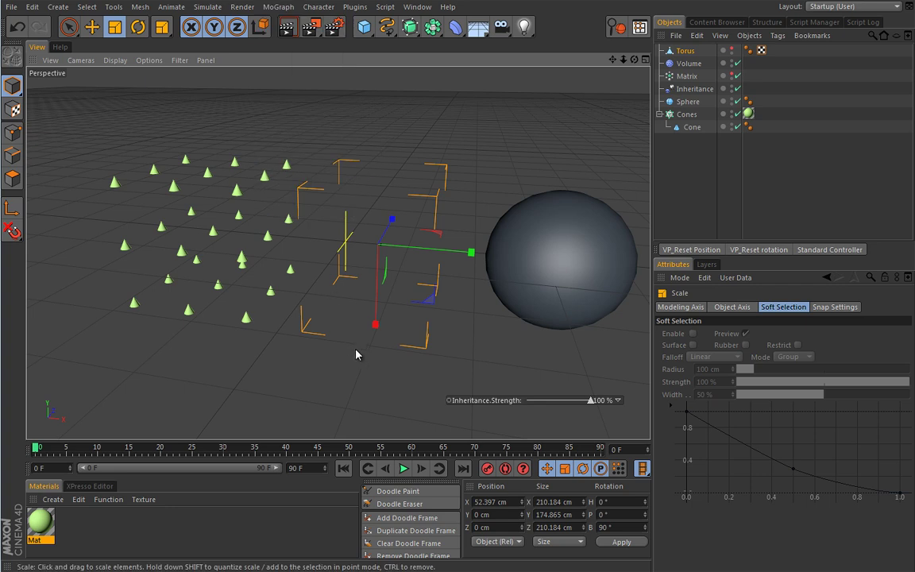